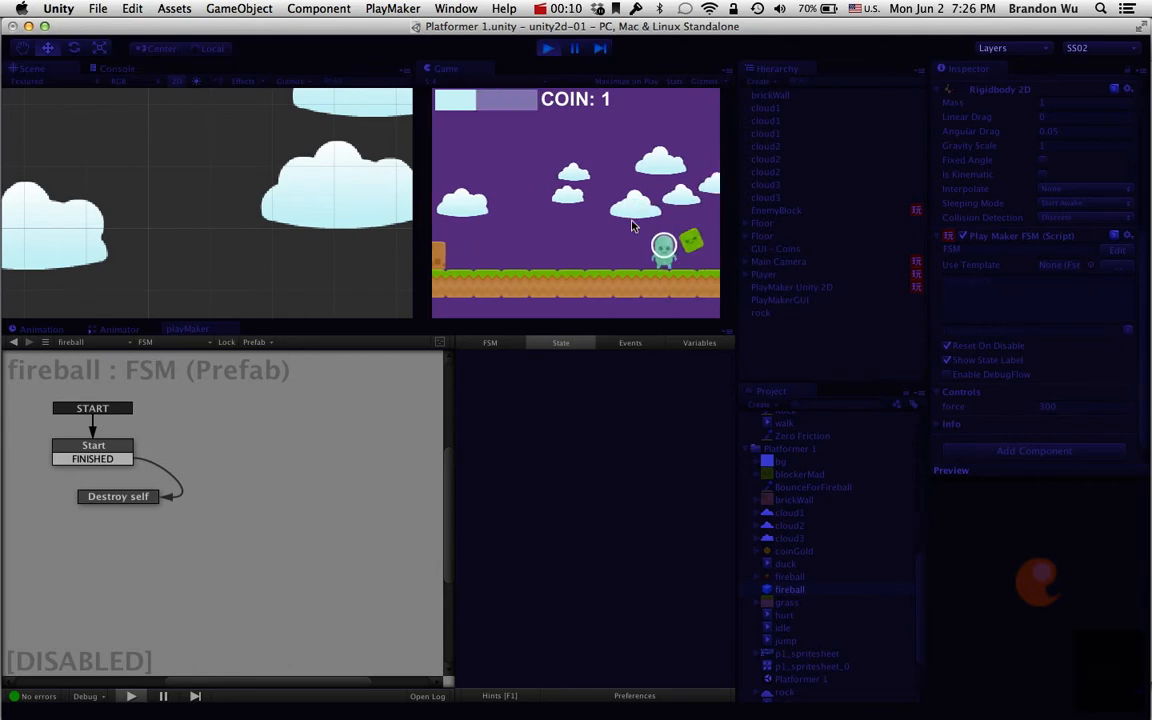
# - Play-test the player's movement, jumping and fireballs against the green enemy block, and stop the game
pyautogui.press('Left')
pyautogui.press('Right')
pyautogui.press('Up')
pyautogui.press('Up')
pyautogui.press('Left')
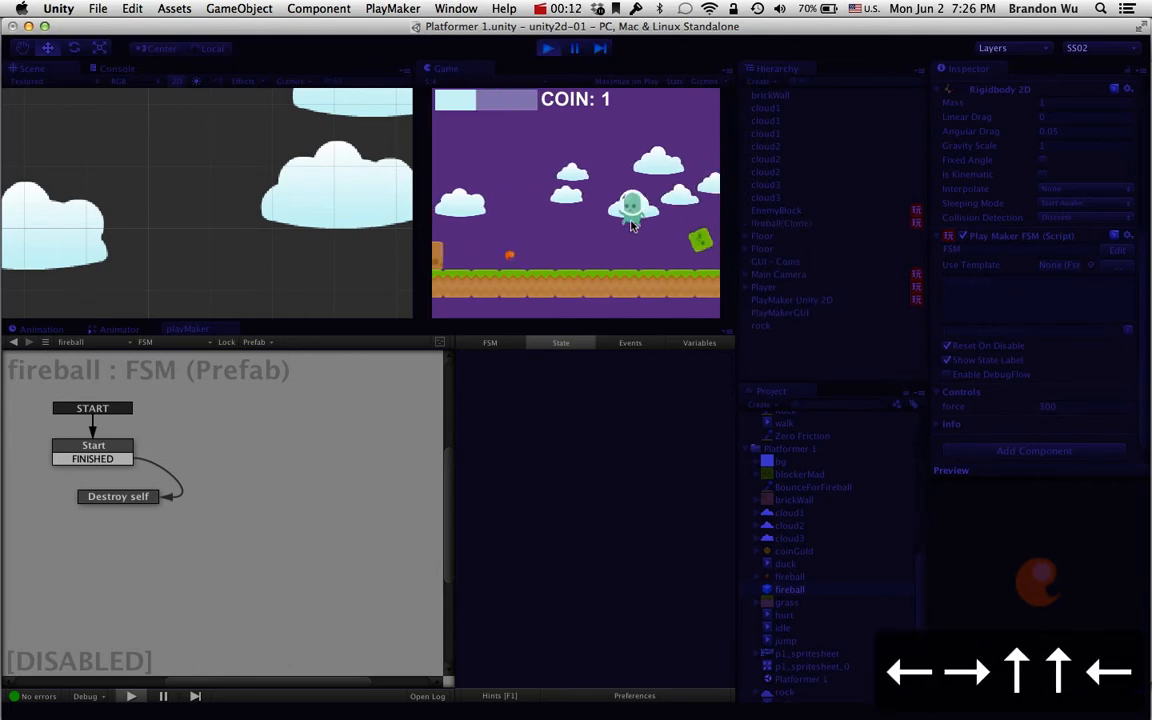
pyautogui.press('Right')
pyautogui.press('Left')
pyautogui.press('Right')
pyautogui.press('Left')
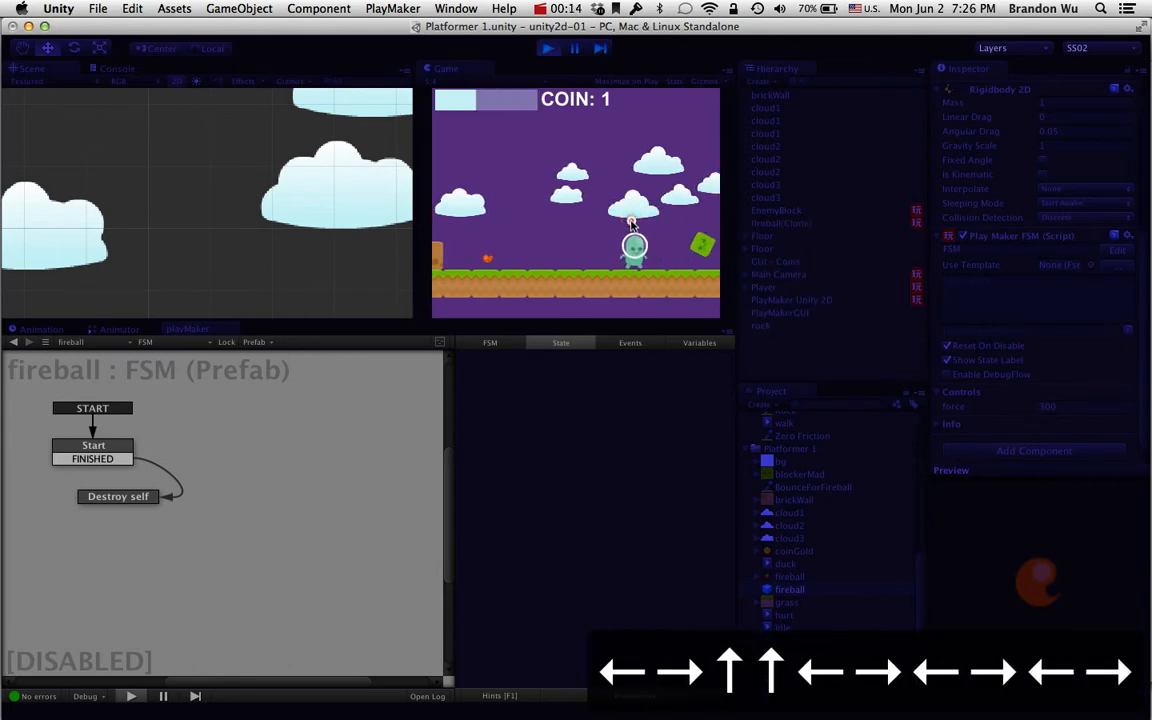
pyautogui.press('Right')
pyautogui.press('Up')
pyautogui.press('Left')
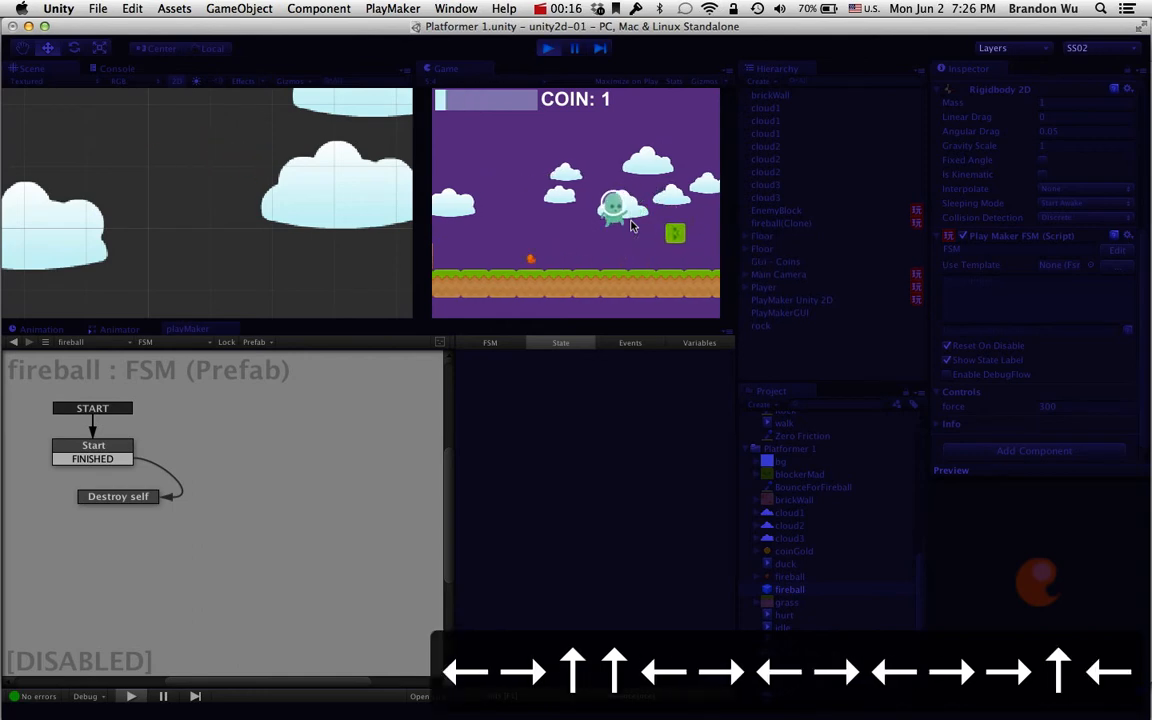
pyautogui.press('Right')
pyautogui.press('Left')
pyautogui.press('Right')
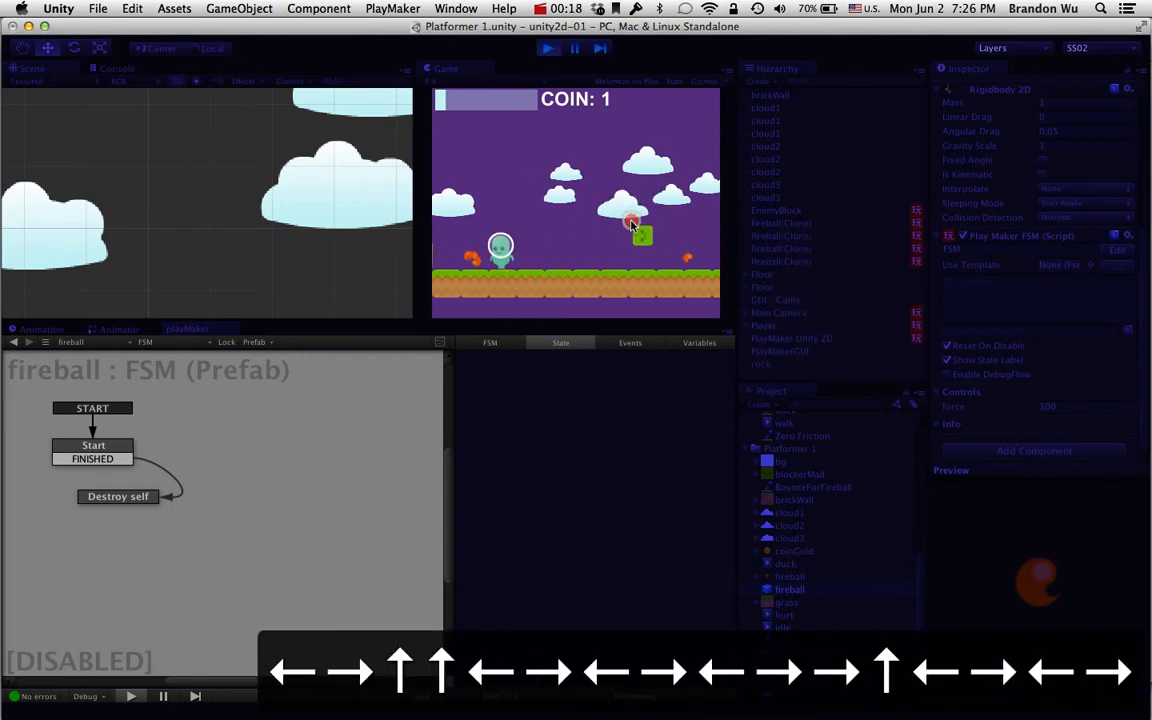
pyautogui.press('Left')
pyautogui.press('Right')
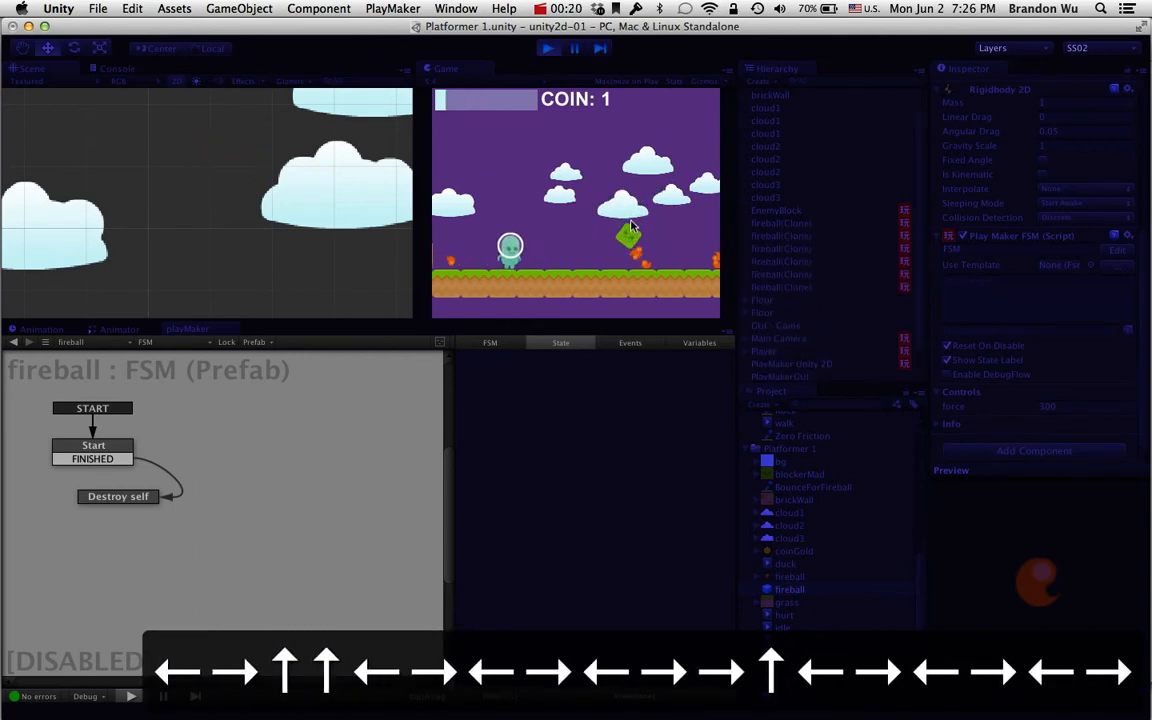
pyautogui.press('Up')
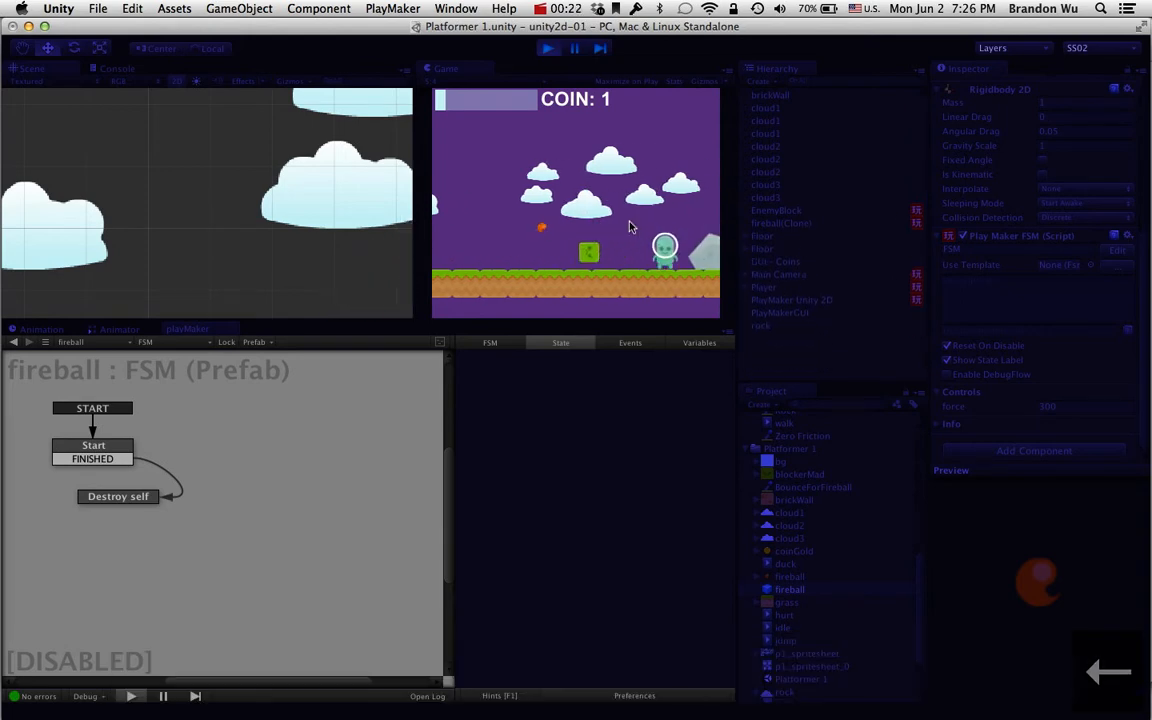
pyautogui.press('Left')
pyautogui.click(550, 48)
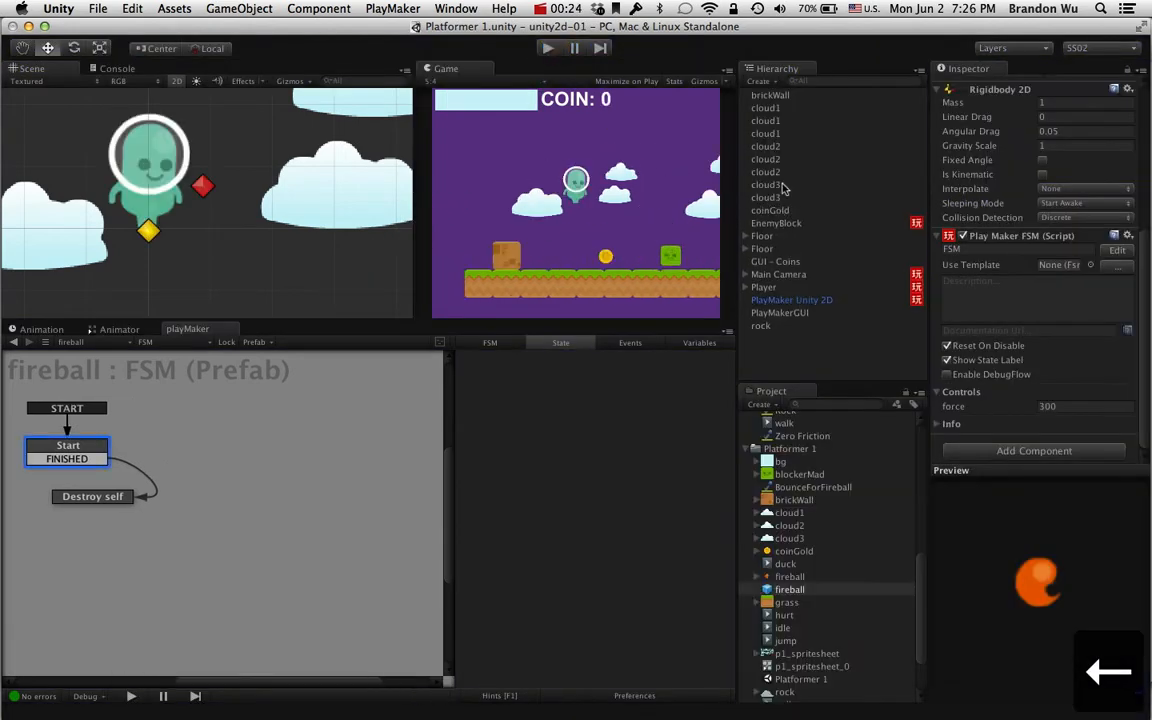
# - Make a prefab of the scene's EnemyBlock object in the Platformer 1 project folder
pyautogui.click(820, 224)
pyautogui.doubleClick(815, 224)
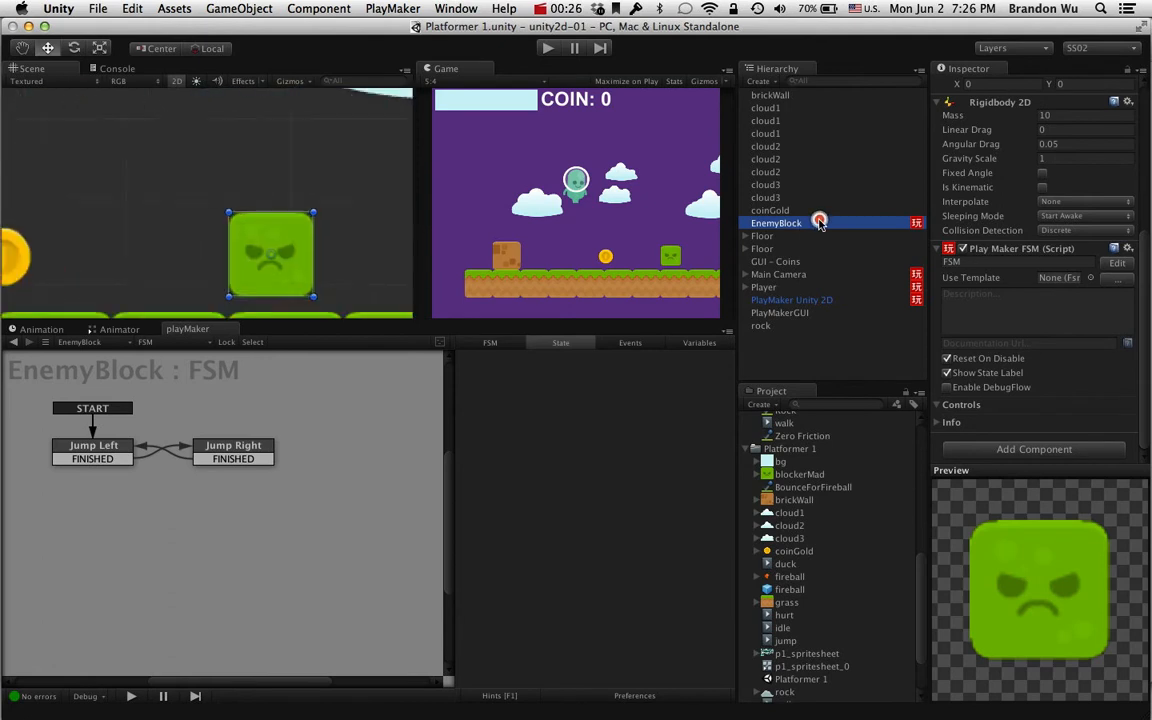
pyautogui.scroll(-5, 225, 190)
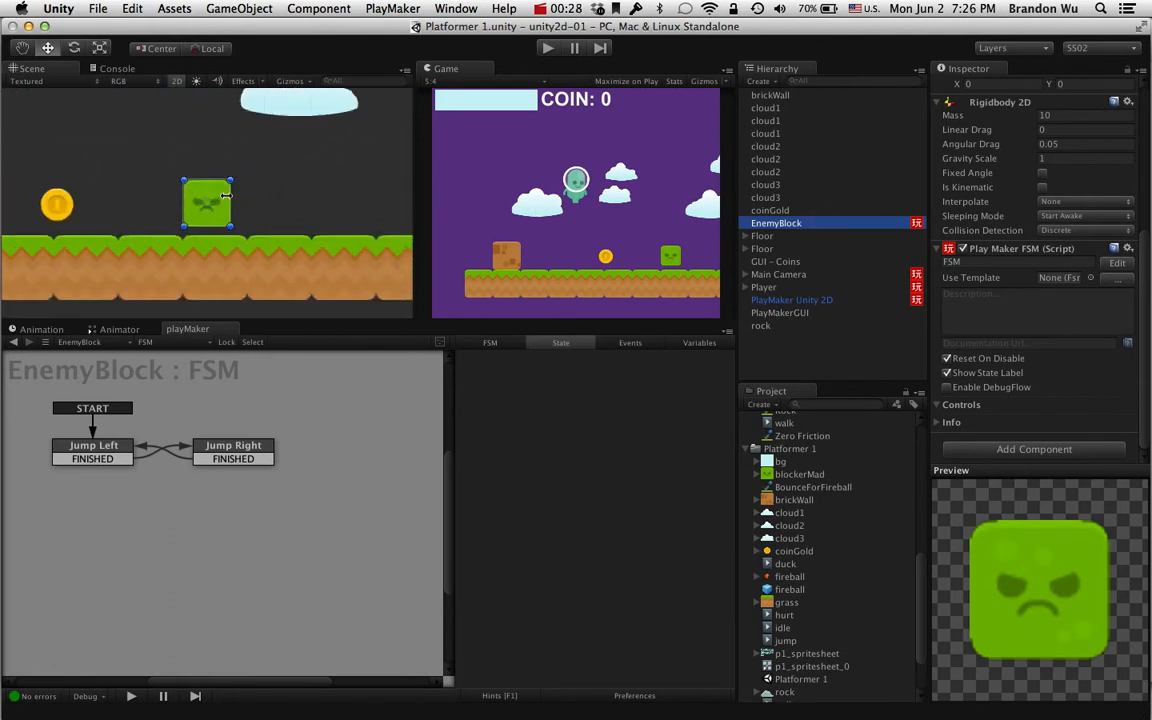
pyautogui.scroll(-3, 321, 186)
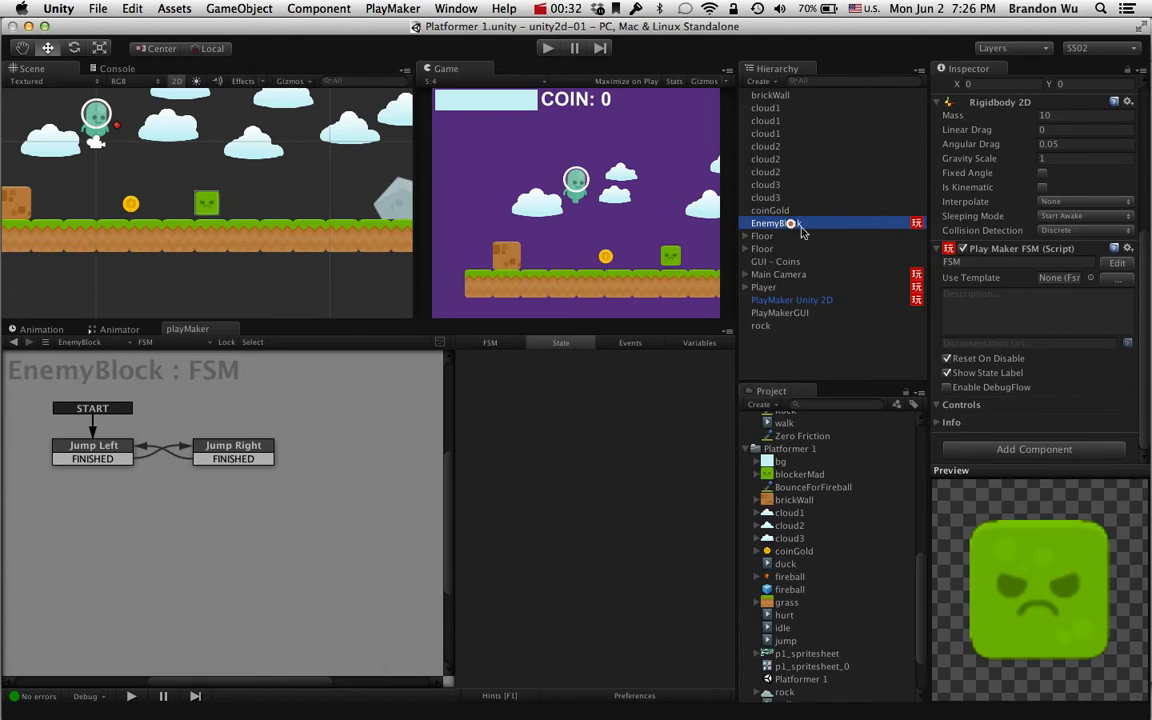
pyautogui.moveTo(797, 229); pyautogui.dragTo(811, 448)
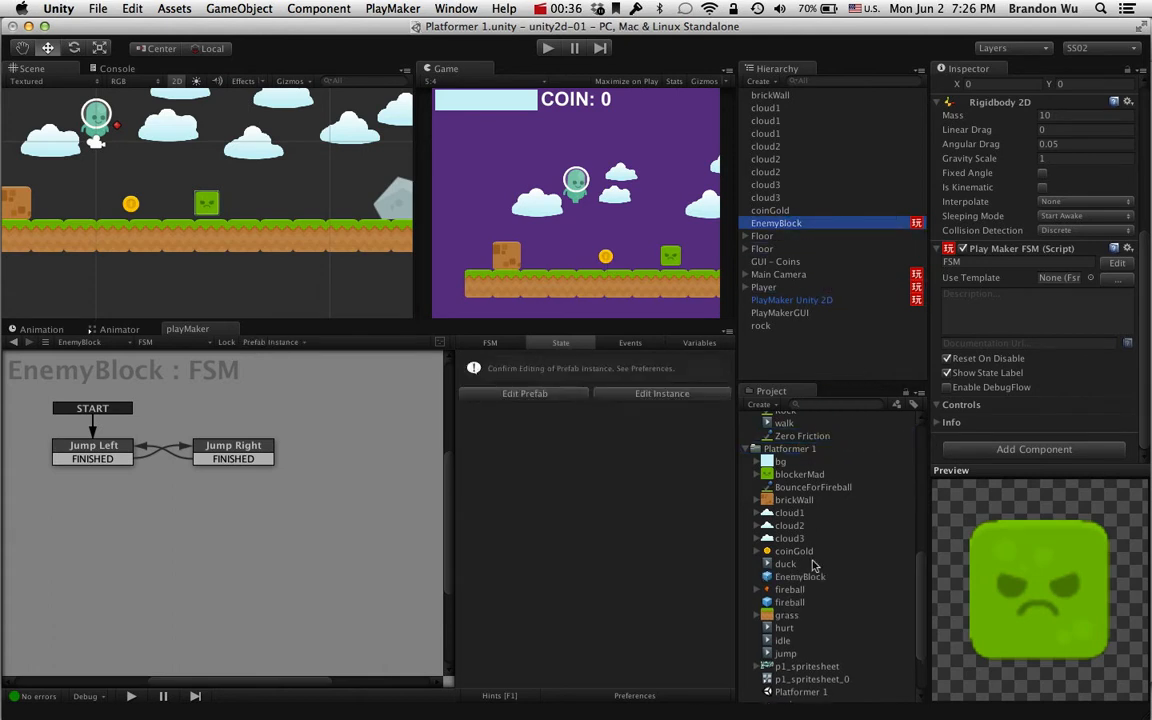
# - Add a new state to the EnemyBlock prefab's FSM and place it below the Jump Left and Jump Right states
pyautogui.click(810, 577)
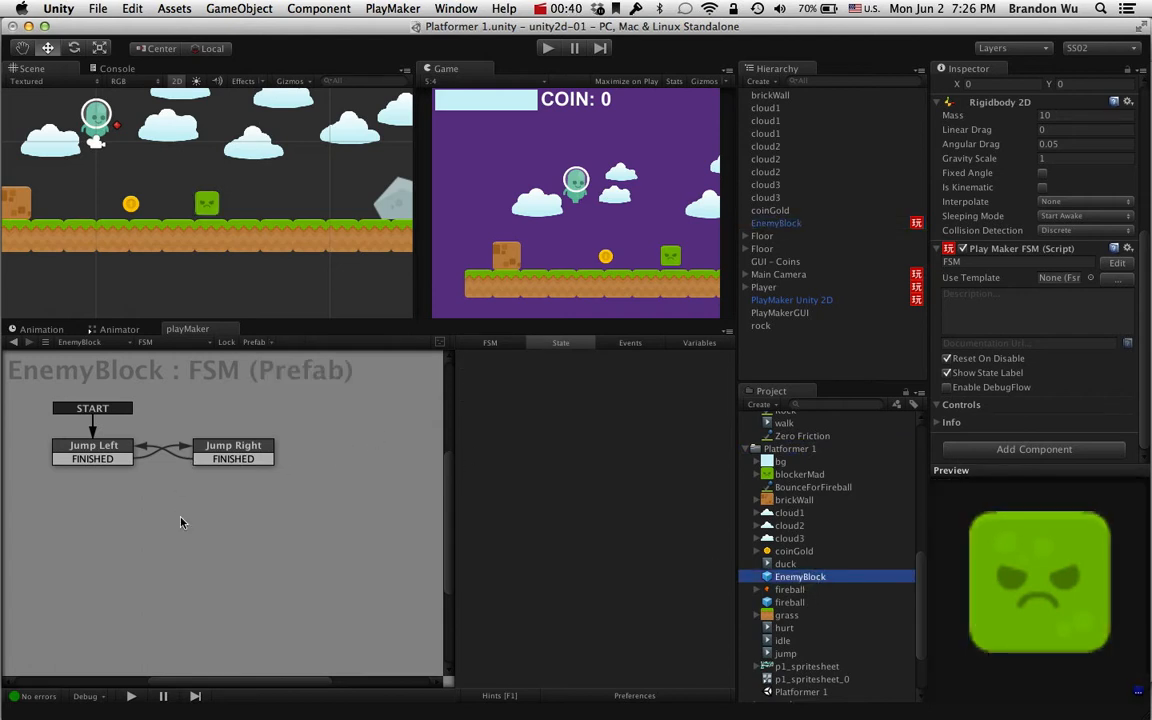
pyautogui.rightClick(176, 548)
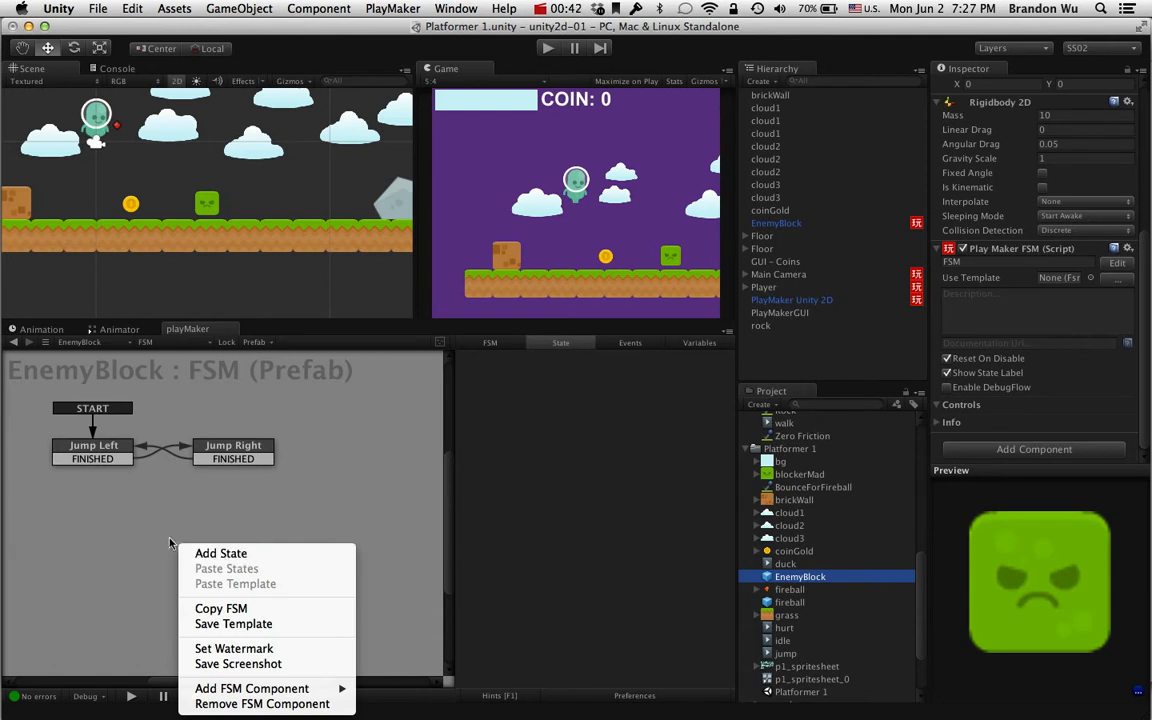
pyautogui.click(170, 538)
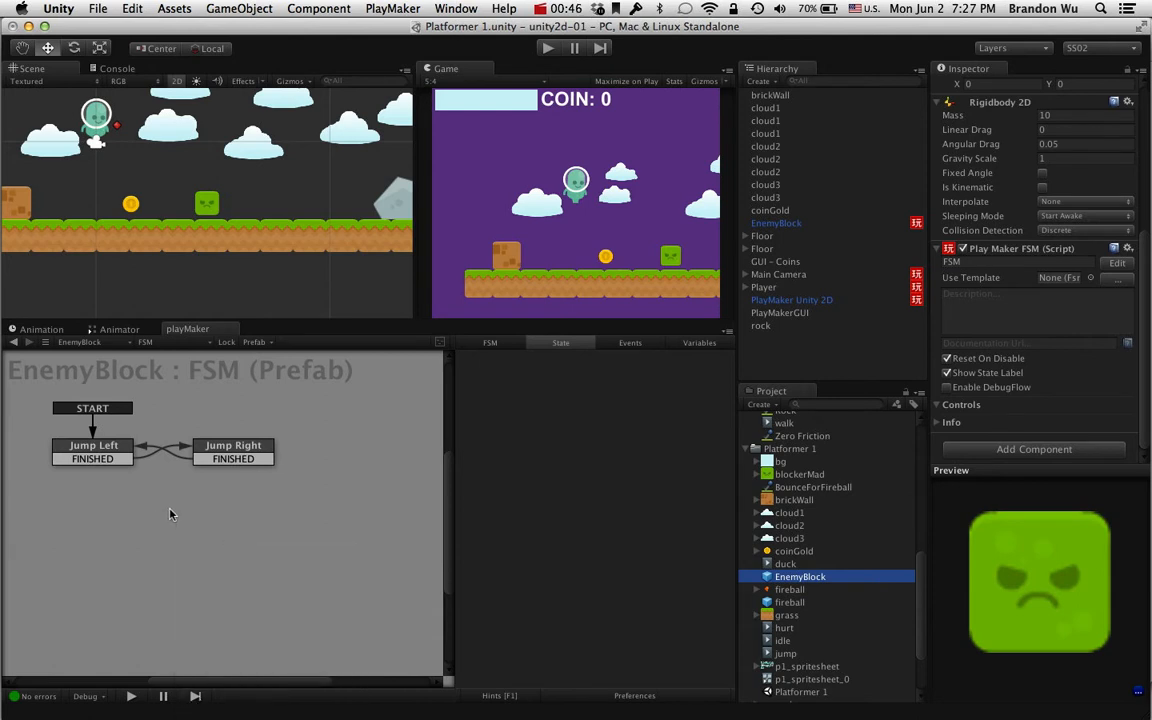
pyautogui.rightClick(170, 514)
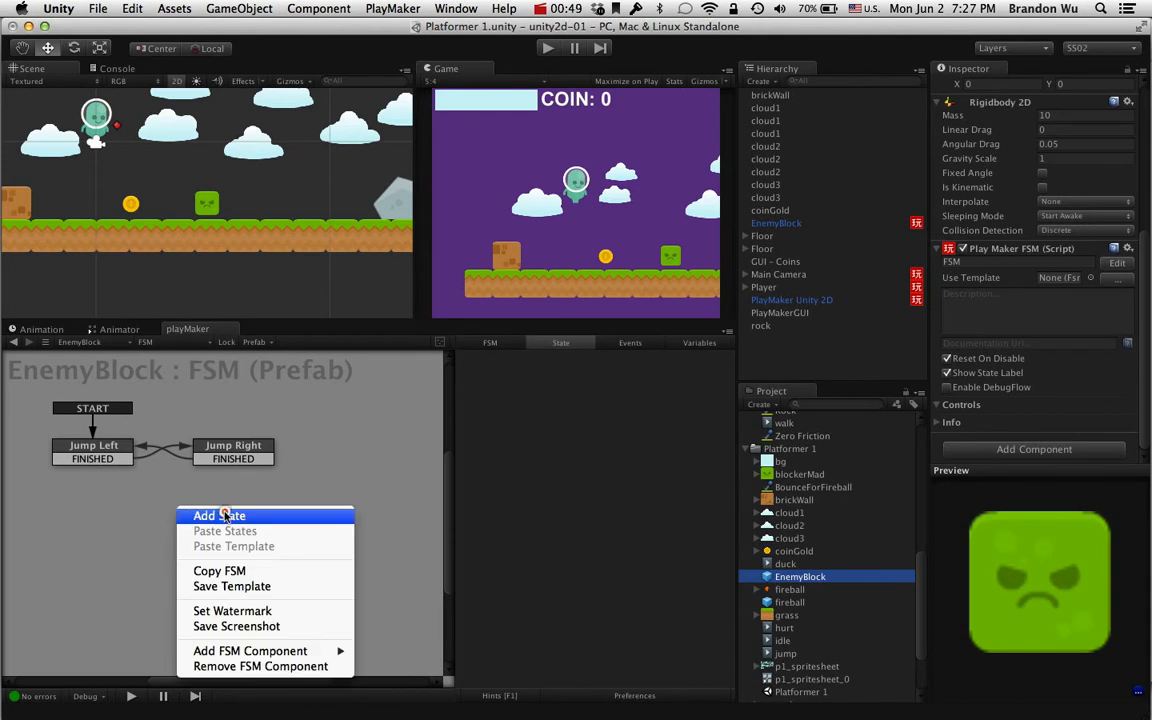
pyautogui.click(229, 514)
pyautogui.moveTo(213, 511); pyautogui.dragTo(193, 537)
pyautogui.click(352, 575)
pyautogui.click(257, 546)
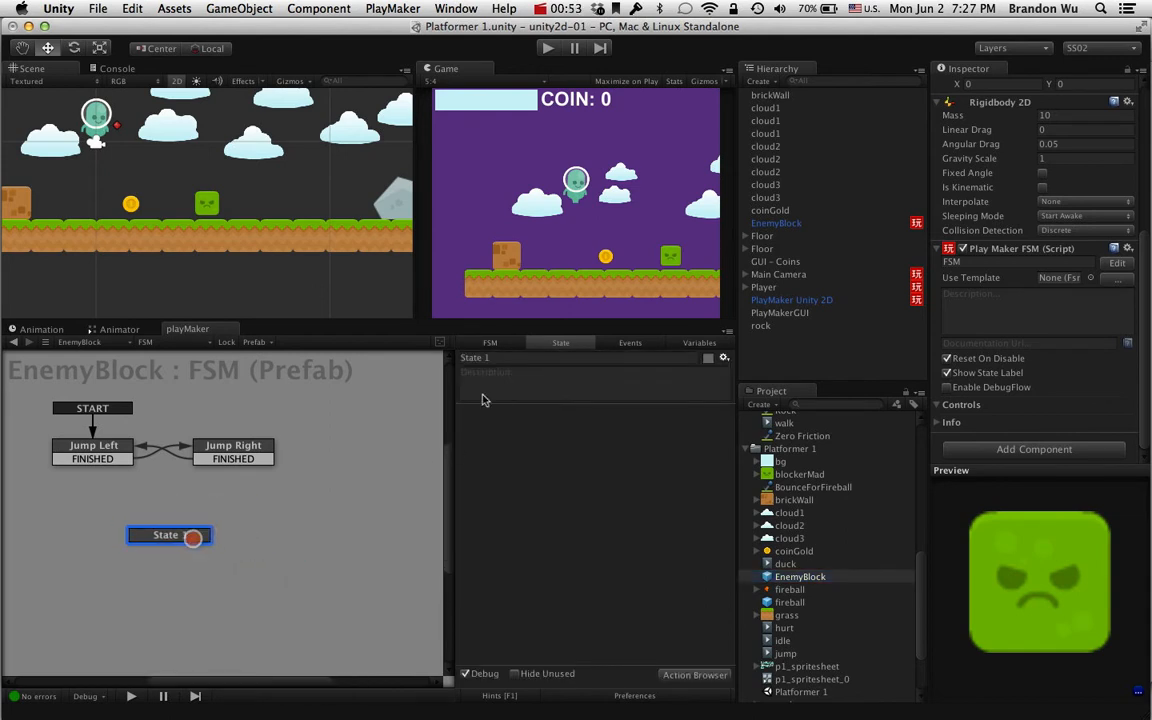
# - Name the new state Hit
pyautogui.click(500, 360)
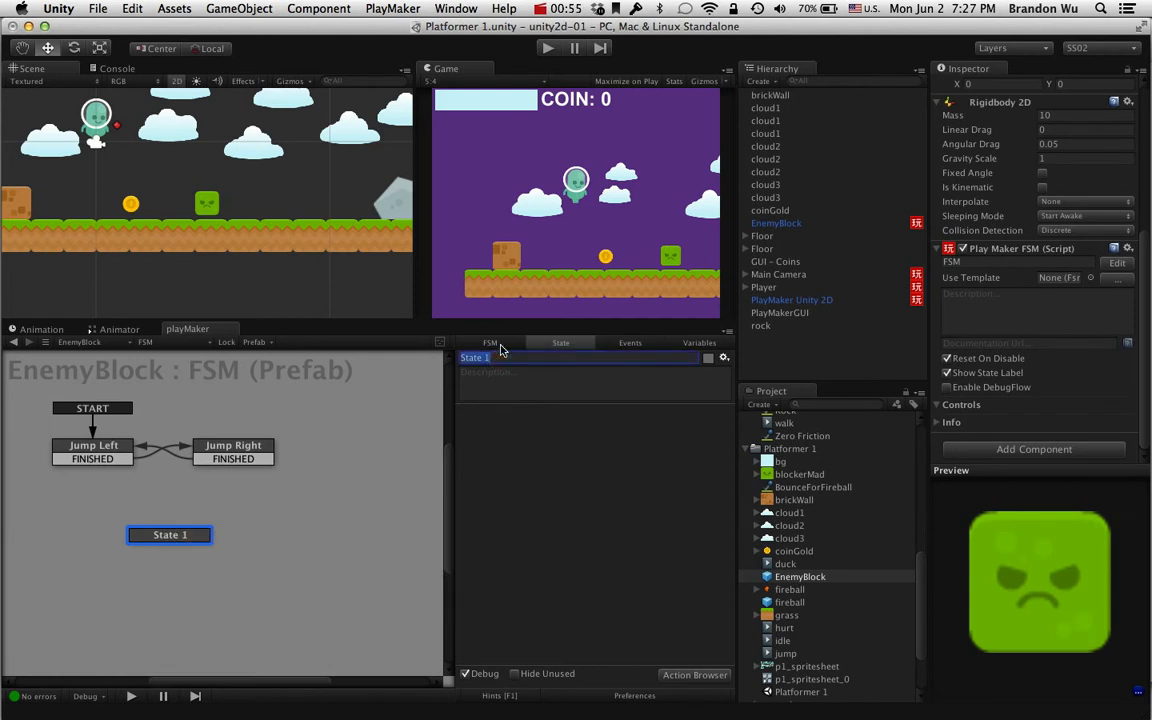
pyautogui.write('Destro')
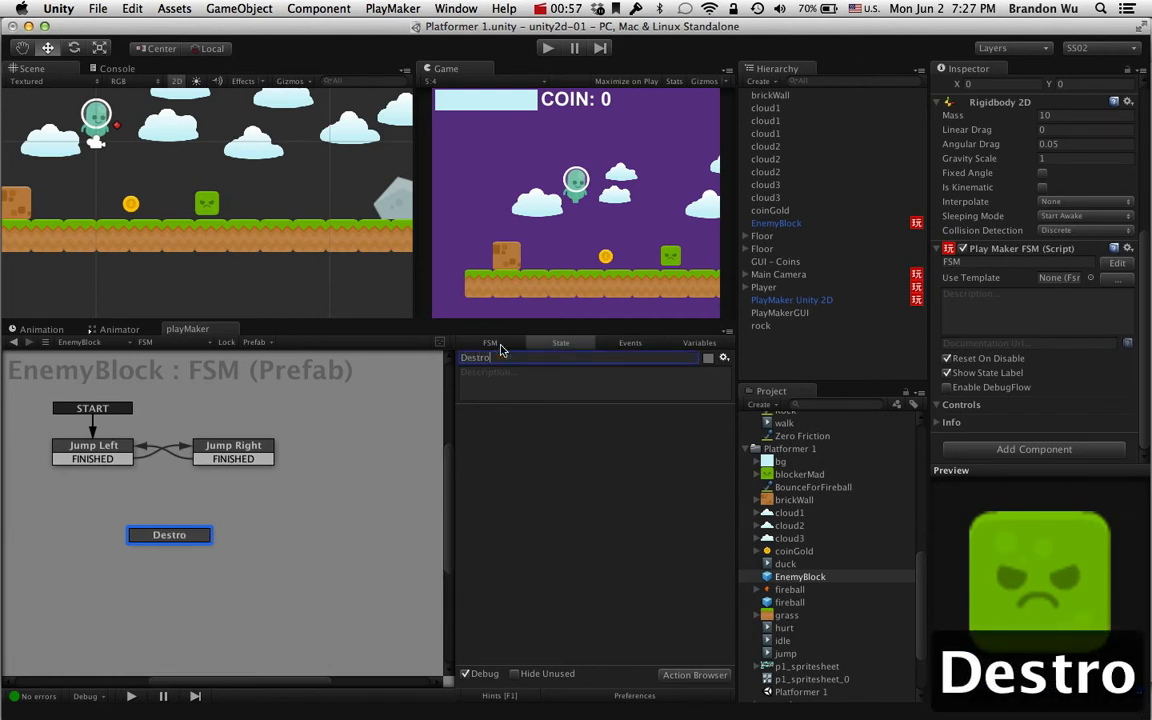
pyautogui.press('BackSpace')
pyautogui.press('BackSpace')
pyautogui.press('BackSpace')
pyautogui.press('BackSpace')
pyautogui.press('BackSpace')
pyautogui.press('BackSpace')
pyautogui.write('Hit')
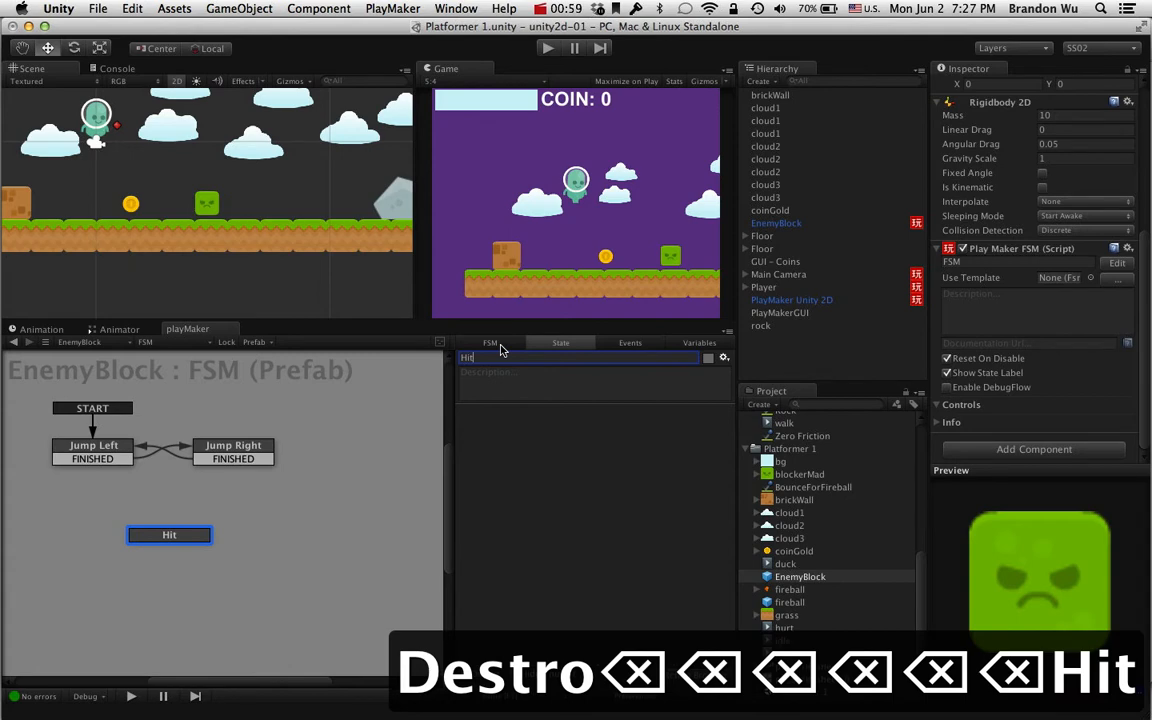
pyautogui.press('Return')
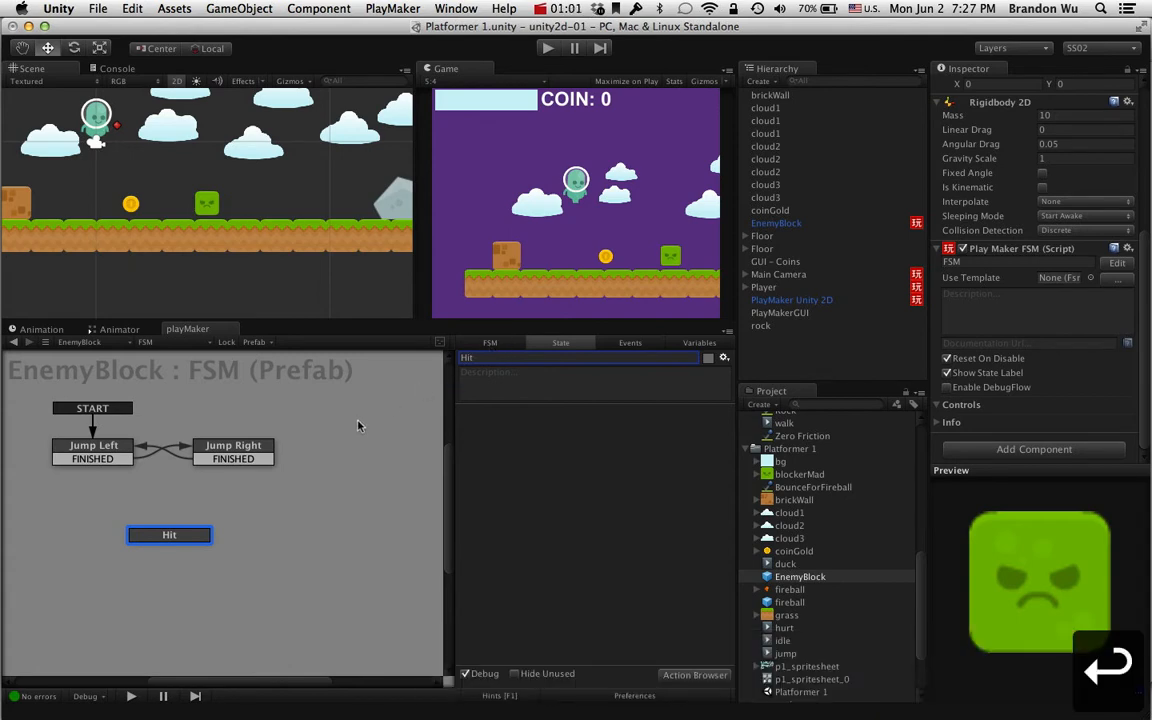
# - Add a COLLISION ENTER 2D global transition to the Hit state and reposition the state beneath the jump states
pyautogui.rightClick(208, 531)
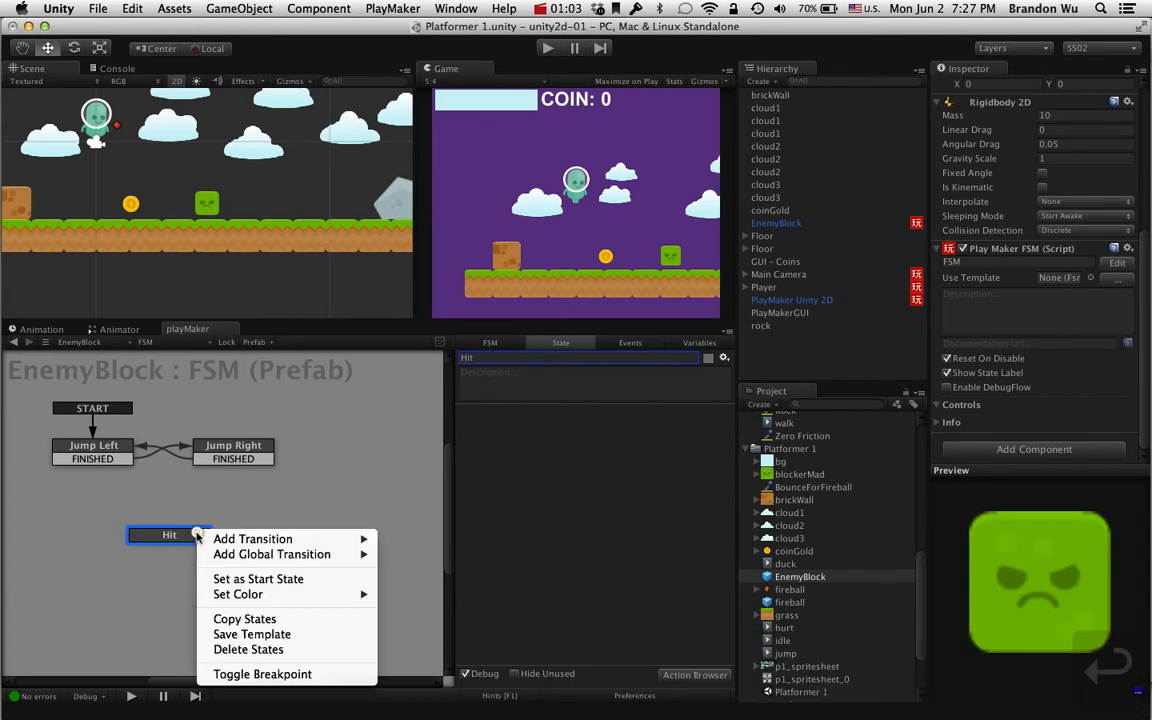
pyautogui.moveTo(224, 540)
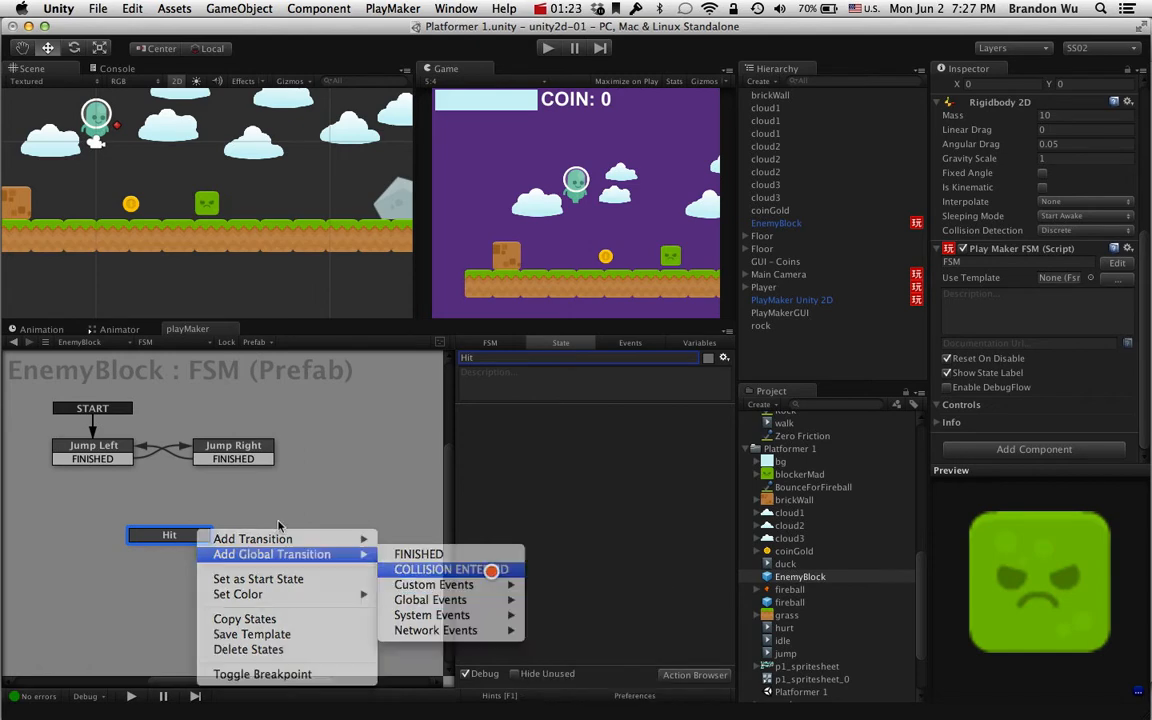
pyautogui.click(494, 569)
pyautogui.moveTo(200, 551)
pyautogui.mouseDown()
pyautogui.moveTo(203, 616)
pyautogui.moveTo(190, 565)
pyautogui.mouseUp()
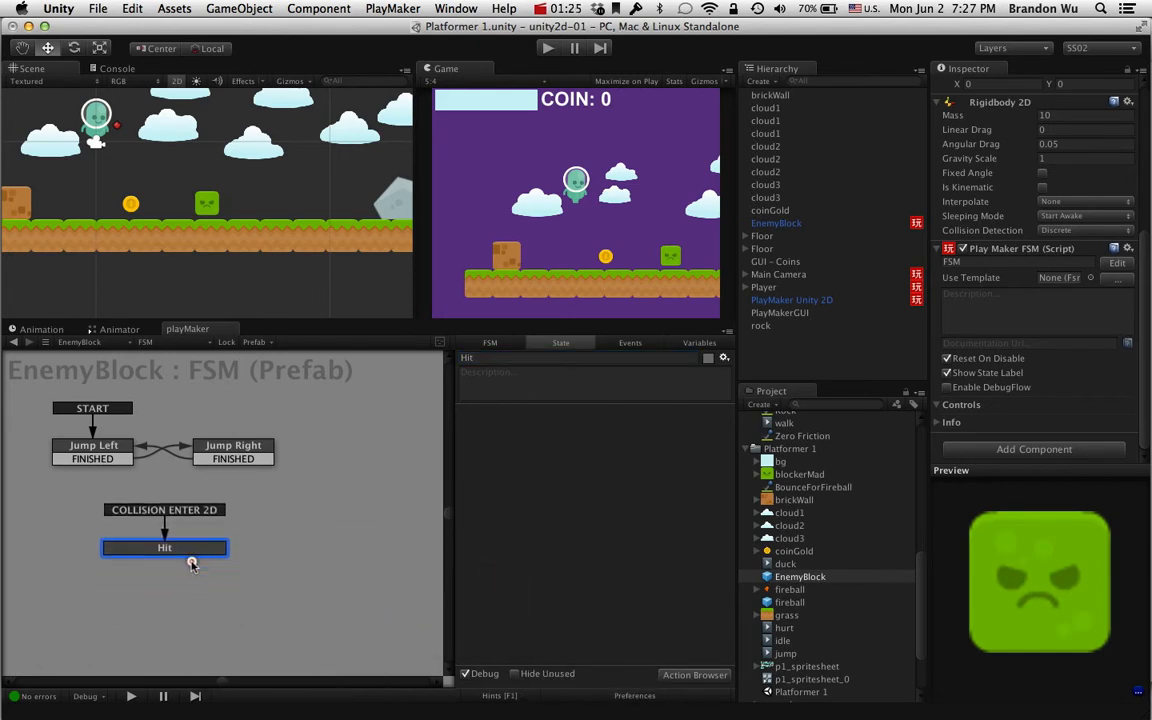
# - Examine the actions and FINISHED transitions of the Jump Left and Jump Right states alongside the Hit state's collision transition
pyautogui.click(120, 452)
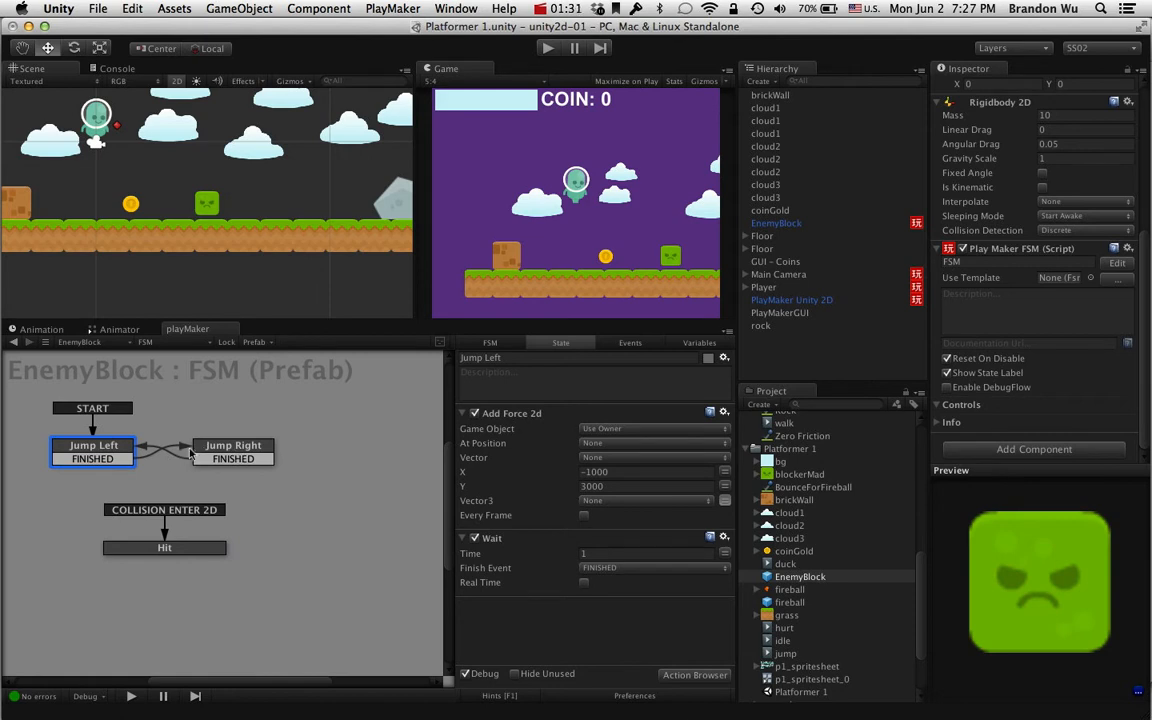
pyautogui.click(222, 452)
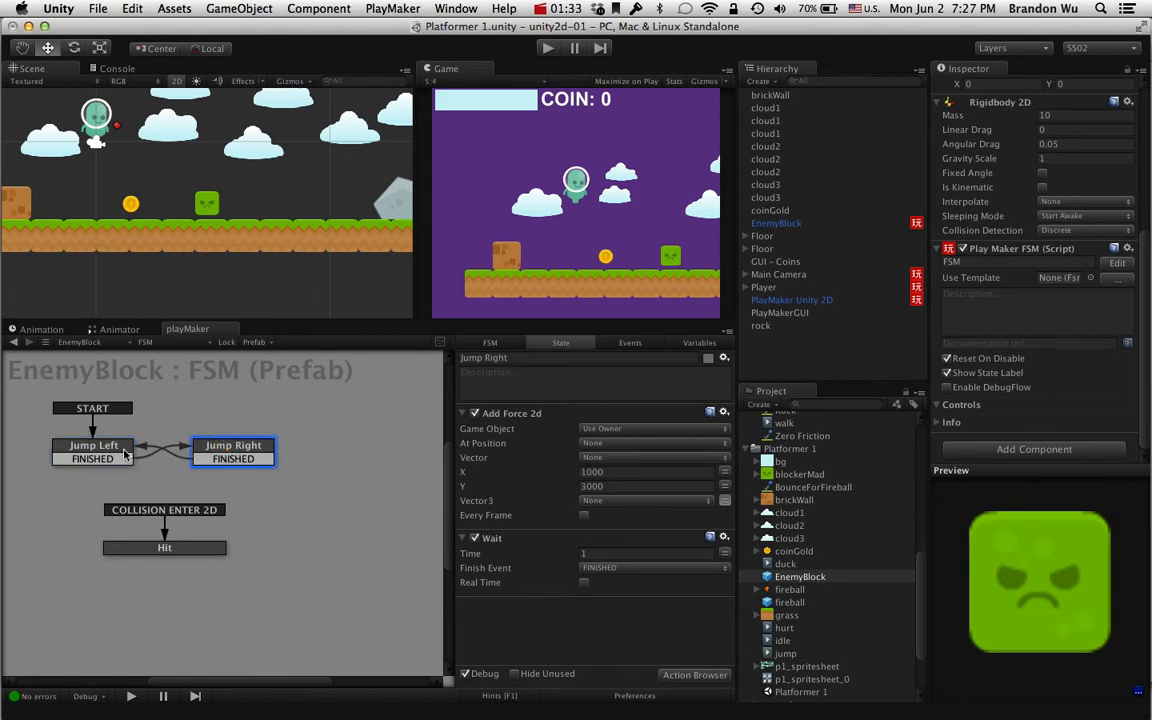
pyautogui.click(119, 452)
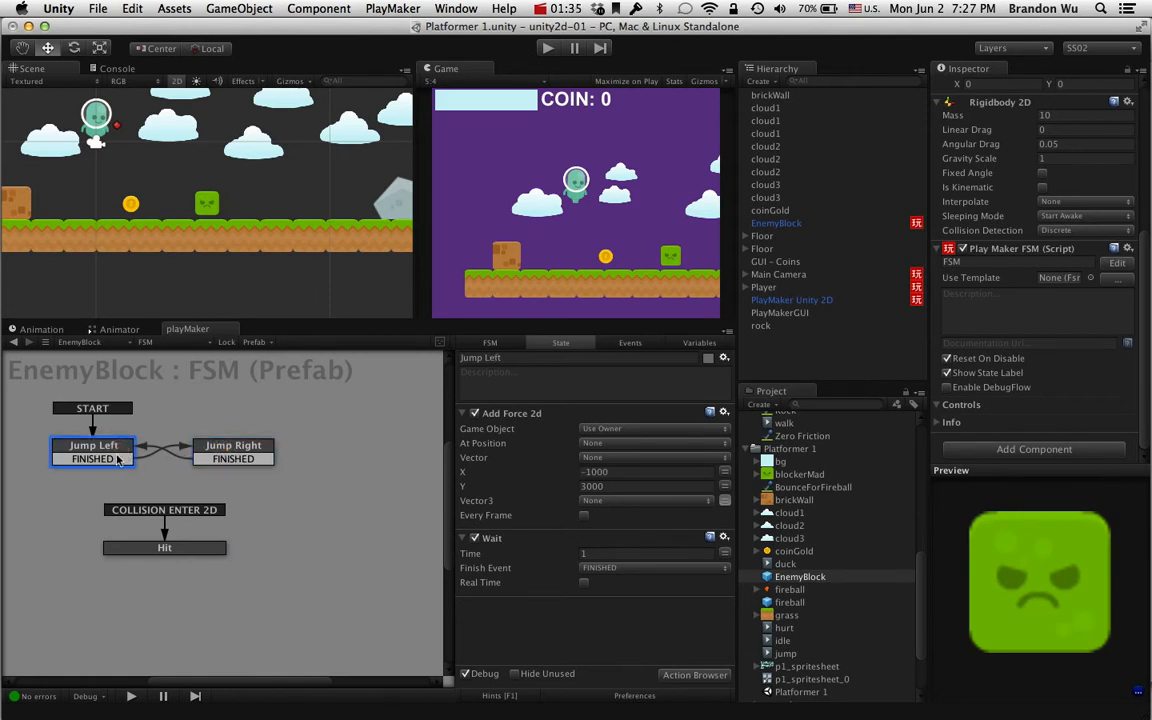
pyautogui.click(117, 460)
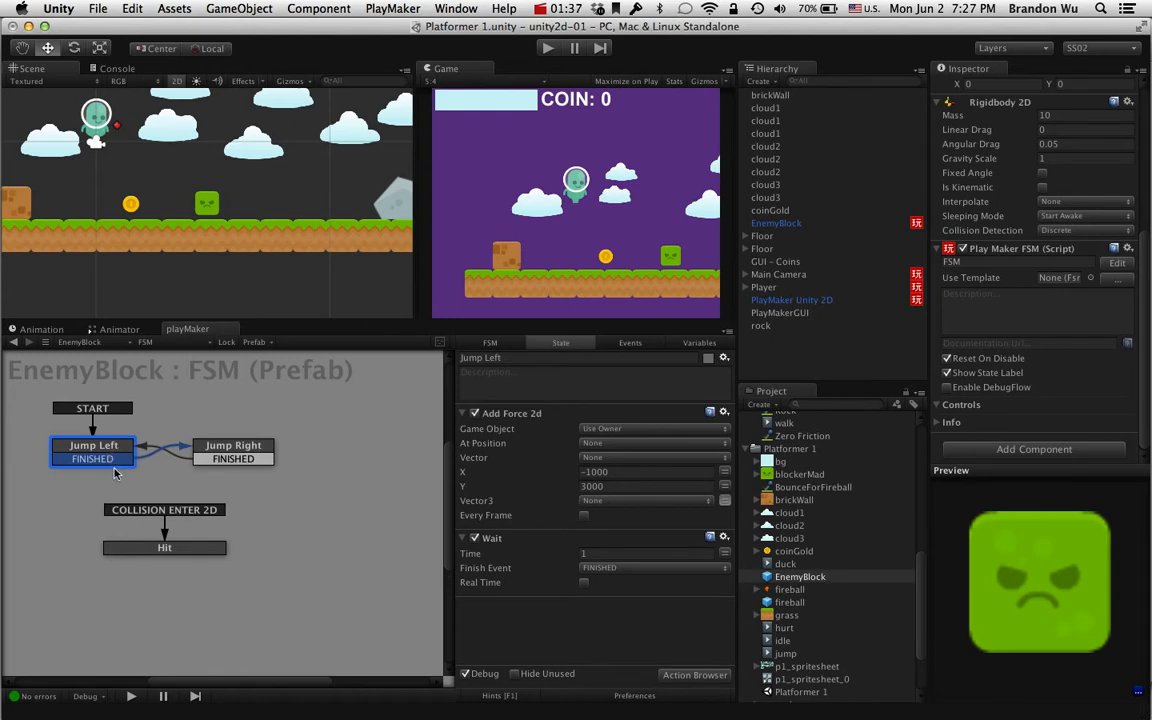
pyautogui.click(115, 447)
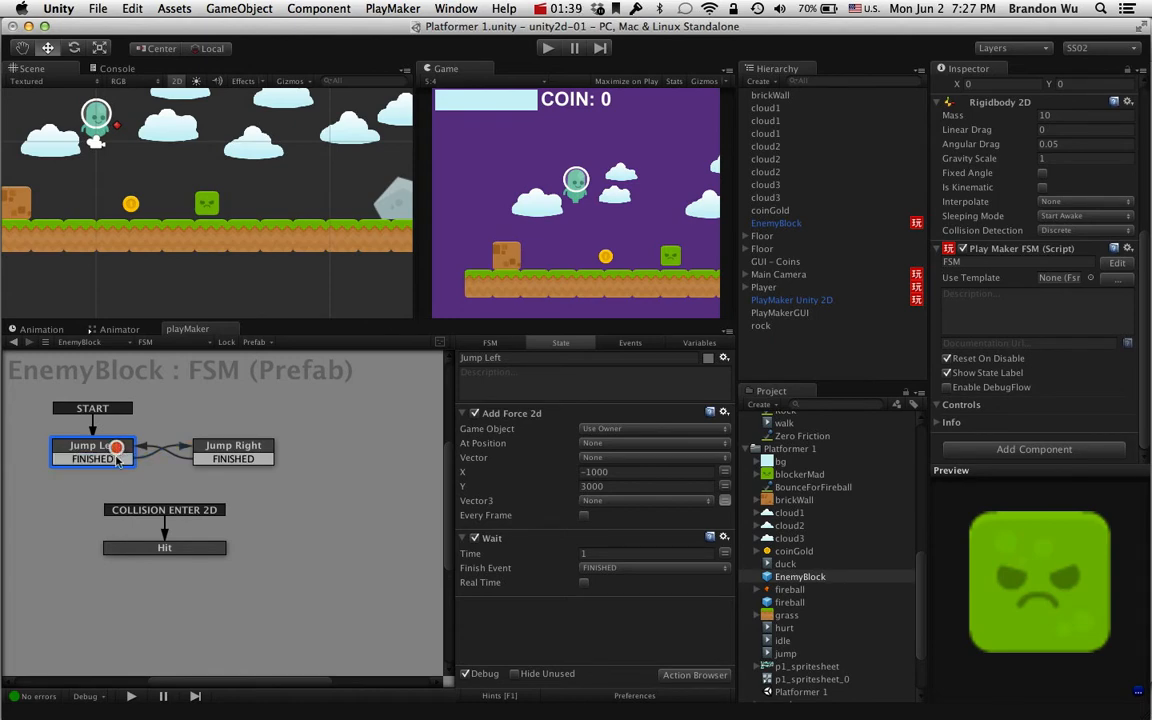
pyautogui.click(116, 458)
pyautogui.click(217, 452)
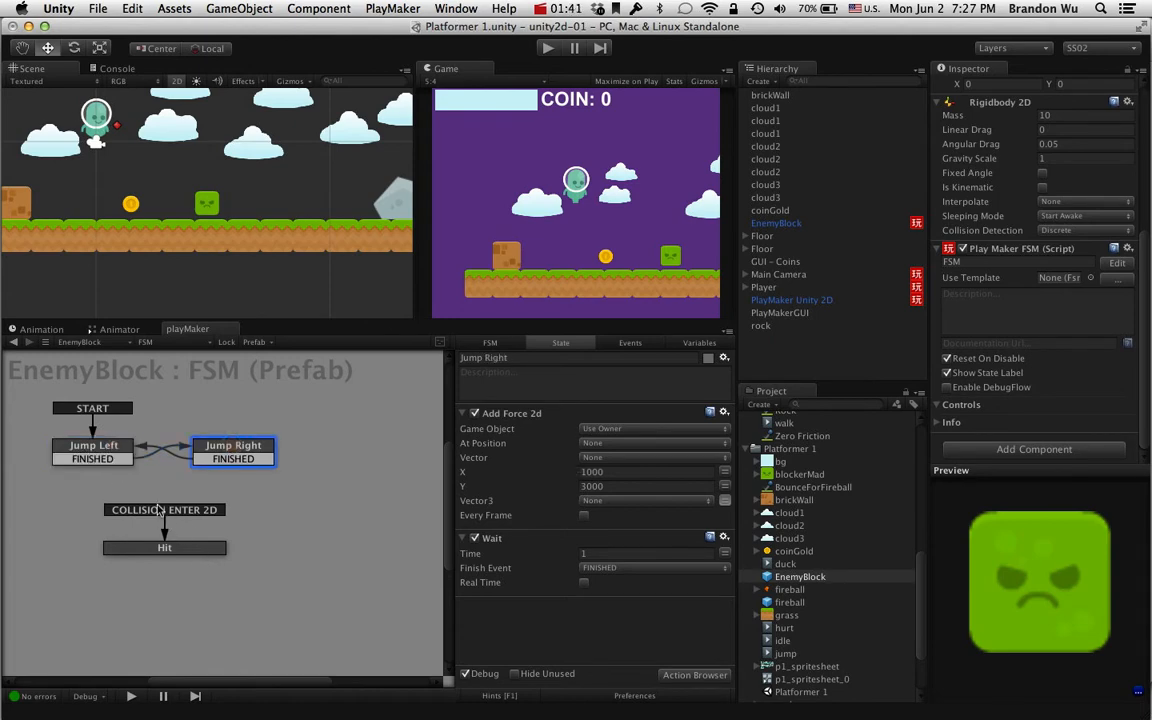
pyautogui.click(158, 507)
pyautogui.click(167, 548)
pyautogui.rightClick(168, 547)
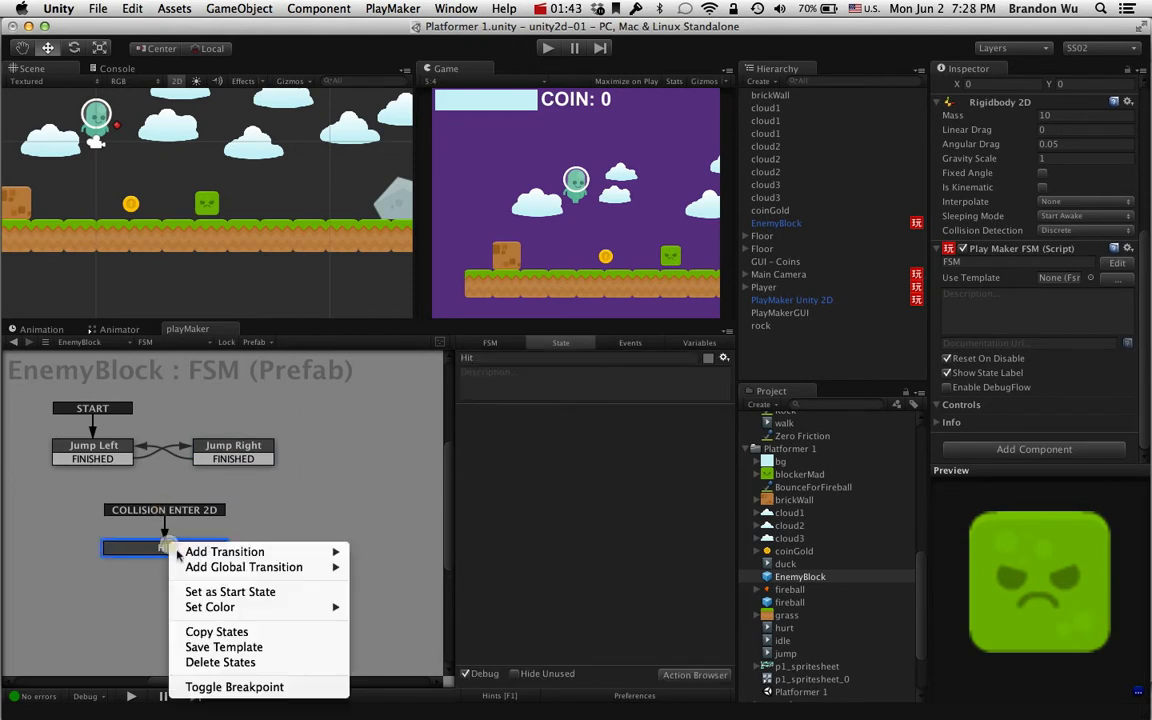
pyautogui.click(160, 551)
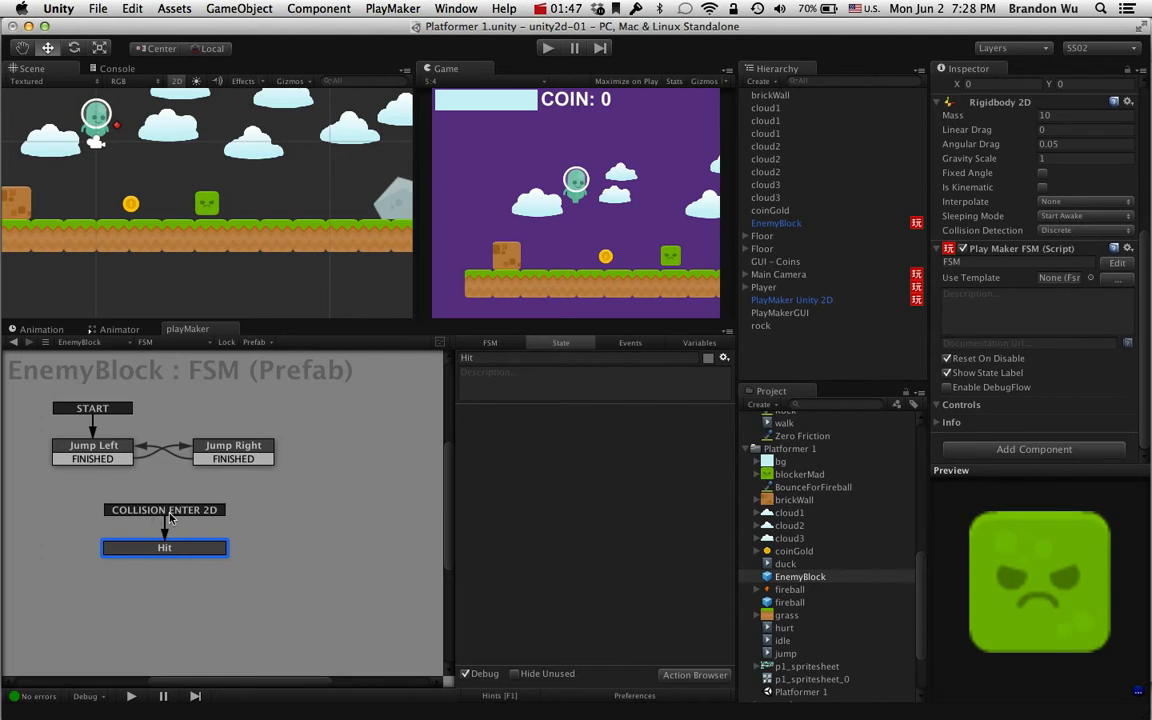
pyautogui.click(100, 445)
pyautogui.click(246, 447)
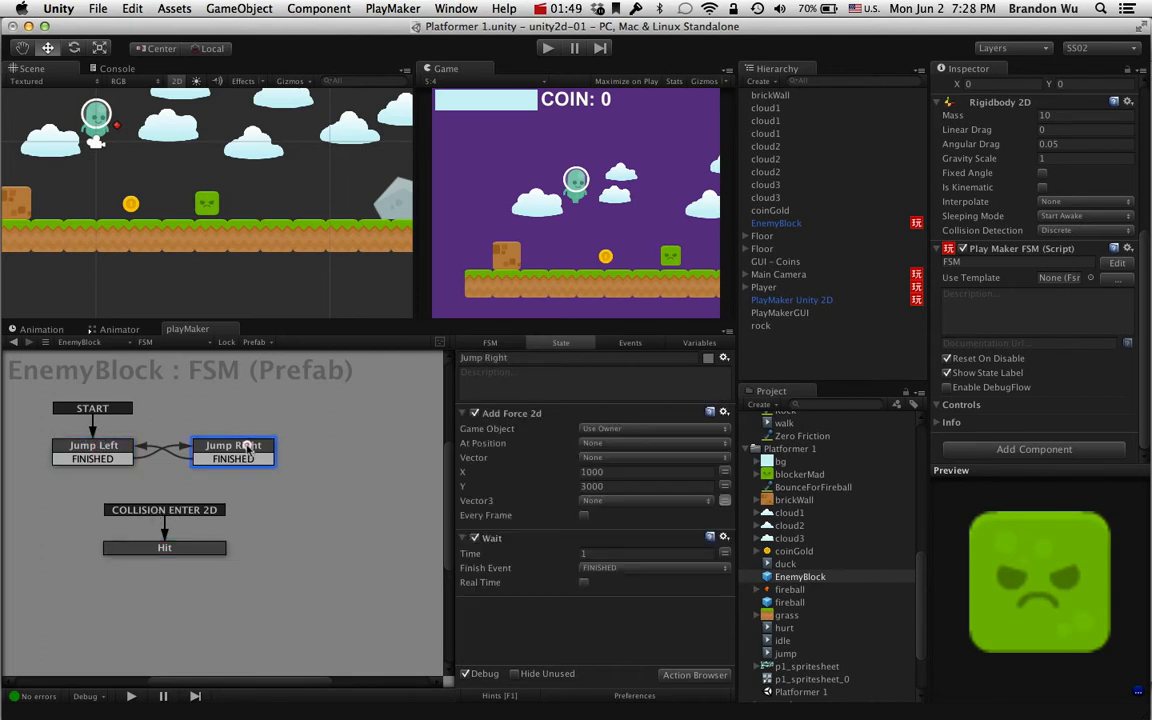
pyautogui.click(100, 450)
pyautogui.click(238, 450)
# - Move the Hit state and its collision transition slightly closer to the jump states in the FSM graph
pyautogui.click(176, 548)
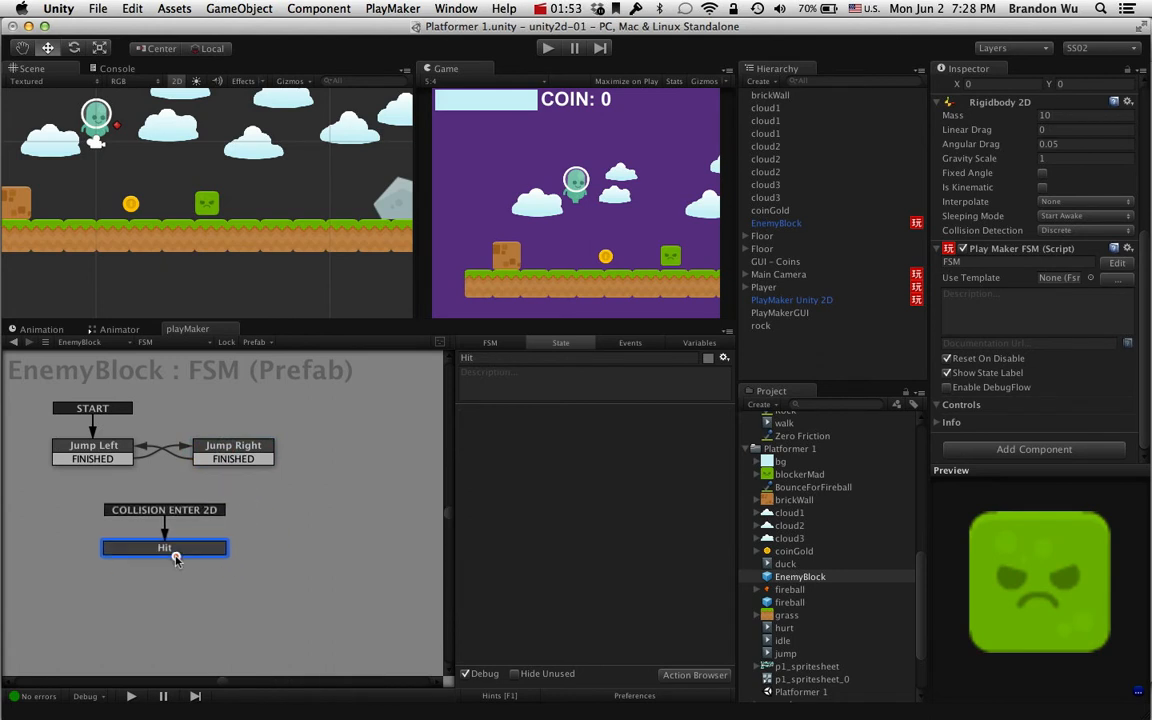
pyautogui.moveTo(174, 549); pyautogui.dragTo(172, 536)
pyautogui.rightClick(165, 536)
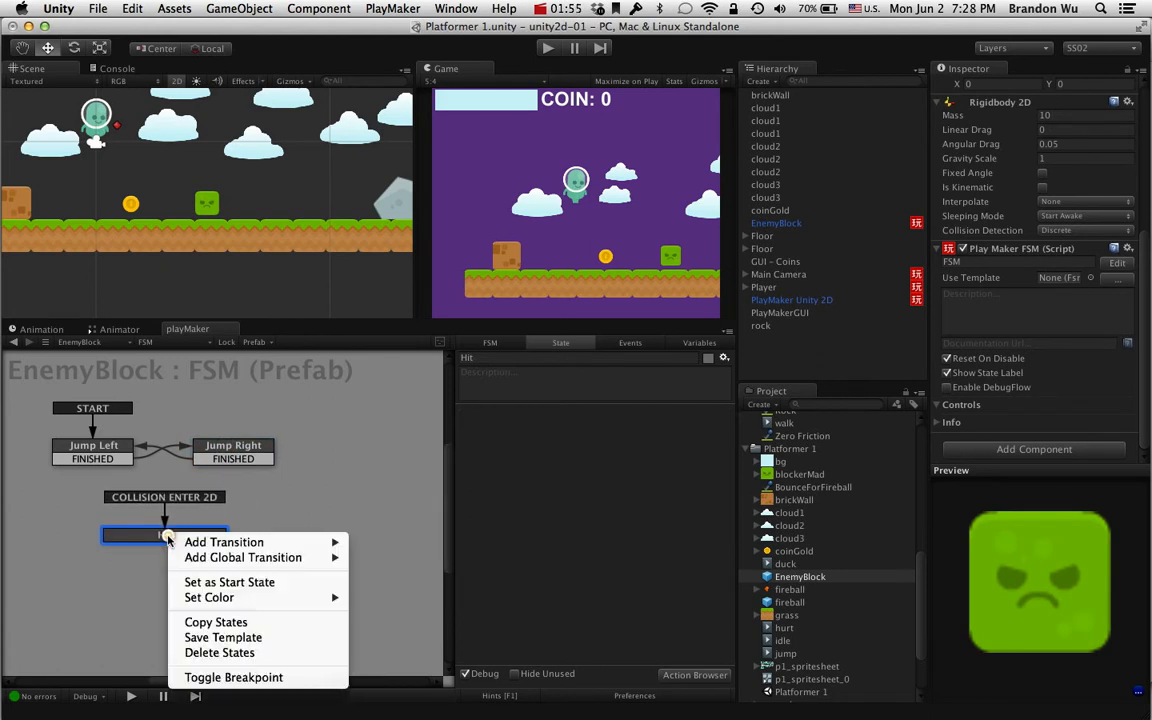
pyautogui.click(160, 536)
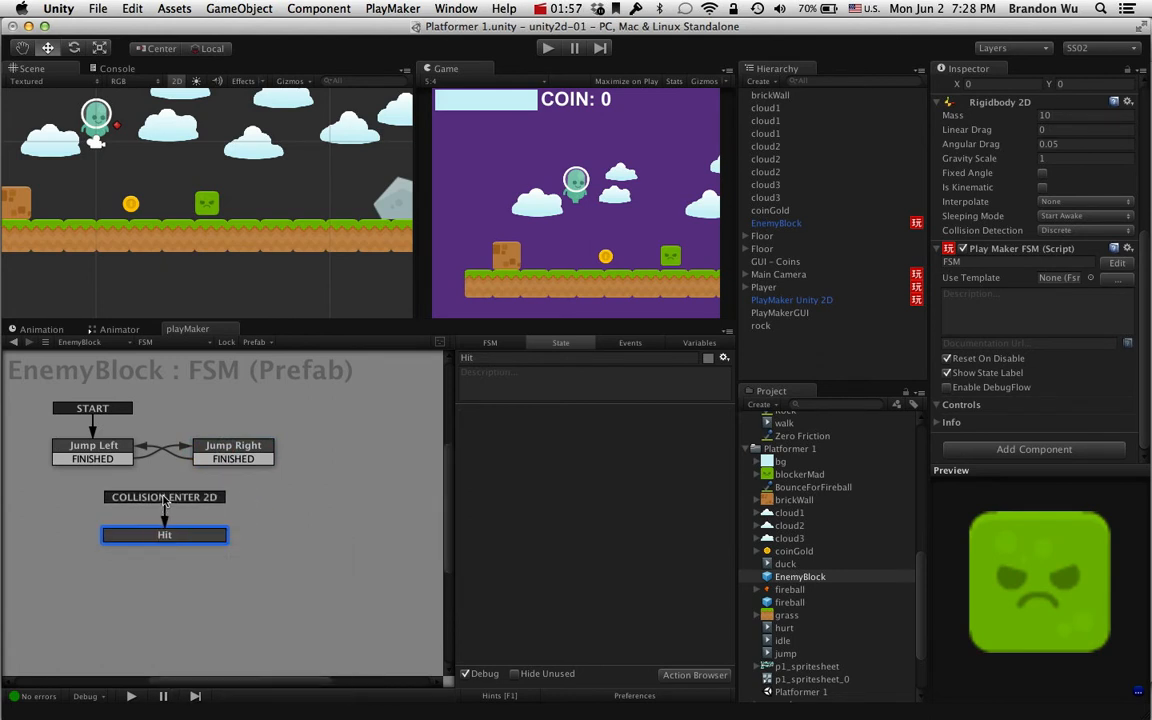
pyautogui.click(163, 497)
pyautogui.moveTo(168, 532); pyautogui.dragTo(164, 530)
pyautogui.click(165, 536)
pyautogui.moveTo(168, 537); pyautogui.dragTo(181, 545)
# - Delete the existing GameObject variable go from the EnemyBlock FSM
pyautogui.click(699, 342)
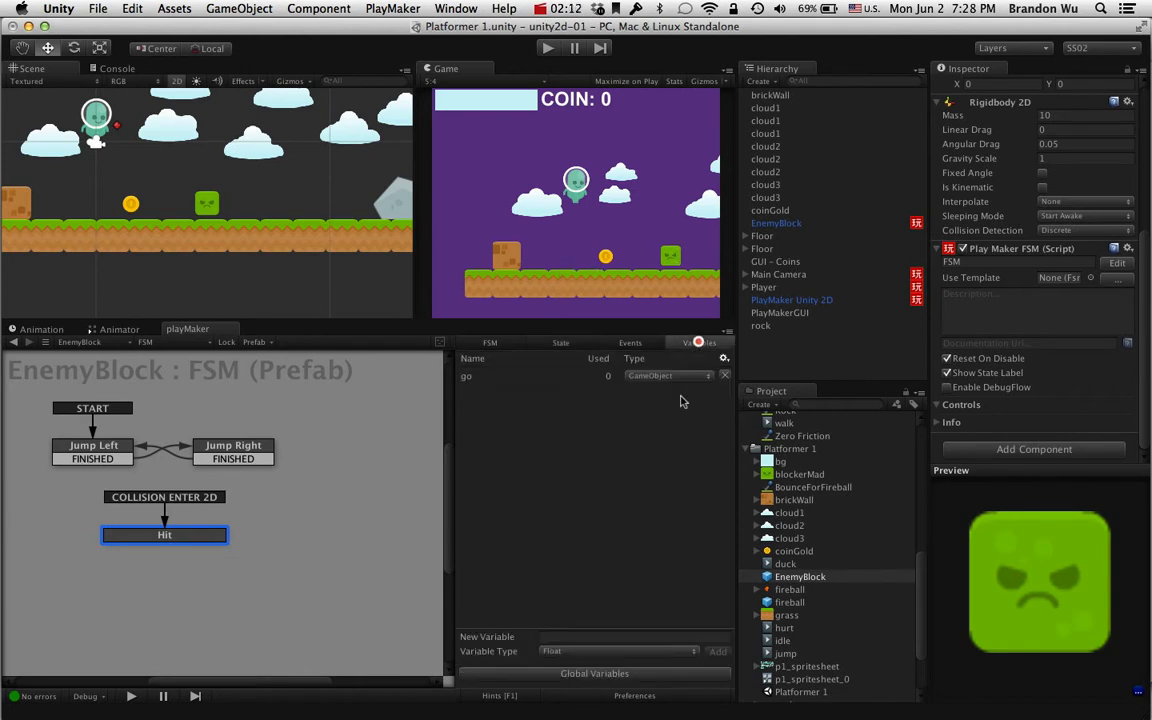
pyautogui.click(612, 652)
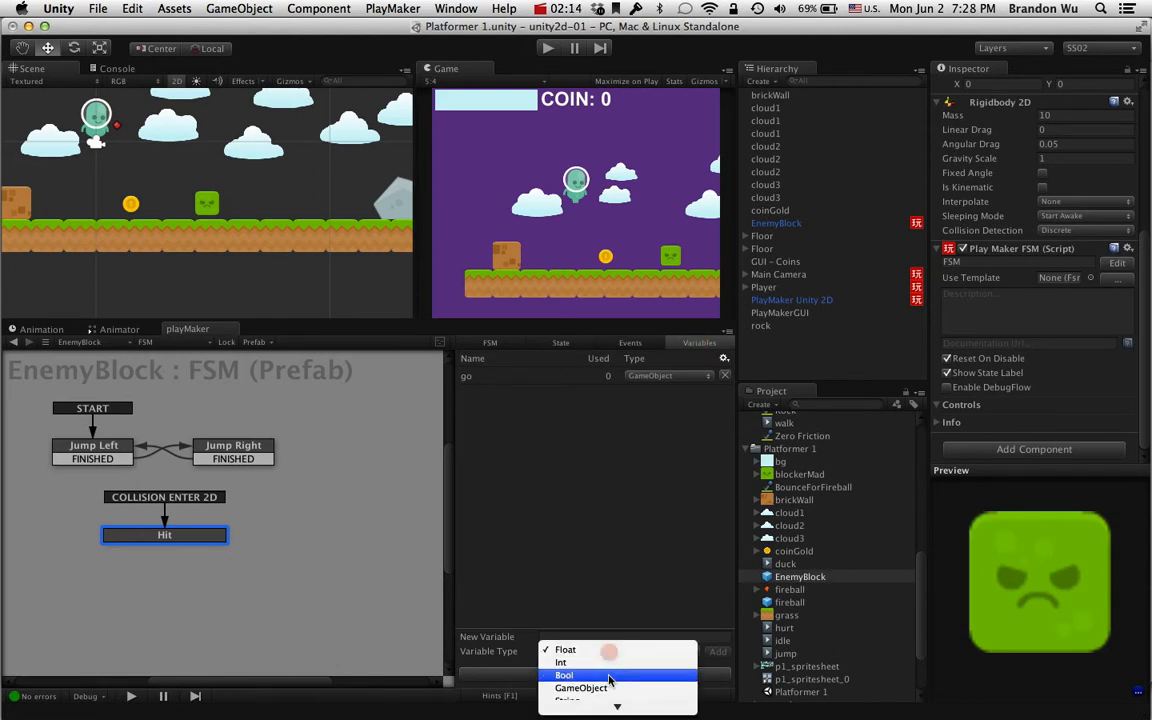
pyautogui.click(612, 560)
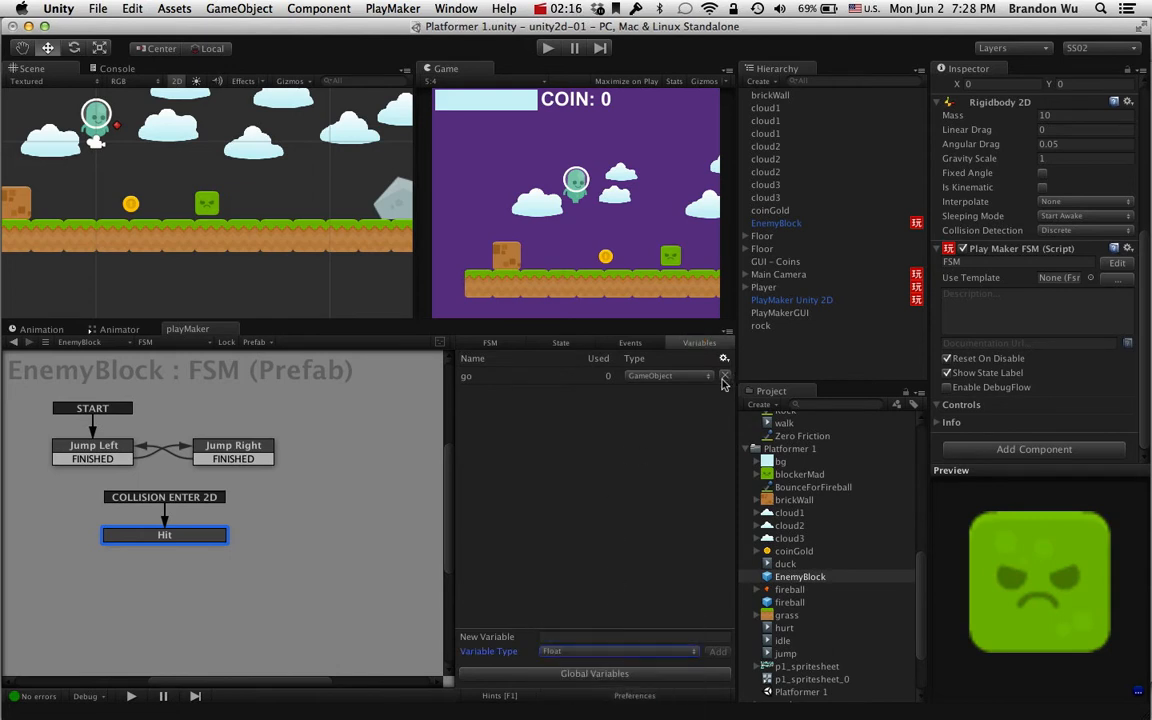
pyautogui.click(727, 376)
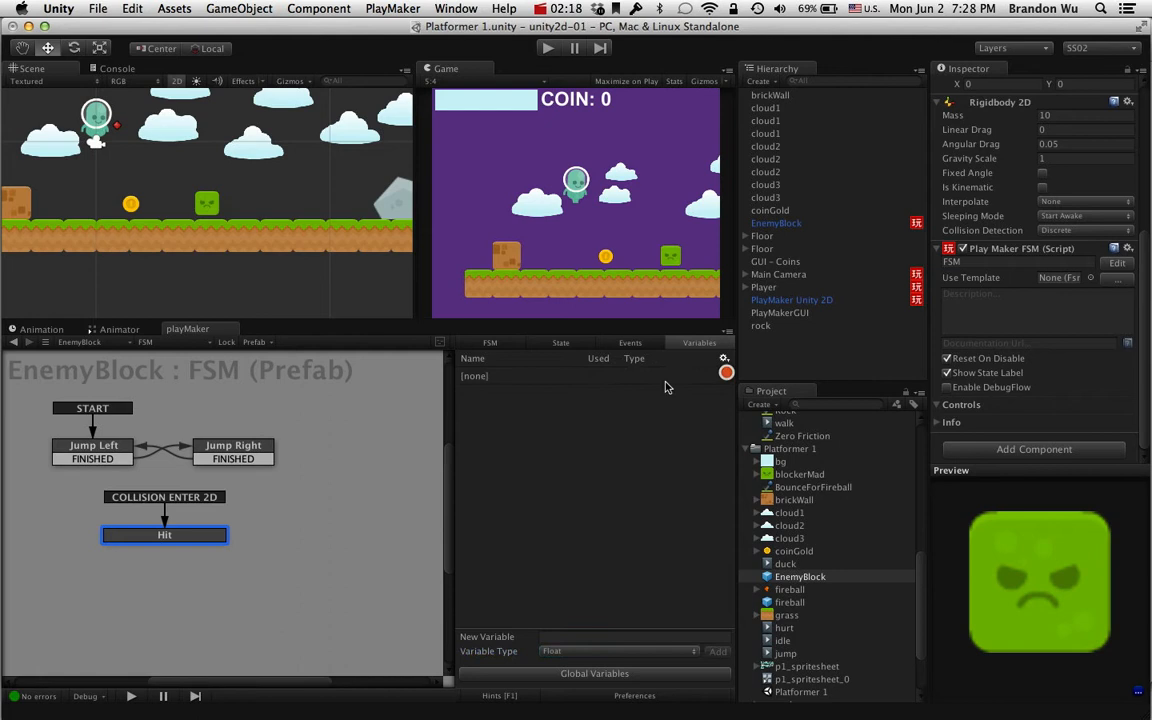
# - Add a GameObject variable named Collider to the EnemyBlock FSM
pyautogui.click(650, 651)
pyautogui.click(632, 687)
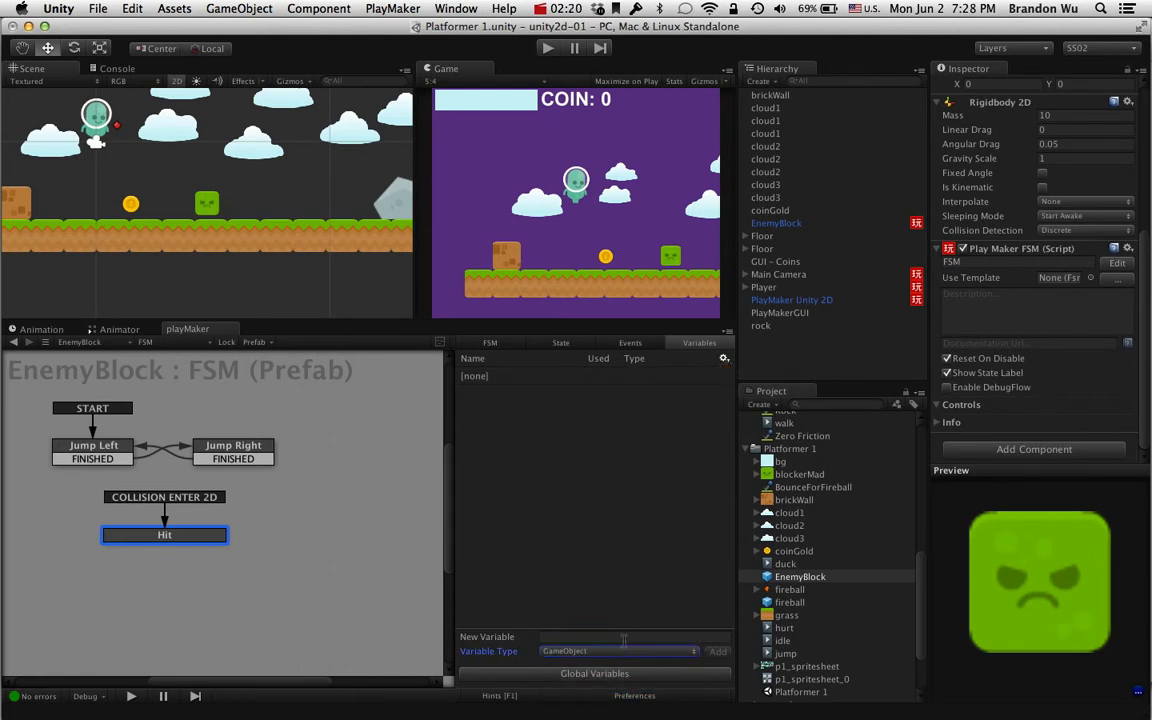
pyautogui.click(622, 636)
pyautogui.write('Collider')
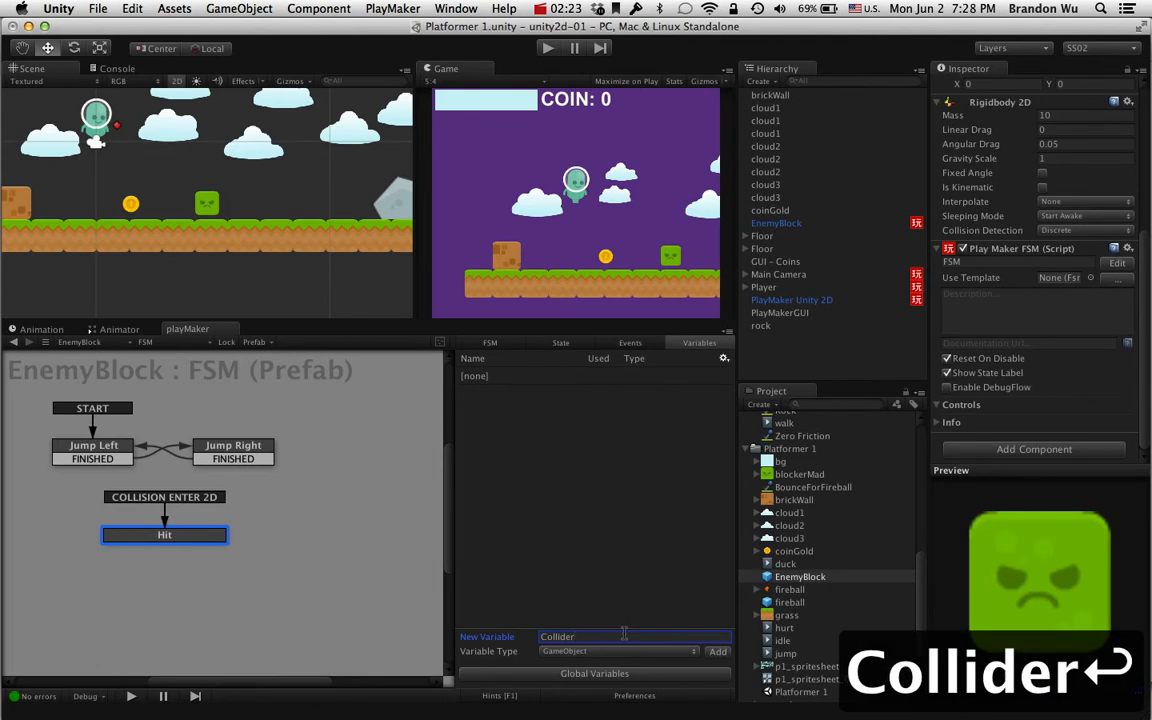
pyautogui.press('Return')
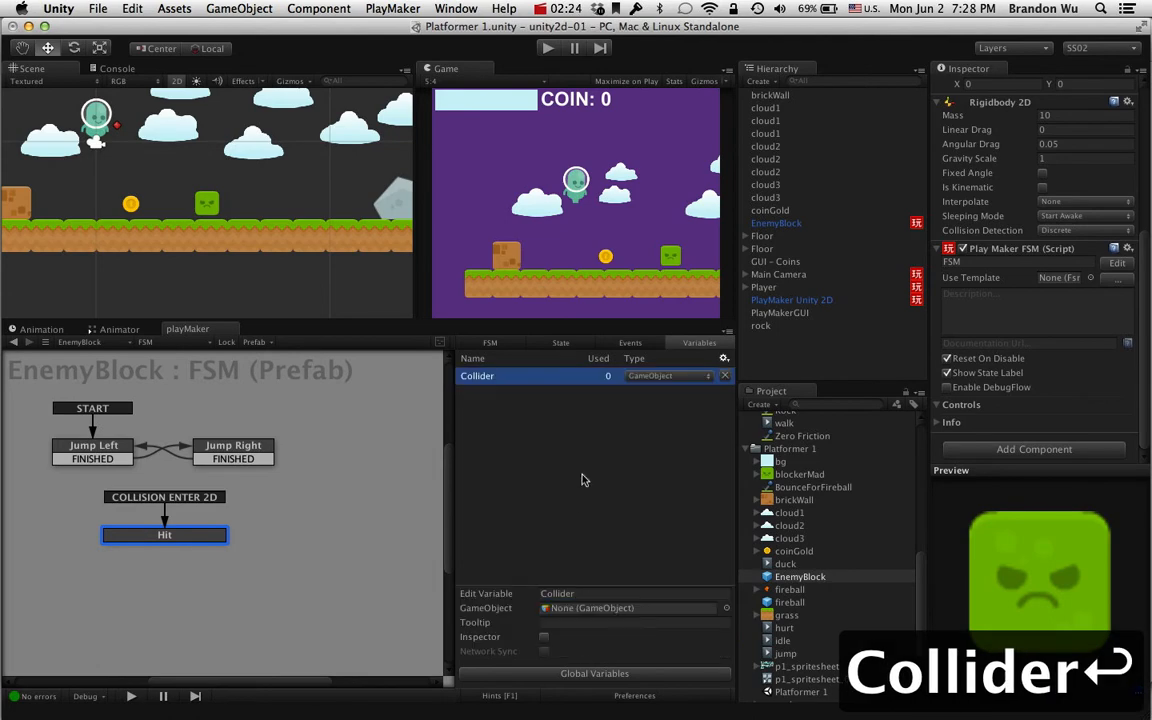
# - Add a Get Collision 2d Info action to the Hit state and store its Game Object Hit in the Collider variable
pyautogui.click(561, 343)
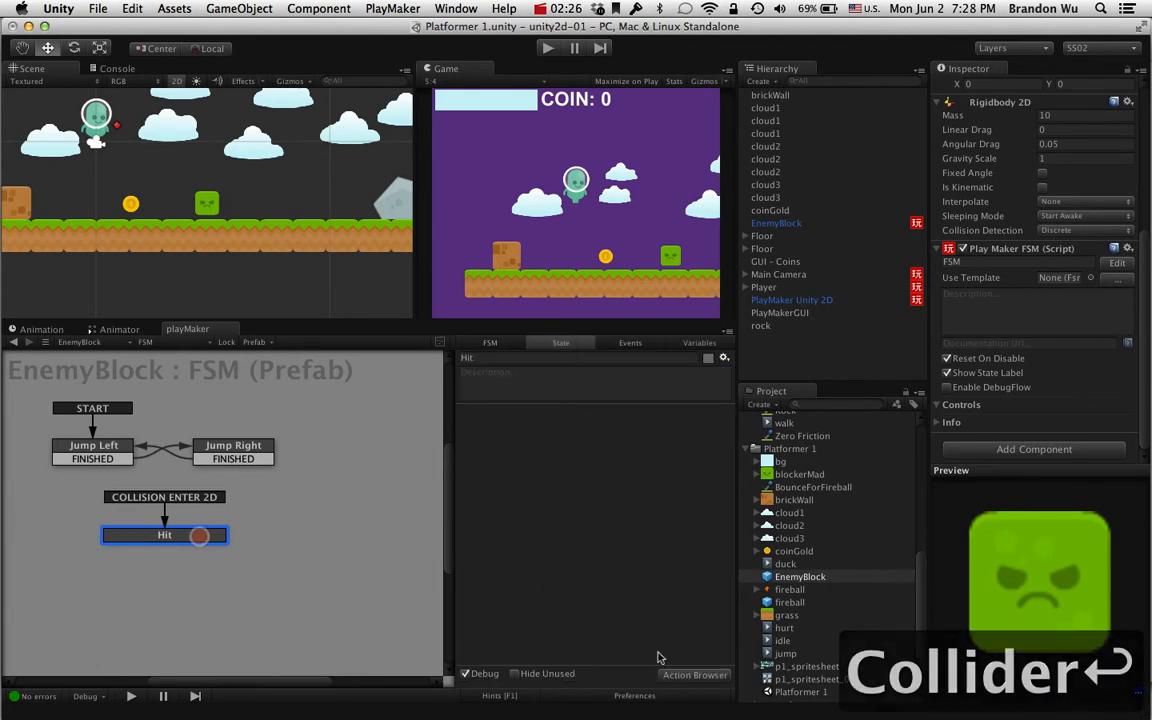
pyautogui.click(695, 675)
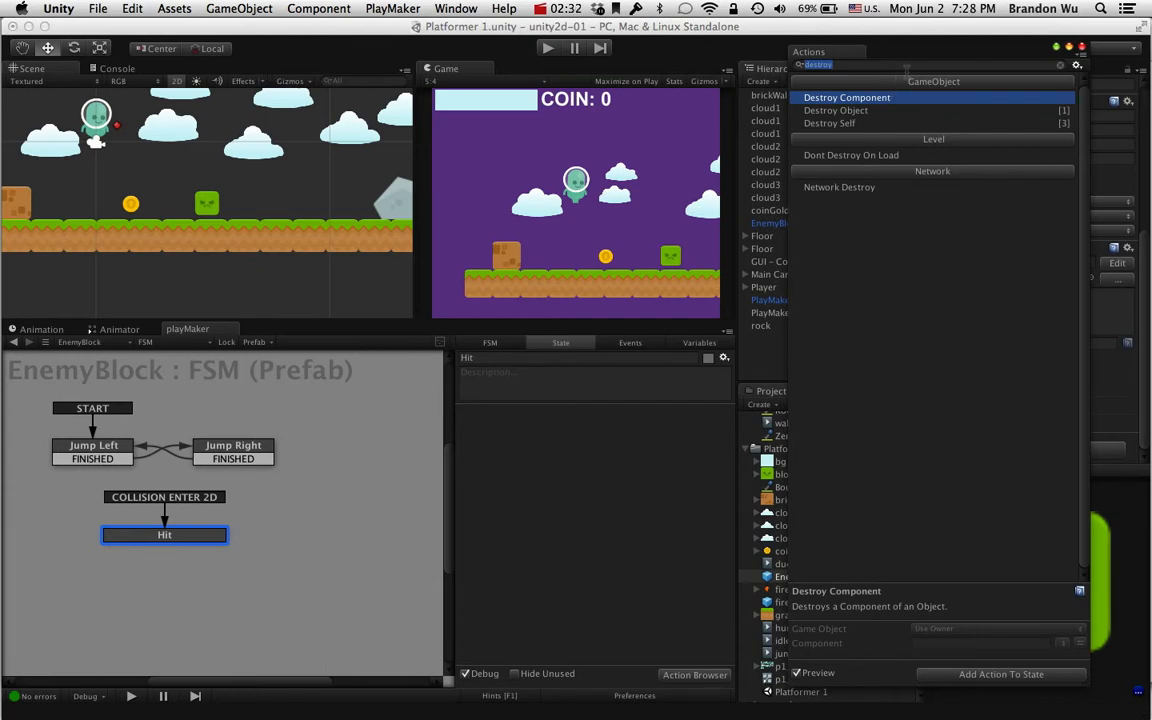
pyautogui.write('get col')
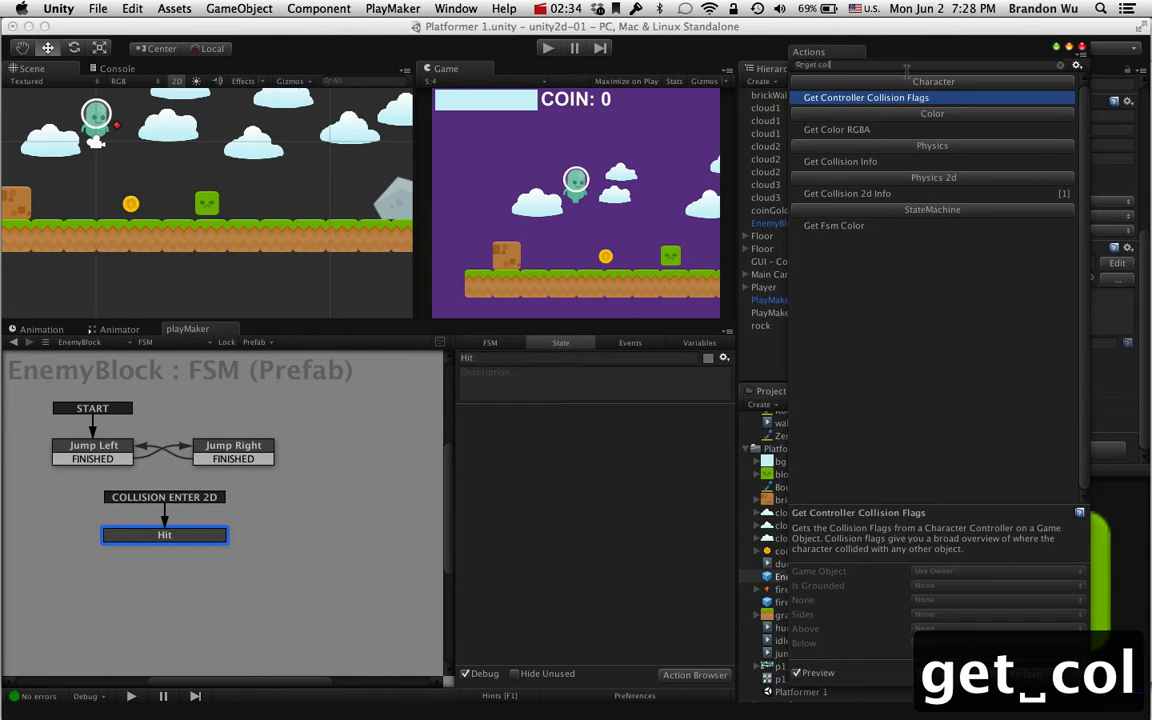
pyautogui.press('Down')
pyautogui.press('Down')
pyautogui.press('Down')
pyautogui.press('Down')
pyautogui.press('Up')
pyautogui.press('Return')
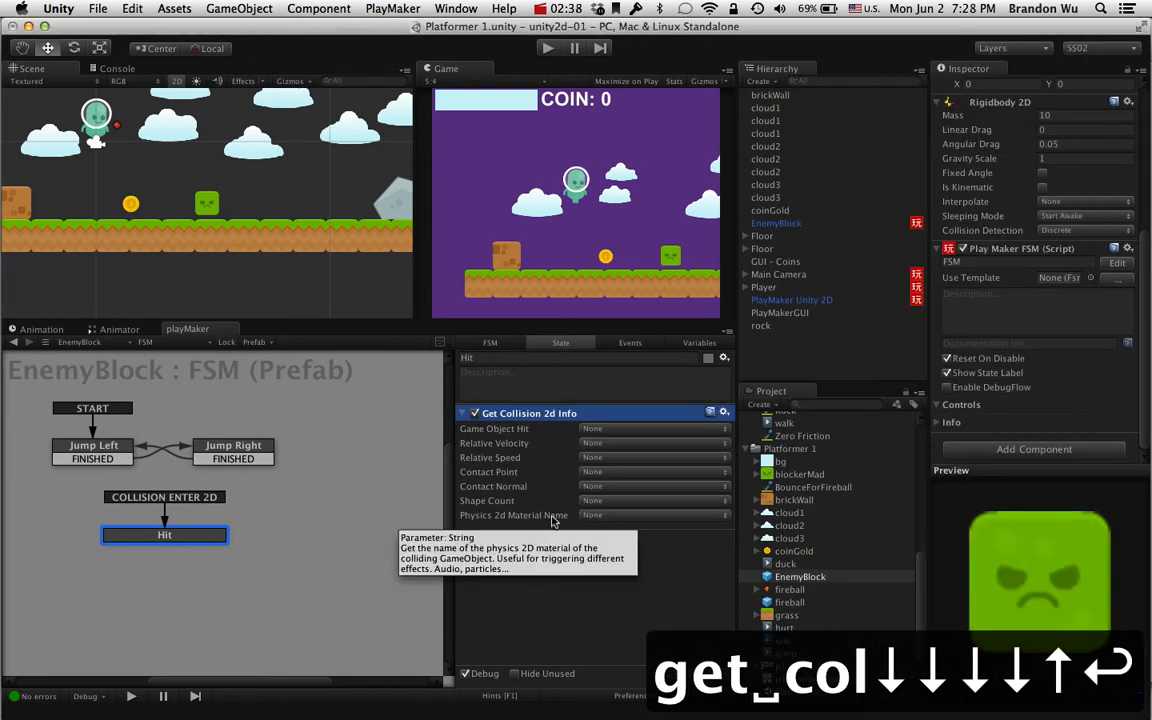
pyautogui.click(638, 430)
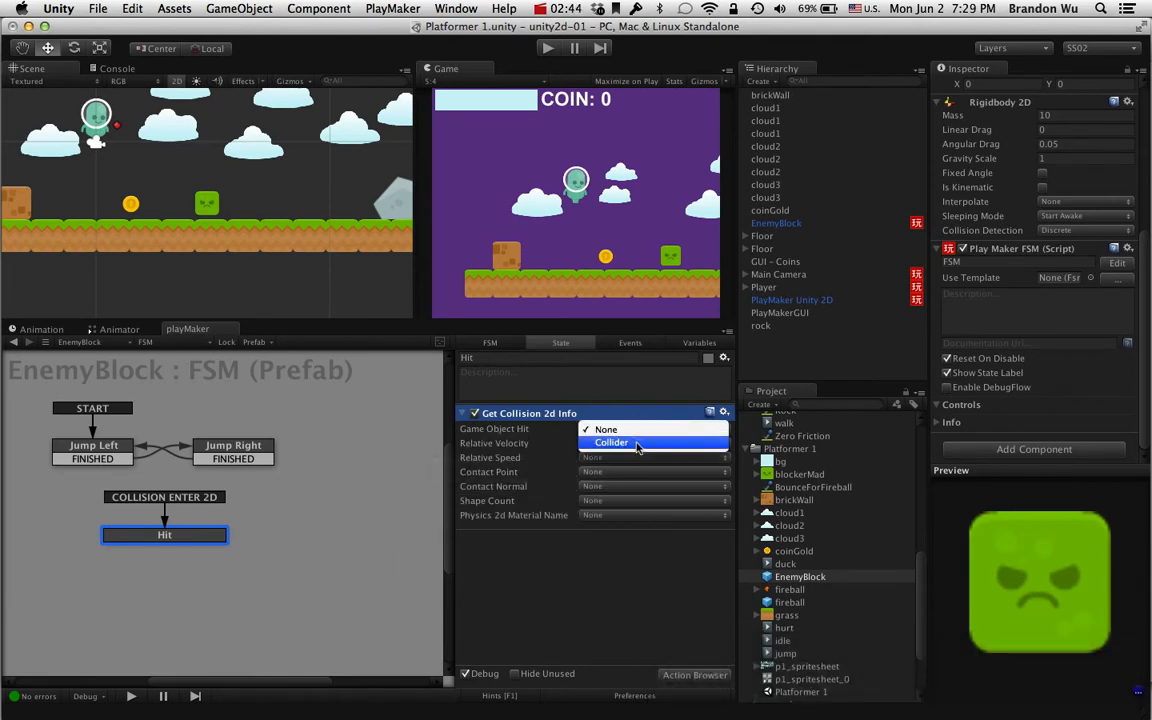
pyautogui.click(637, 443)
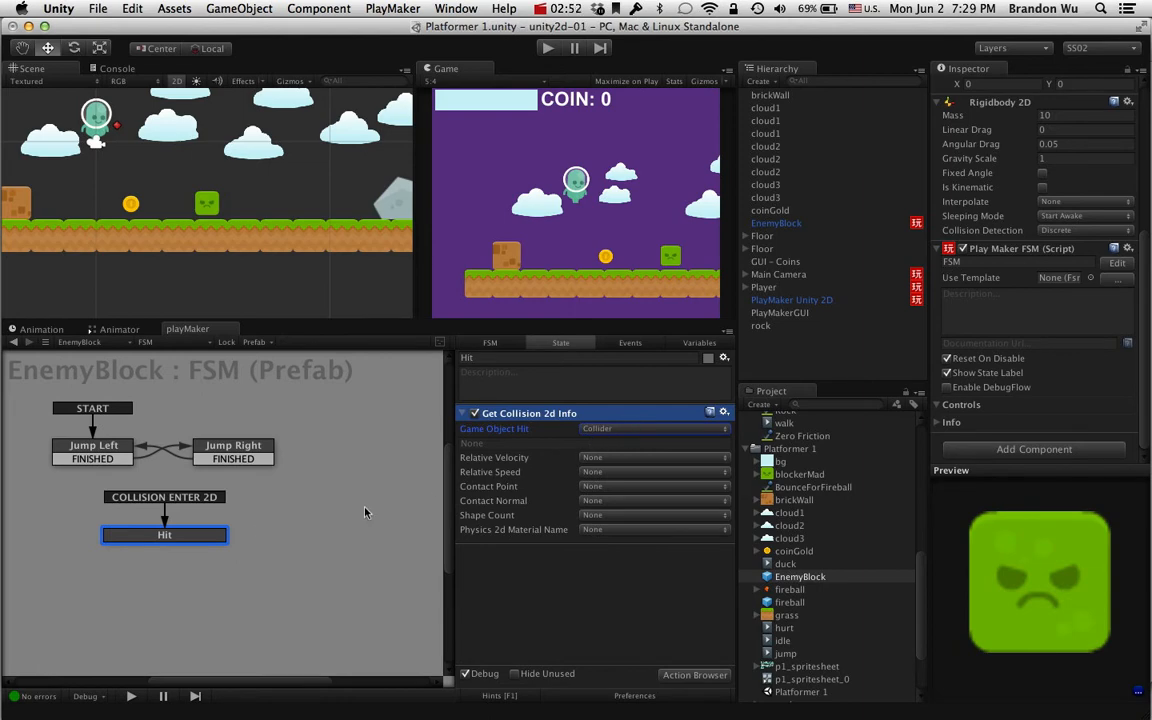
# - Add a Game Object Compare Tag action to the Hit state, placed below the Get Collision 2d Info action
pyautogui.click(712, 677)
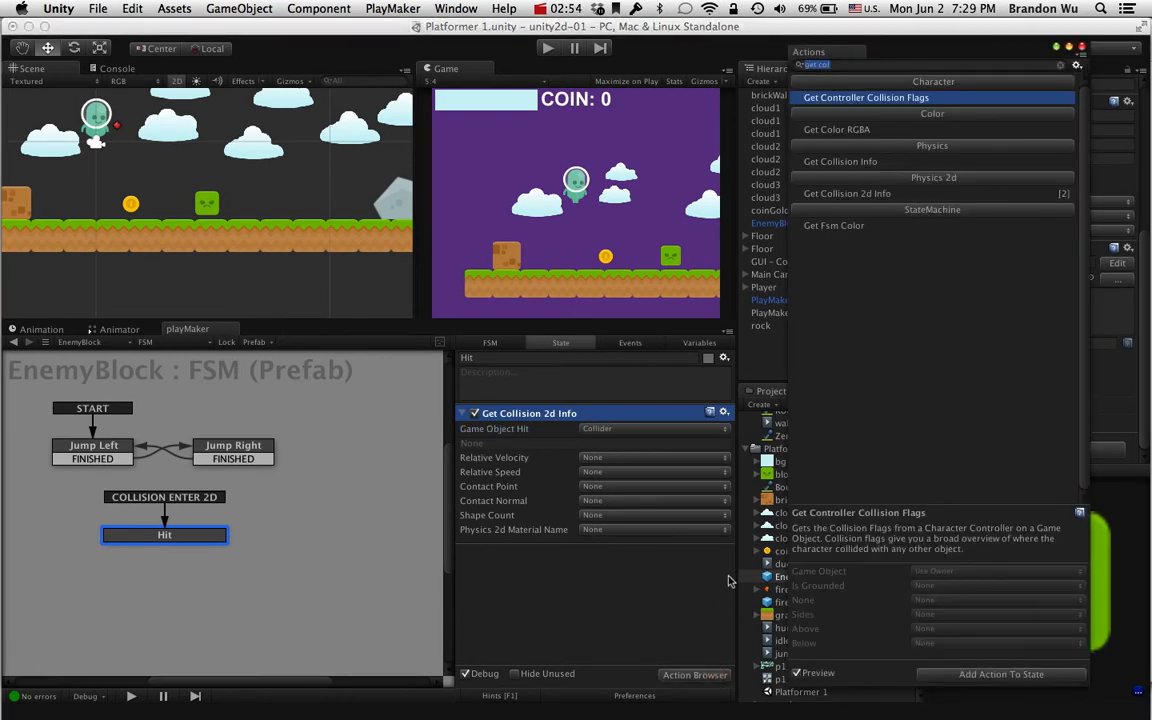
pyautogui.write('c')
pyautogui.press('BackSpace')
pyautogui.press('BackSpace')
pyautogui.write('tag')
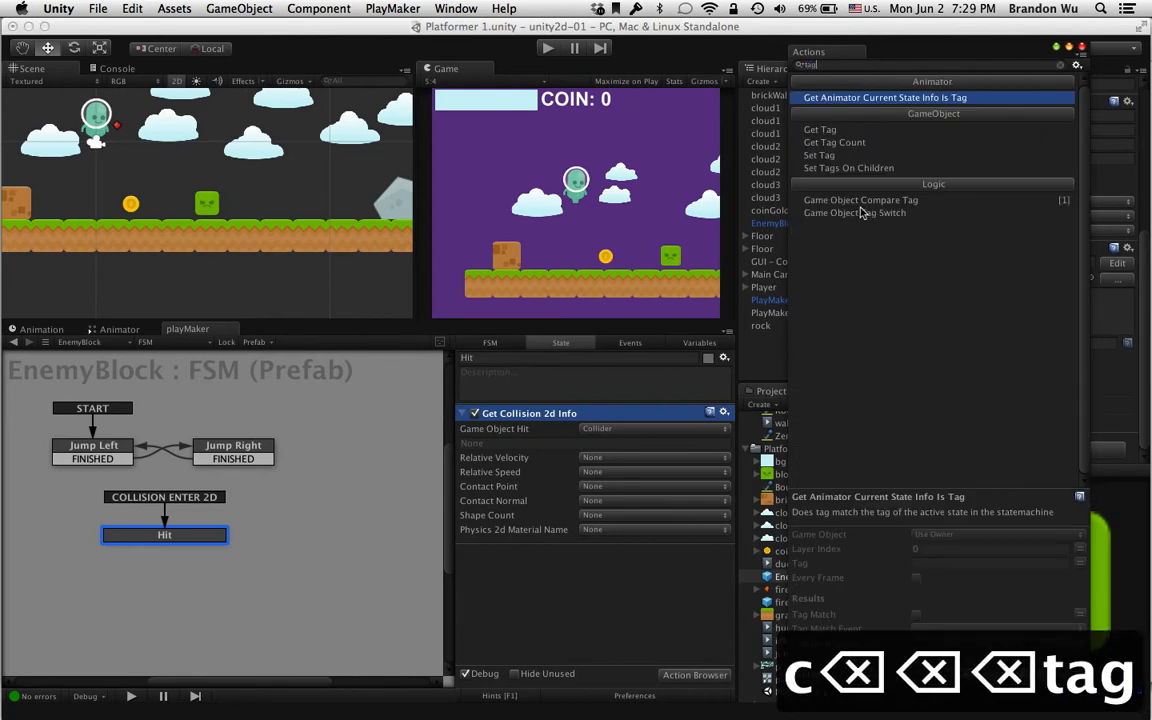
pyautogui.moveTo(860, 201); pyautogui.dragTo(558, 577)
pyautogui.moveTo(517, 427); pyautogui.dragTo(522, 657)
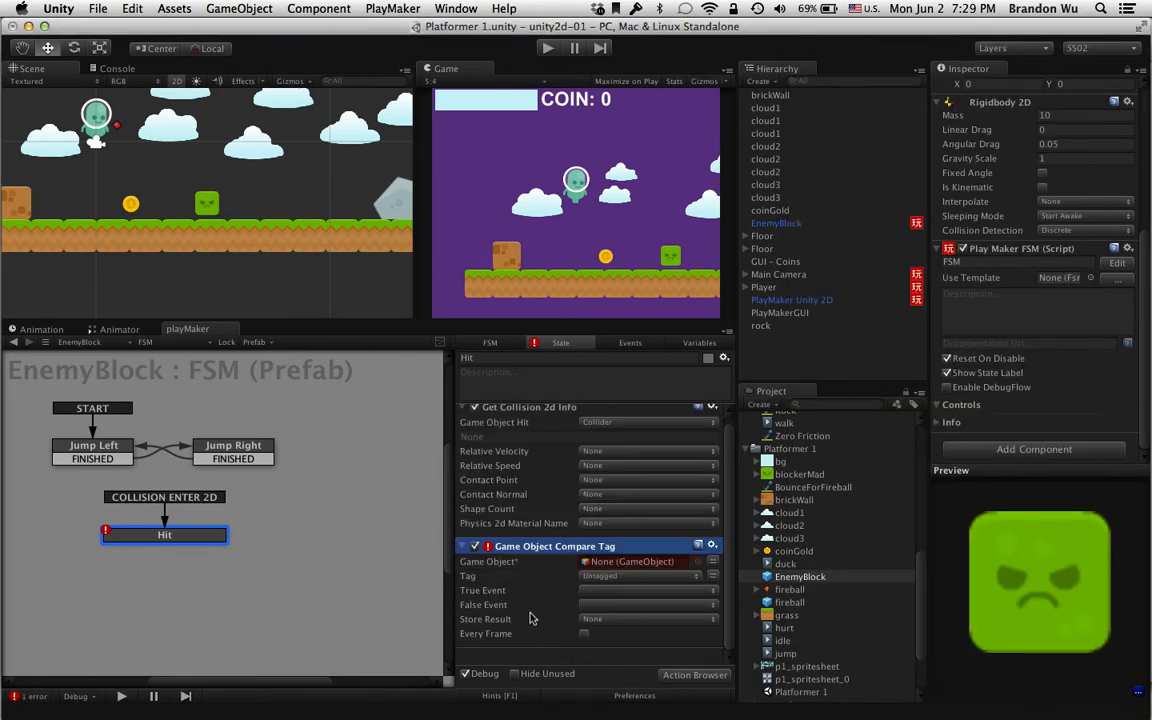
# - Set the Game Object Compare Tag action's Game Object to the Collider variable and its Tag to Fireball
pyautogui.click(714, 562)
pyautogui.click(666, 562)
pyautogui.click(660, 575)
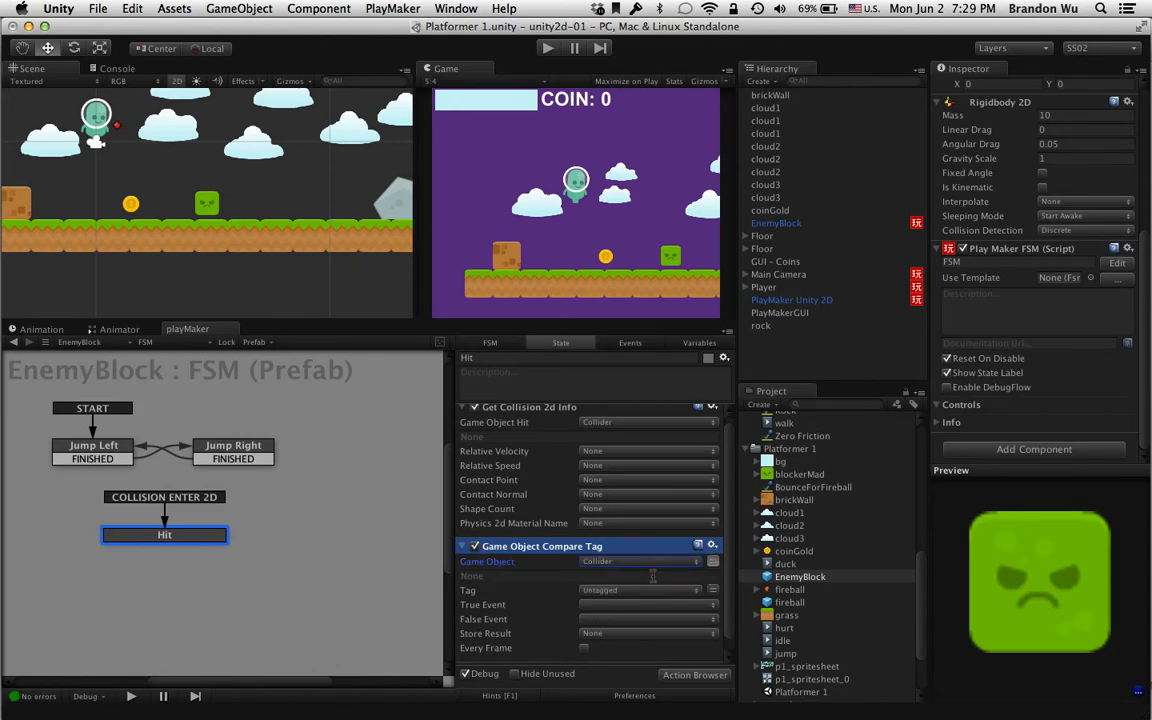
pyautogui.click(713, 590)
pyautogui.click(688, 590)
pyautogui.click(688, 590)
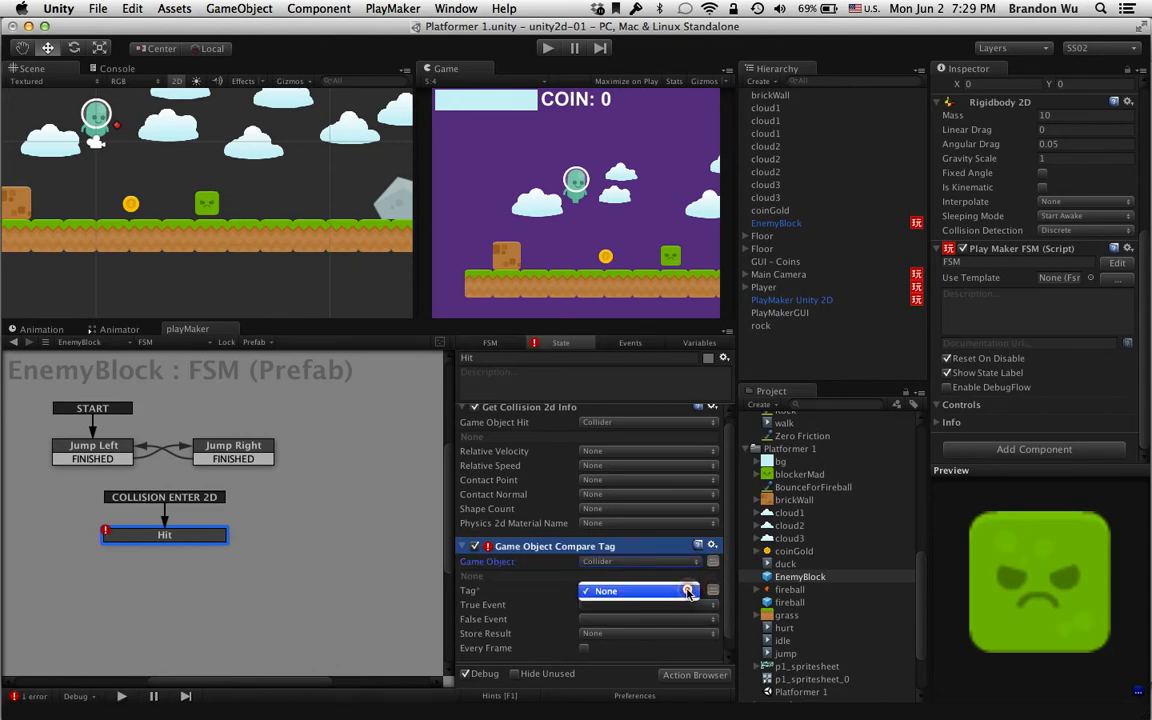
pyautogui.click(713, 590)
pyautogui.click(678, 590)
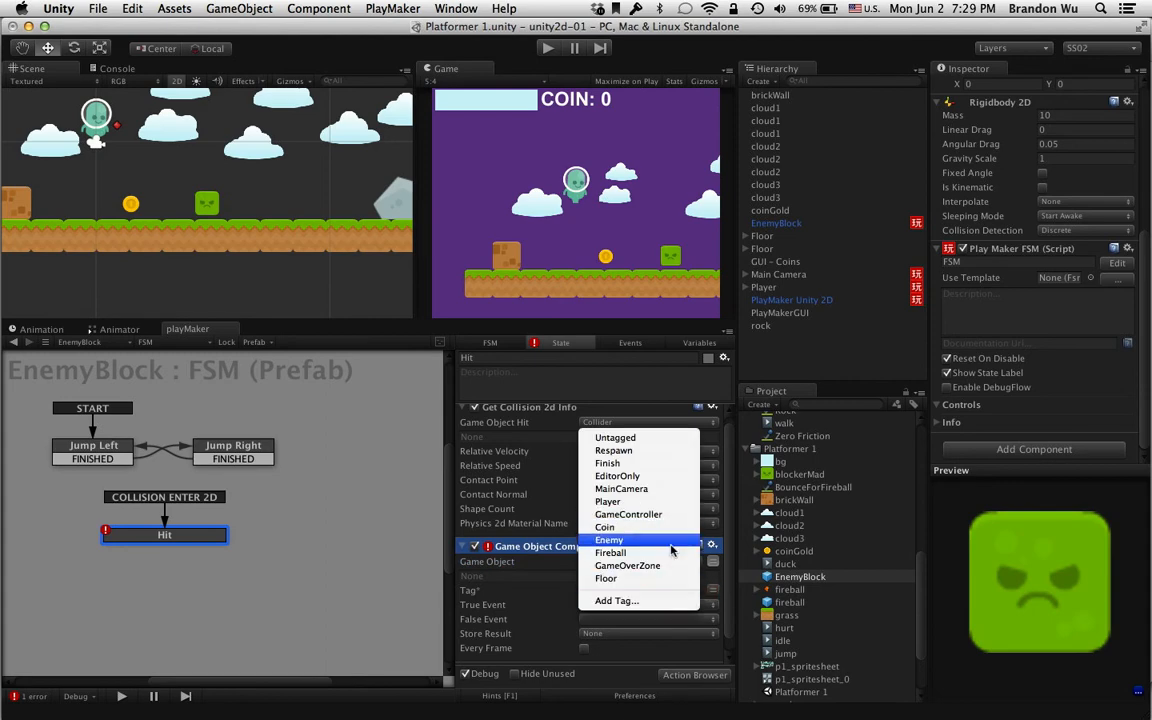
pyautogui.click(664, 554)
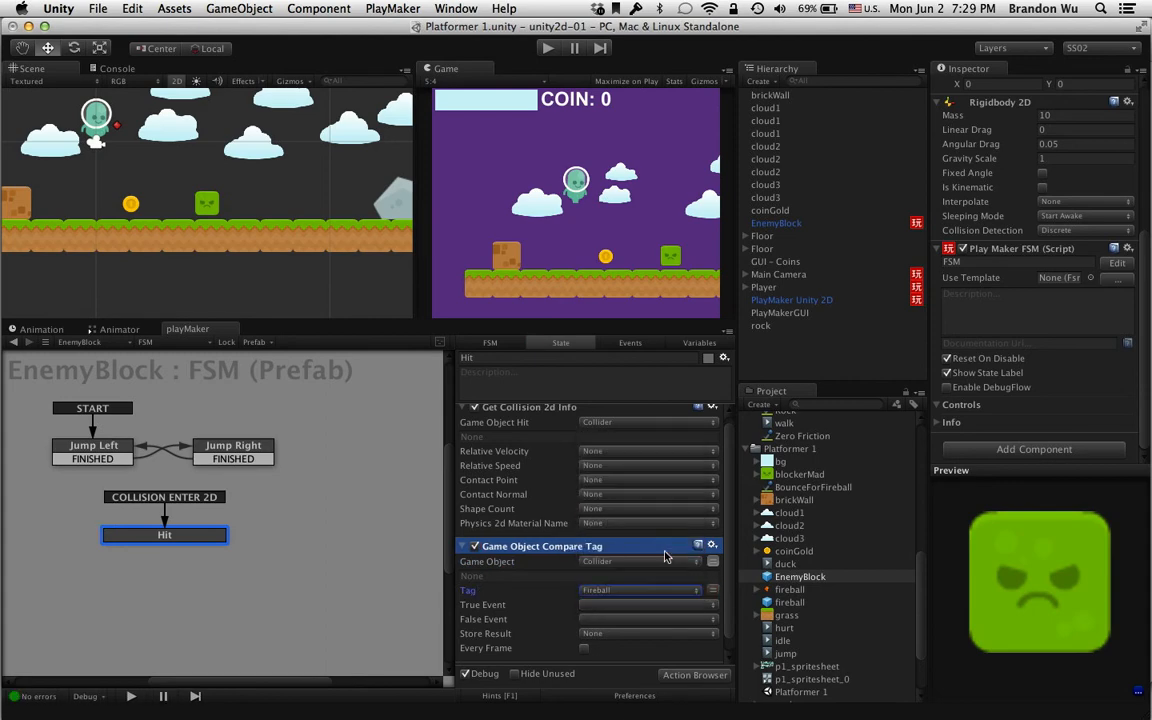
# - Assign the Fireball tag to the fireball prefab
pyautogui.click(822, 603)
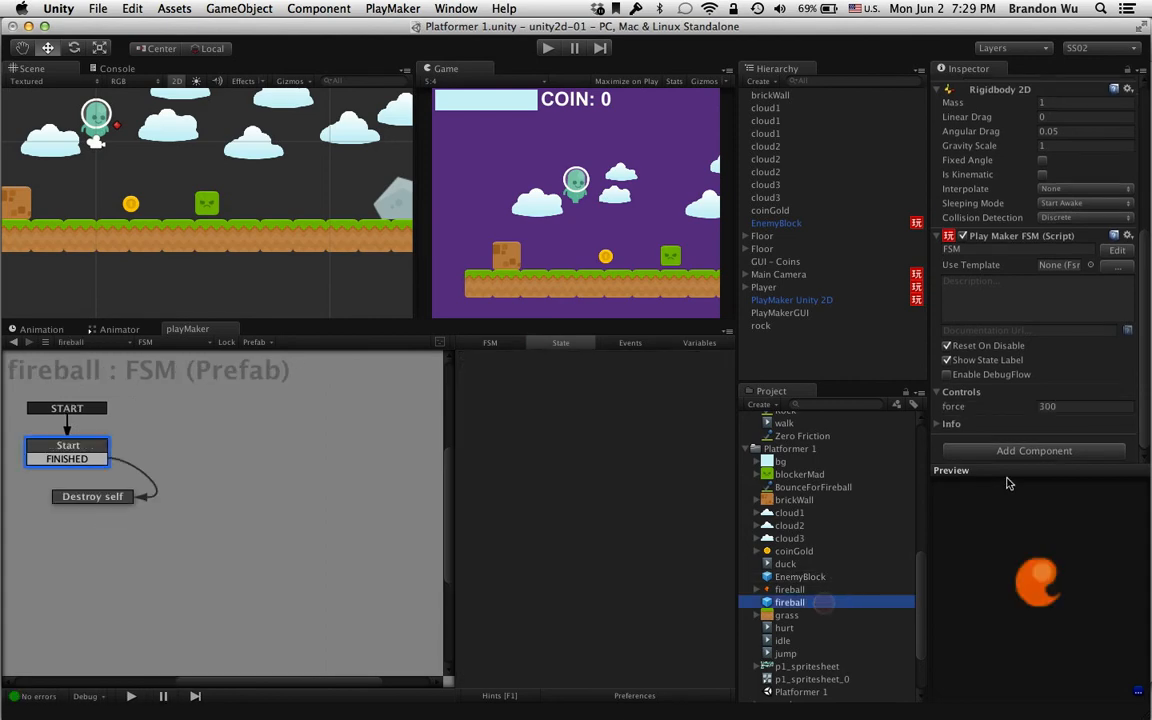
pyautogui.scroll(5, 1000, 170)
pyautogui.click(1003, 99)
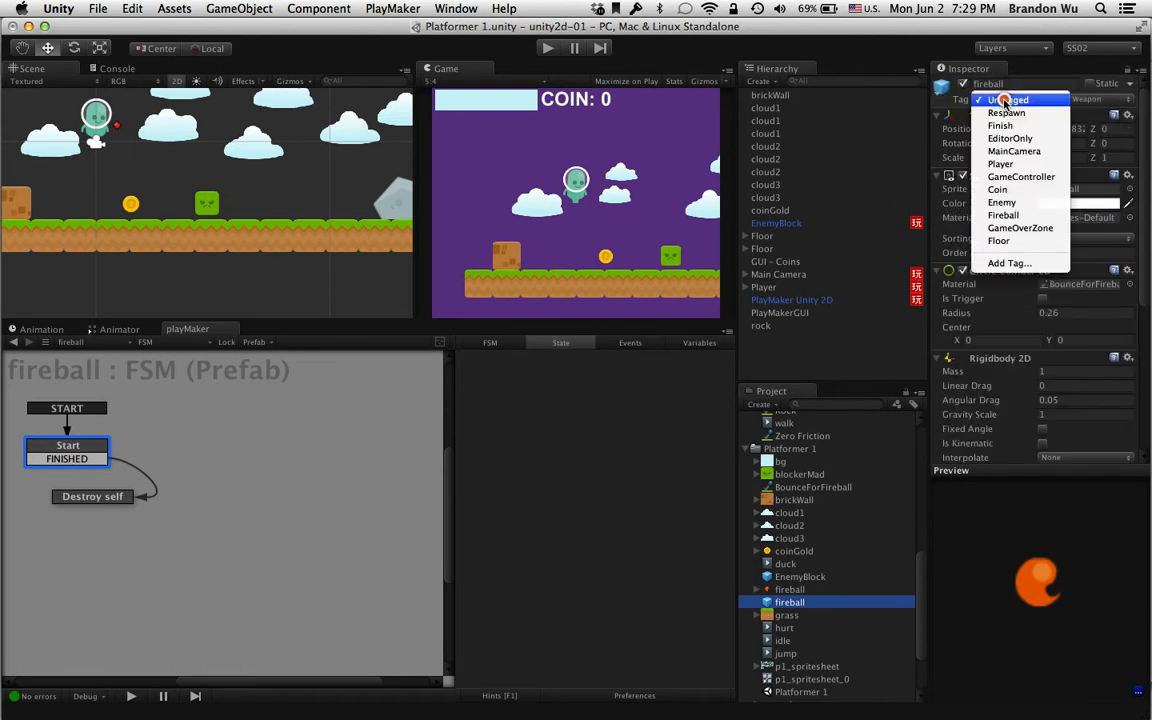
pyautogui.click(1003, 215)
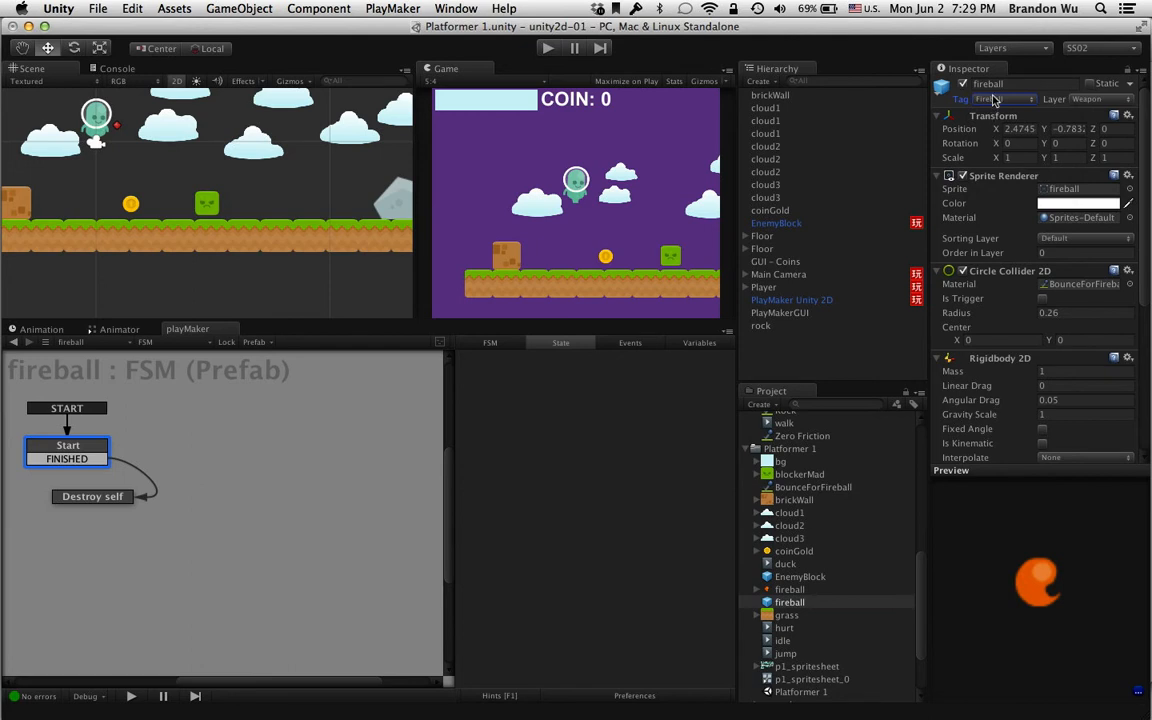
pyautogui.click(977, 103)
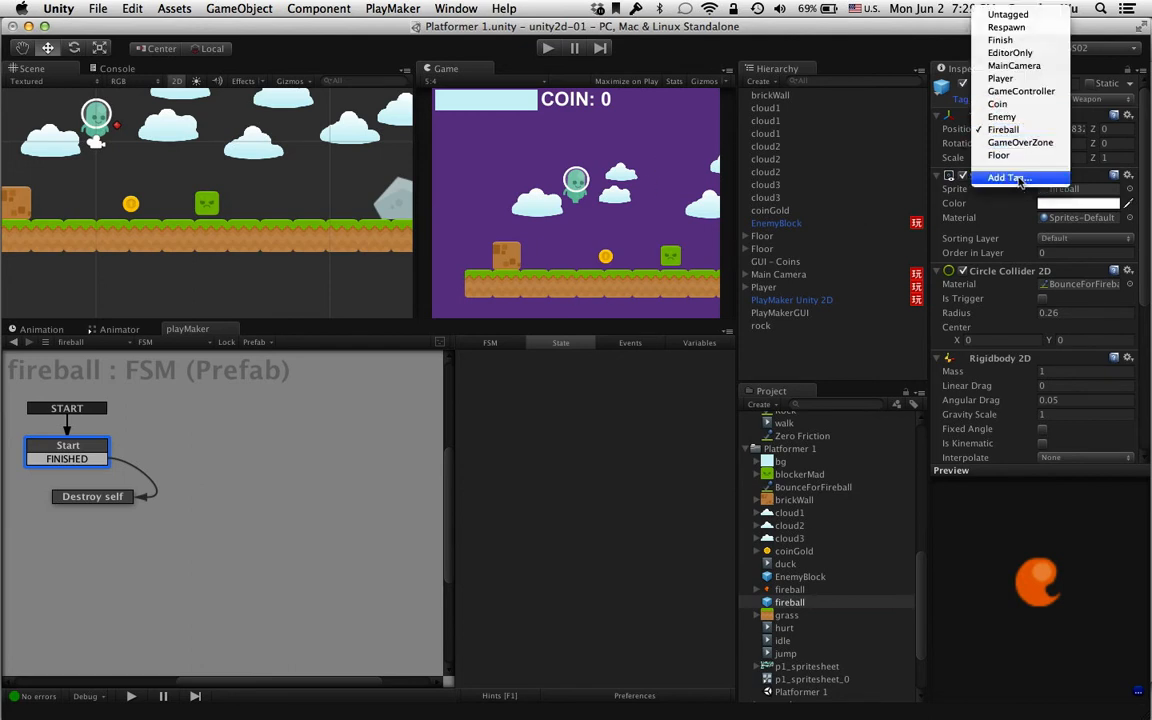
pyautogui.click(840, 602)
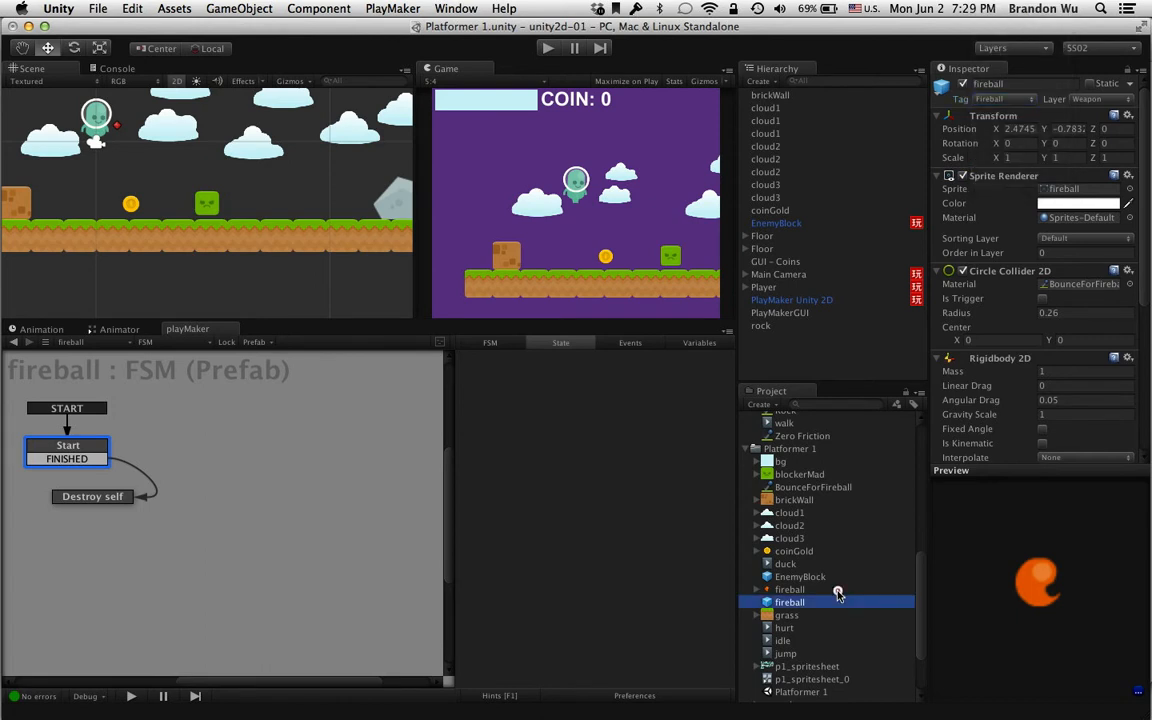
pyautogui.click(838, 590)
pyautogui.click(811, 604)
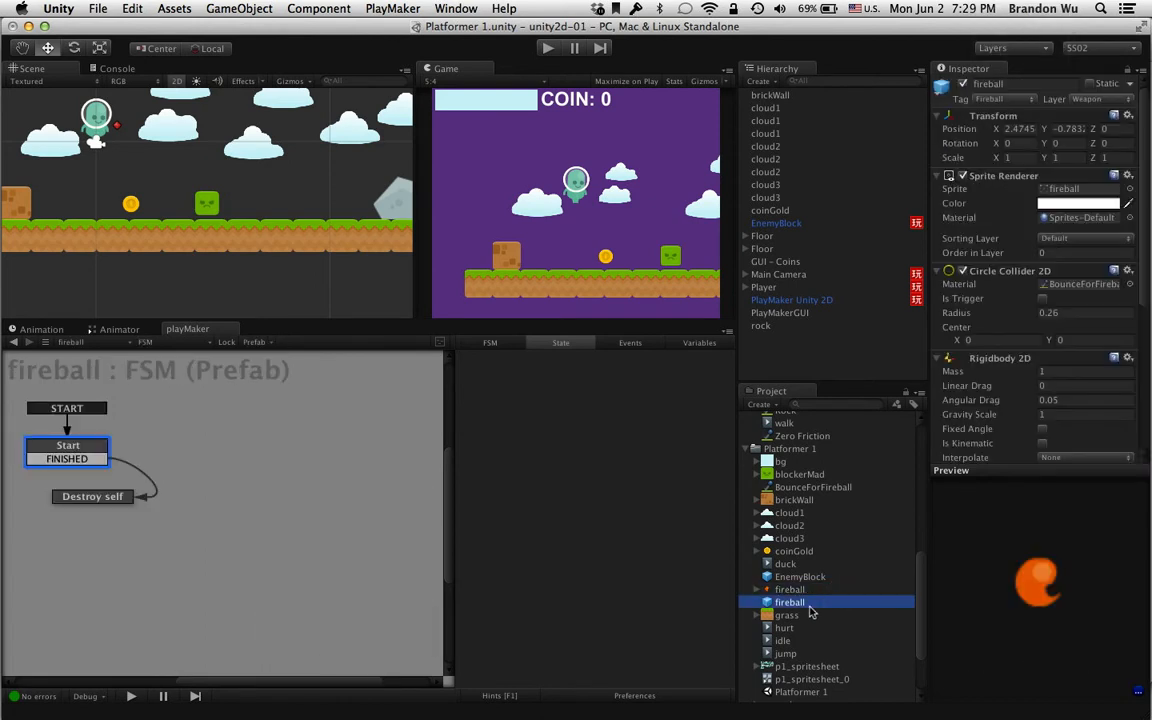
pyautogui.click(995, 99)
pyautogui.click(1020, 137)
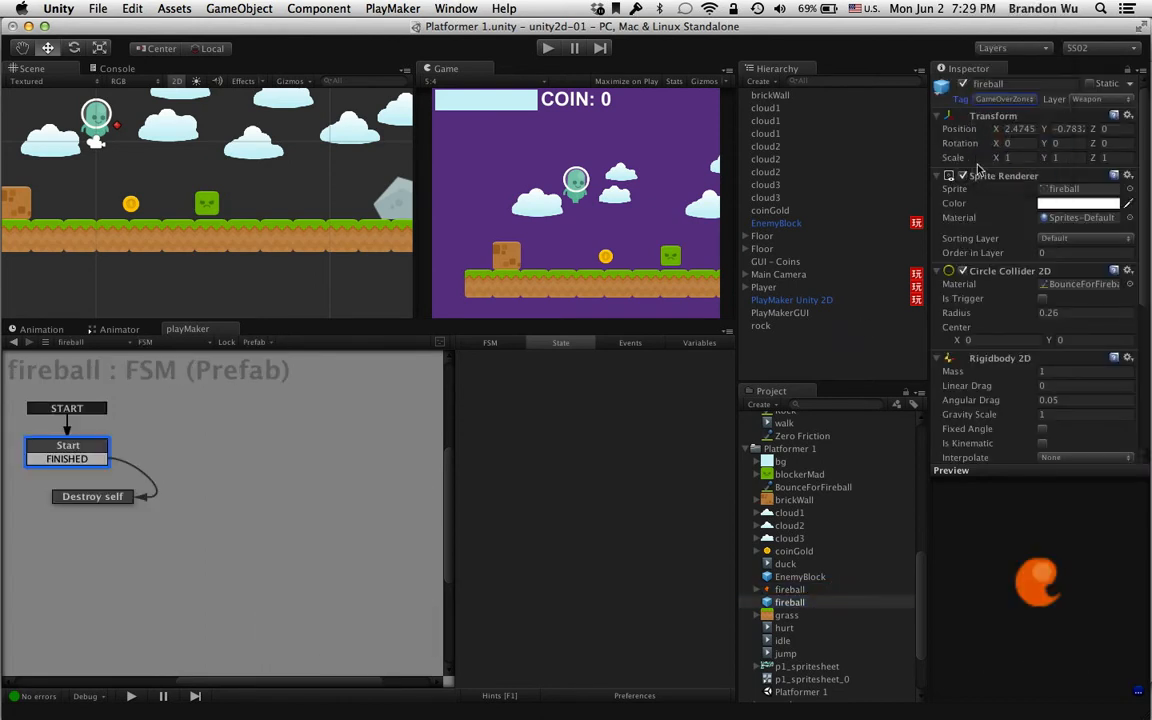
pyautogui.click(998, 99)
pyautogui.click(1003, 126)
# - Return to the EnemyBlock prefab and add a custom event named Destroy to its FSM
pyautogui.click(823, 579)
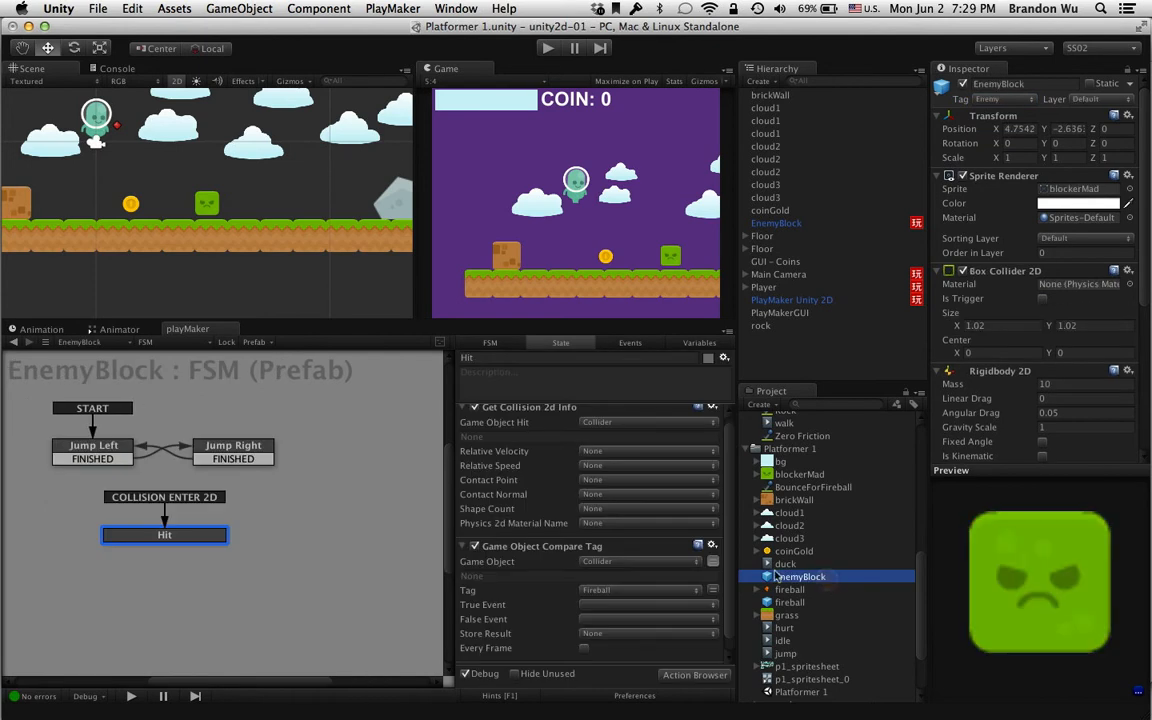
pyautogui.scroll(-1, 545, 635)
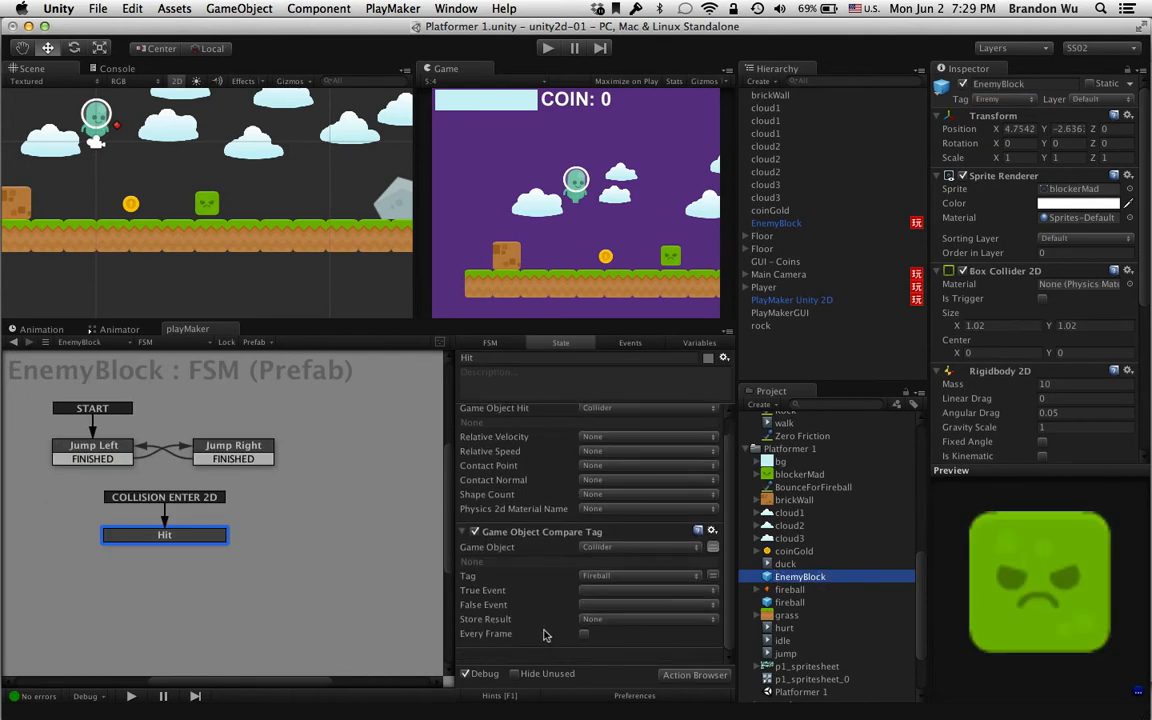
pyautogui.click(605, 592)
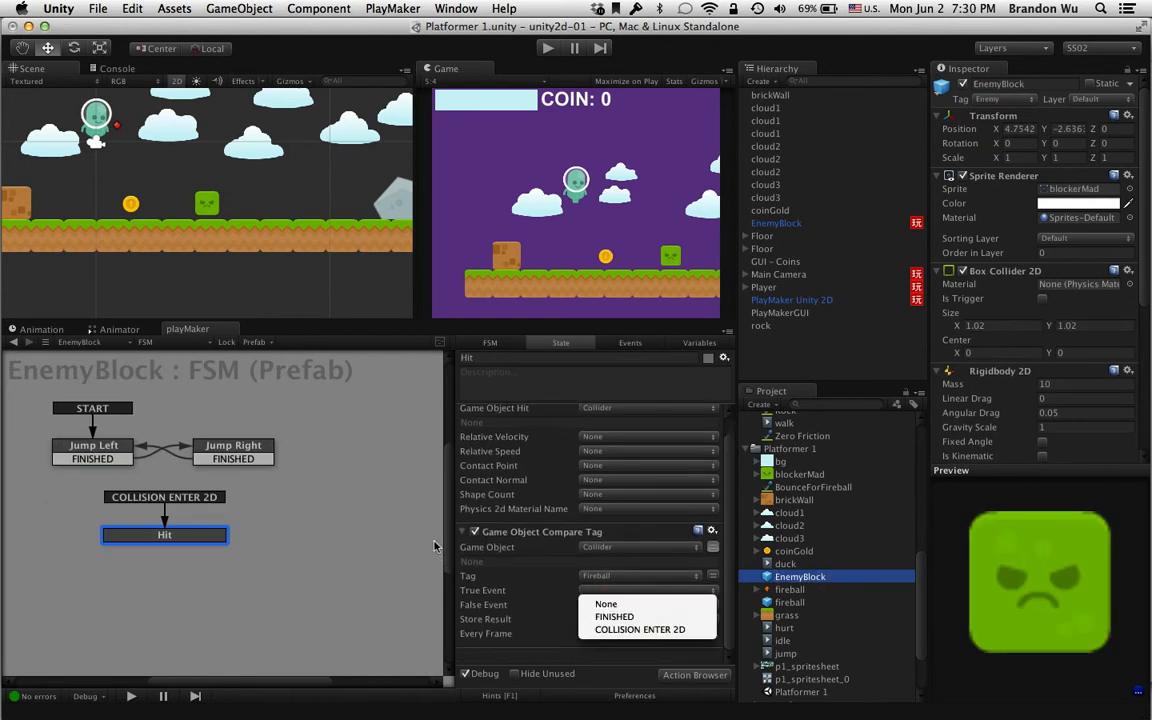
pyautogui.click(608, 350)
pyautogui.click(620, 343)
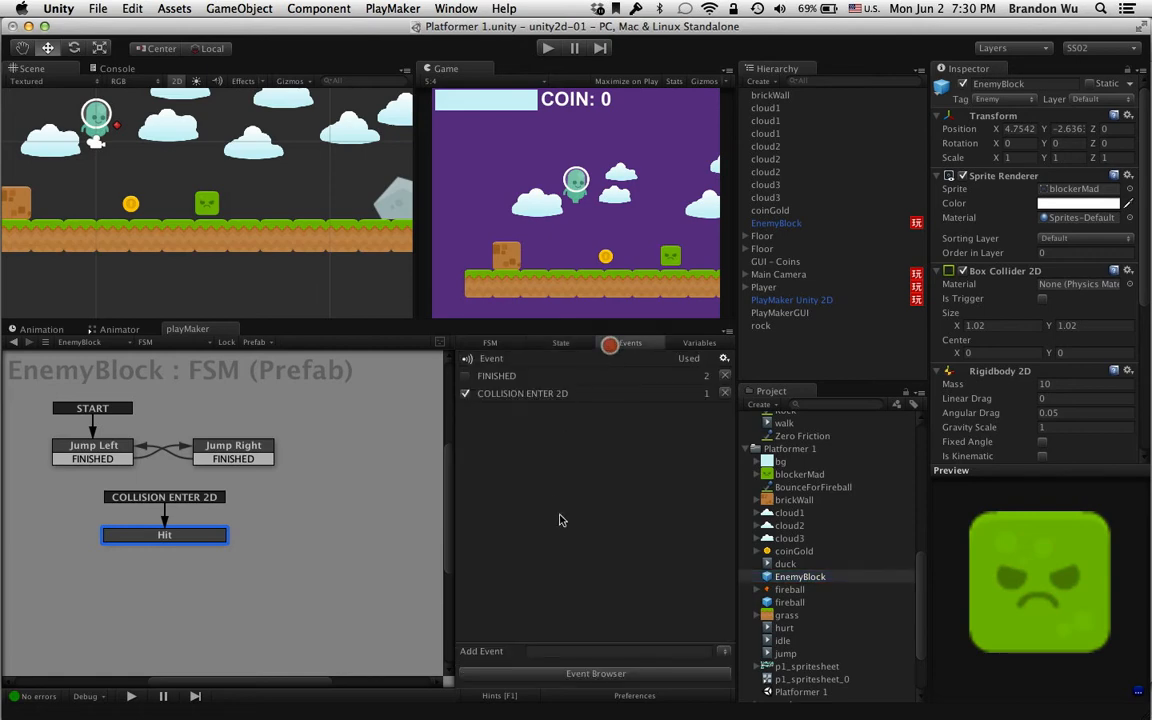
pyautogui.click(574, 651)
pyautogui.write('Destroy')
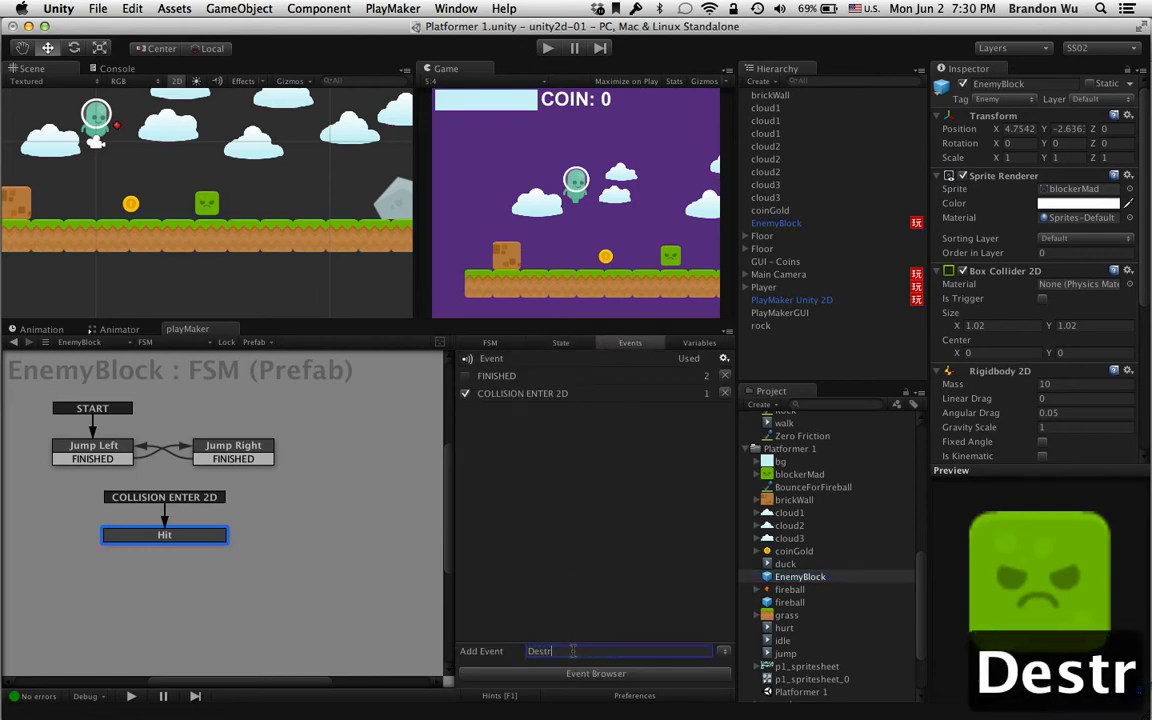
pyautogui.press('Return')
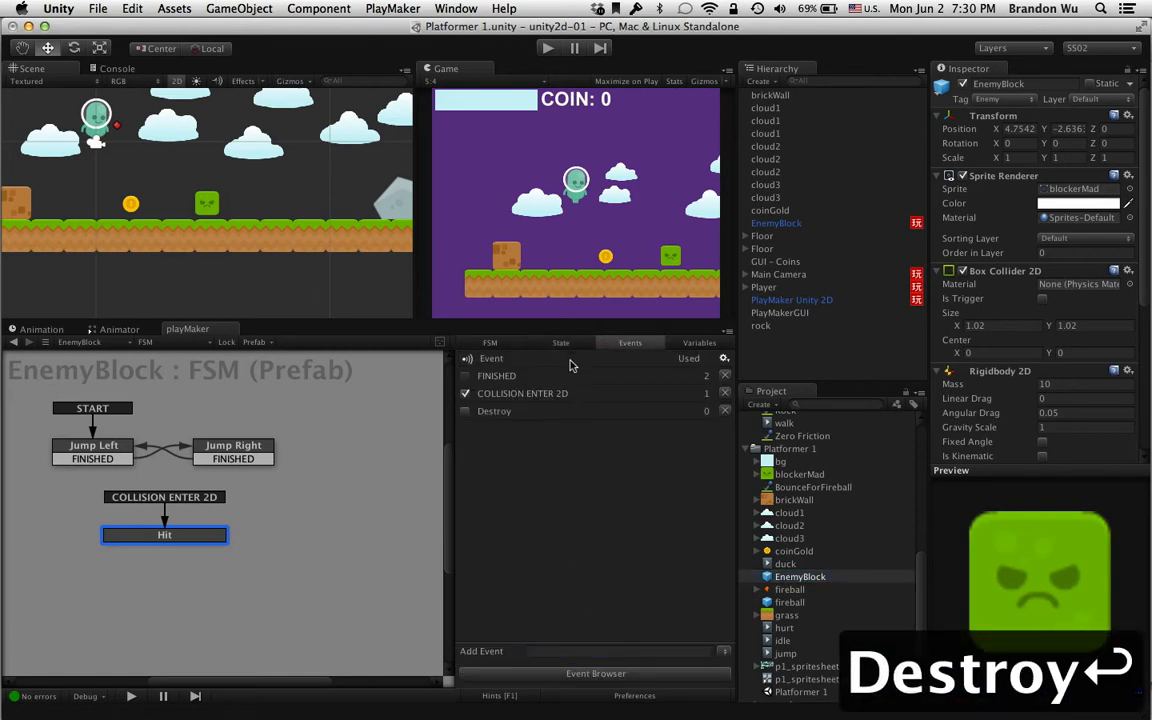
# - Set the Game Object Compare Tag action's True Event to Destroy and add a Destroy transition to the Hit state
pyautogui.click(569, 345)
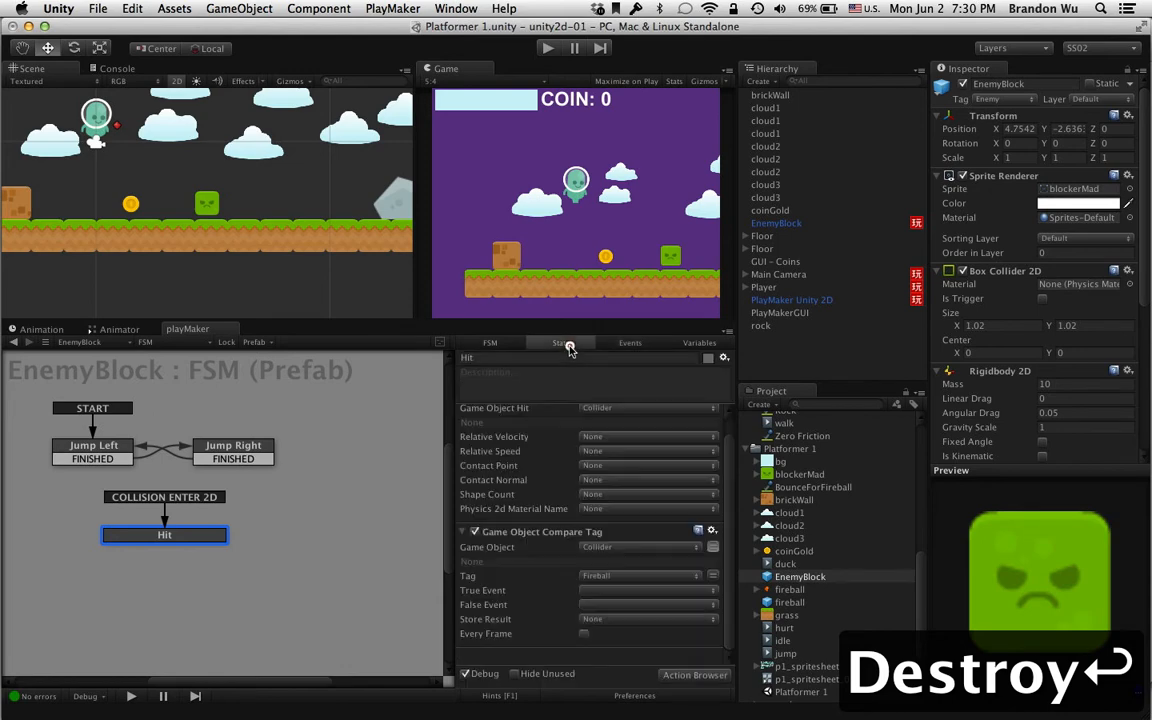
pyautogui.click(619, 591)
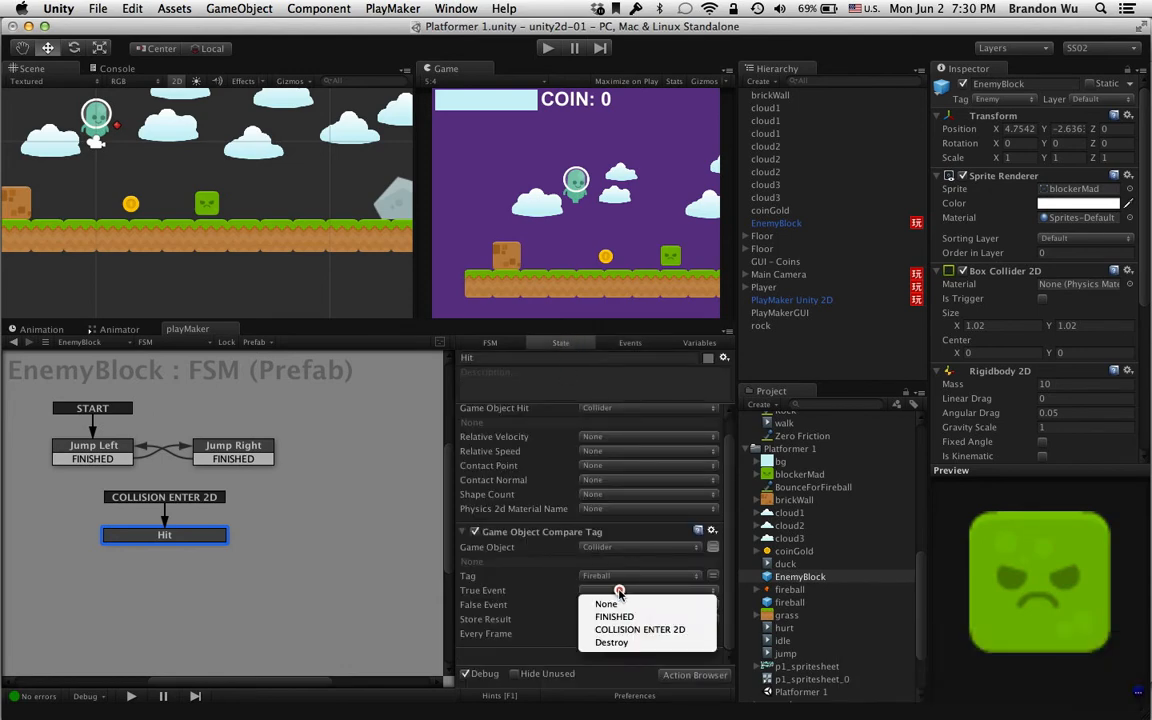
pyautogui.click(620, 641)
pyautogui.scroll(-1, 556, 626)
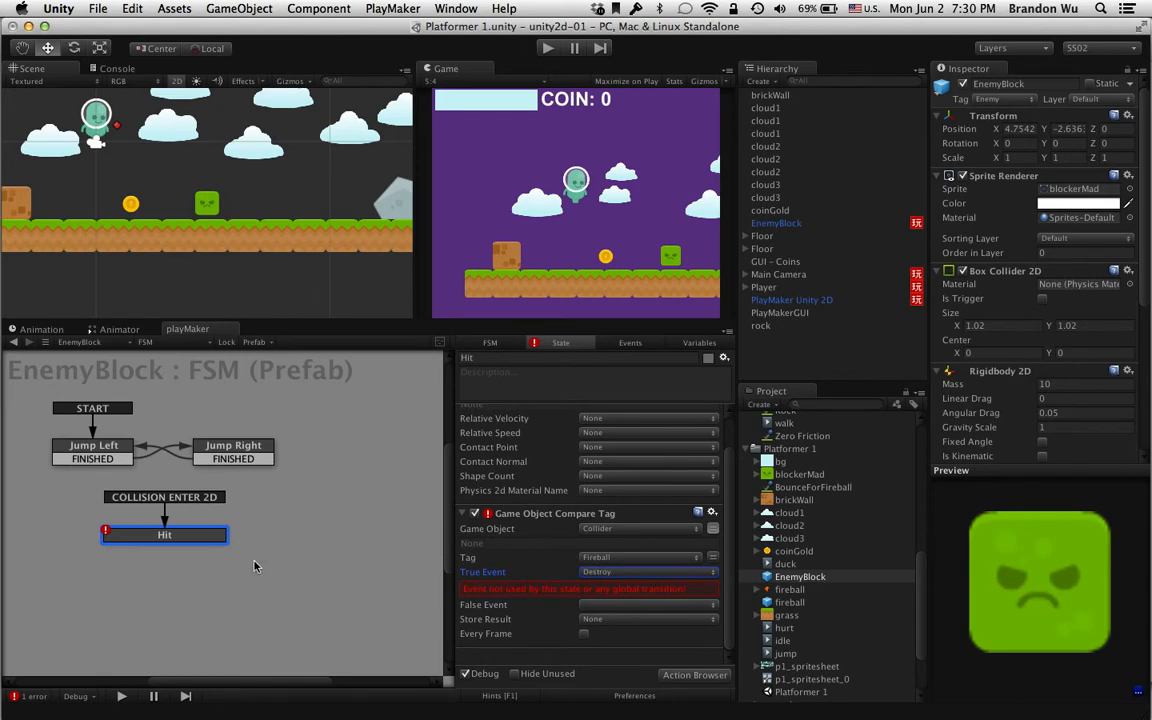
pyautogui.rightClick(218, 535)
pyautogui.moveTo(300, 541)
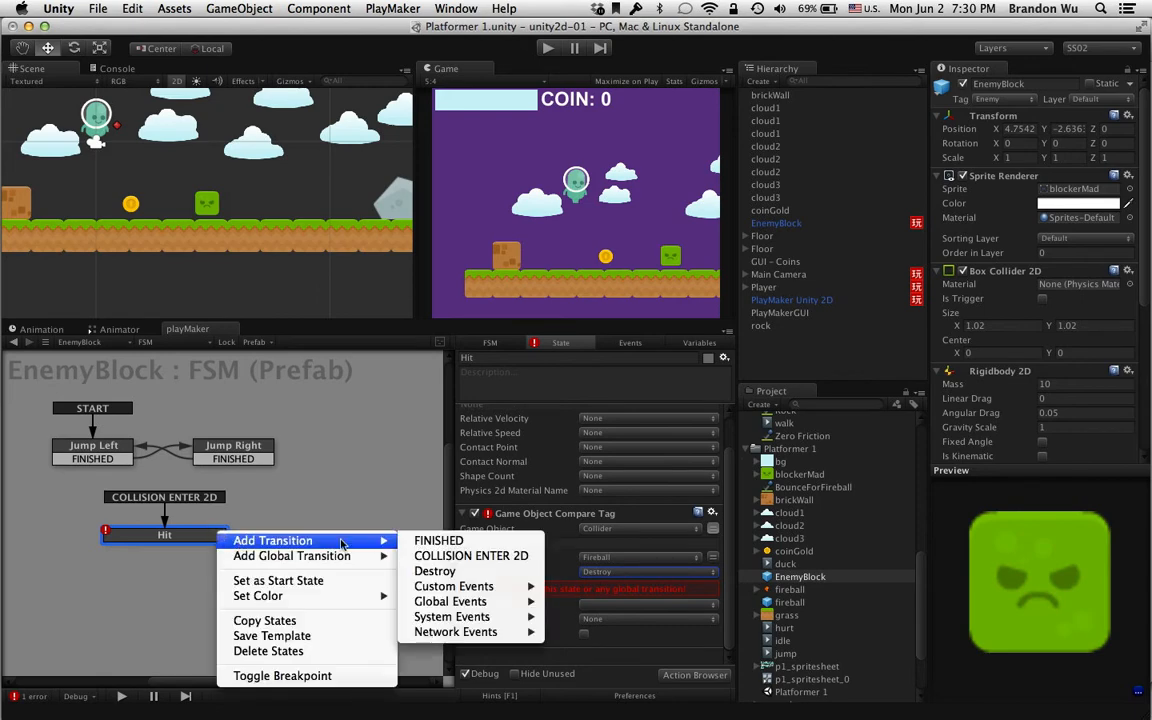
pyautogui.click(416, 574)
# - Create a state named Destroy self below Hit and link Hit's Destroy transition to it
pyautogui.keyDown('super'); pyautogui.click(178, 598); pyautogui.keyUp('super')
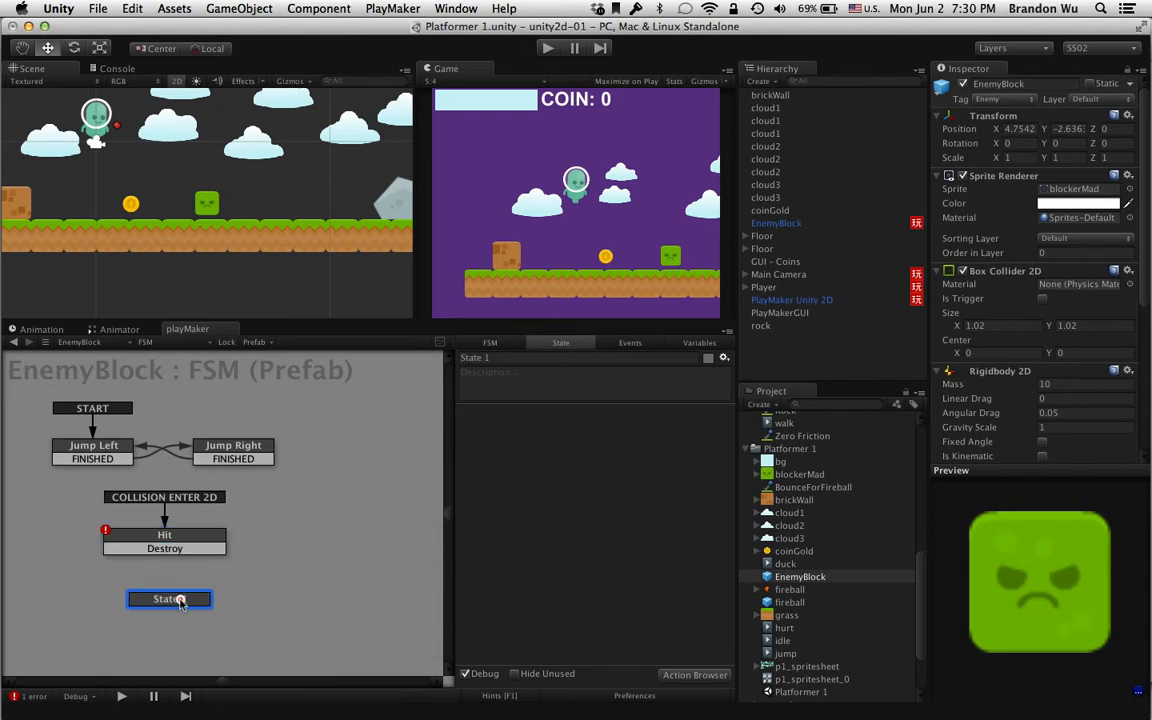
pyautogui.click(499, 358)
pyautogui.write('Destro')
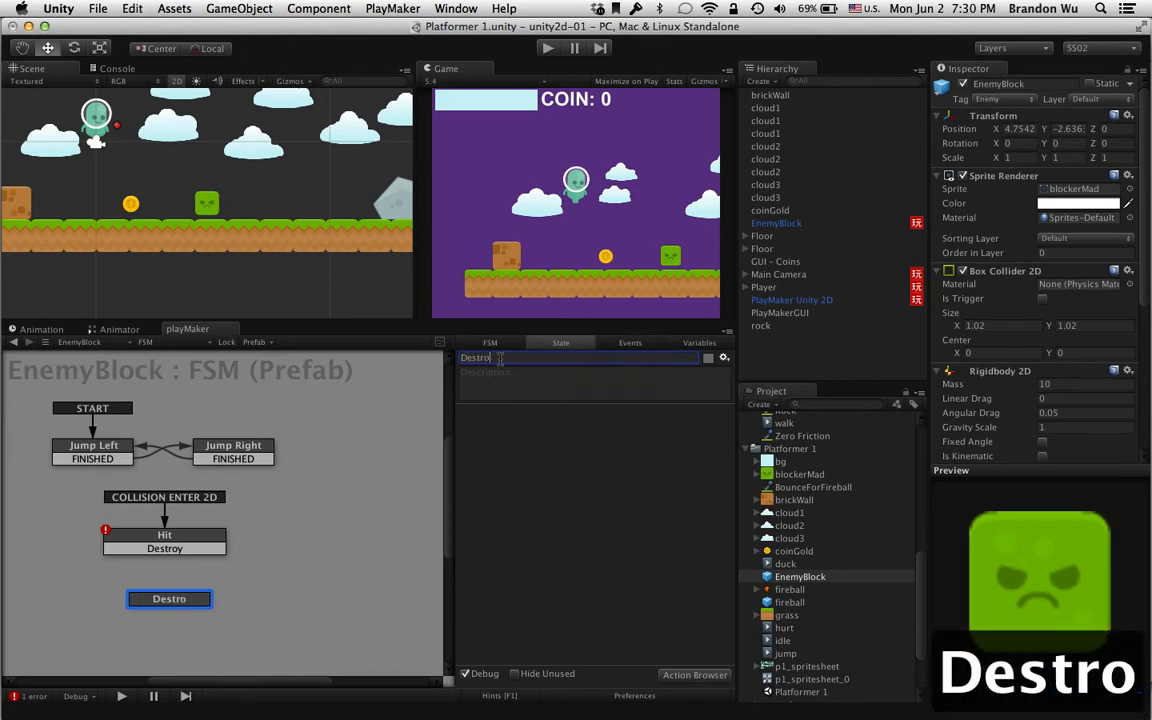
pyautogui.write('y self')
pyautogui.press('Return')
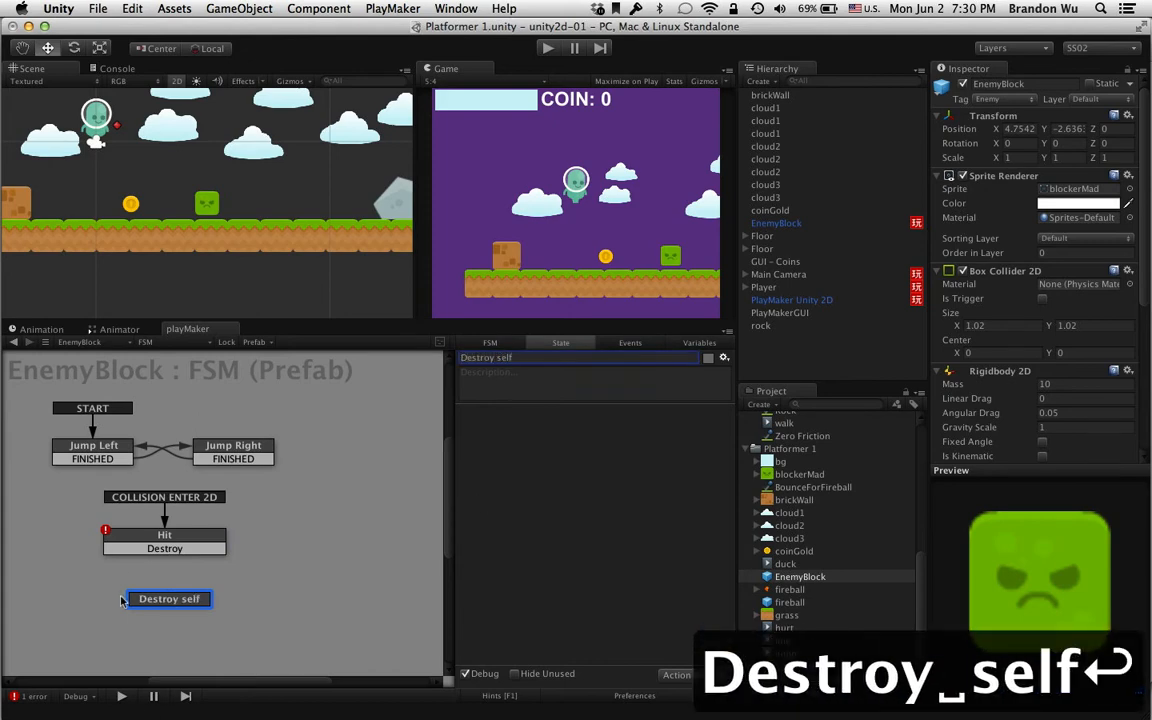
pyautogui.moveTo(155, 556); pyautogui.dragTo(162, 598)
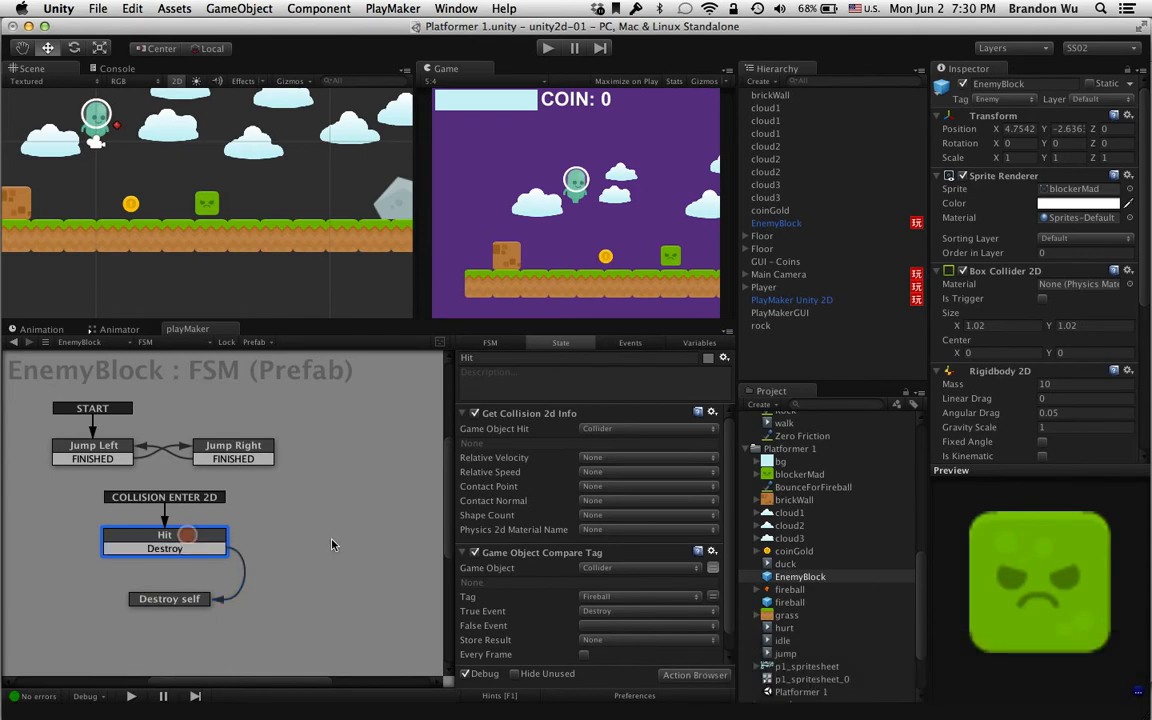
# - Browse the action categories, including StateMachine, for an action that returns the Hit state to the previously active state
pyautogui.scroll(-1, 491, 563)
pyautogui.click(694, 674)
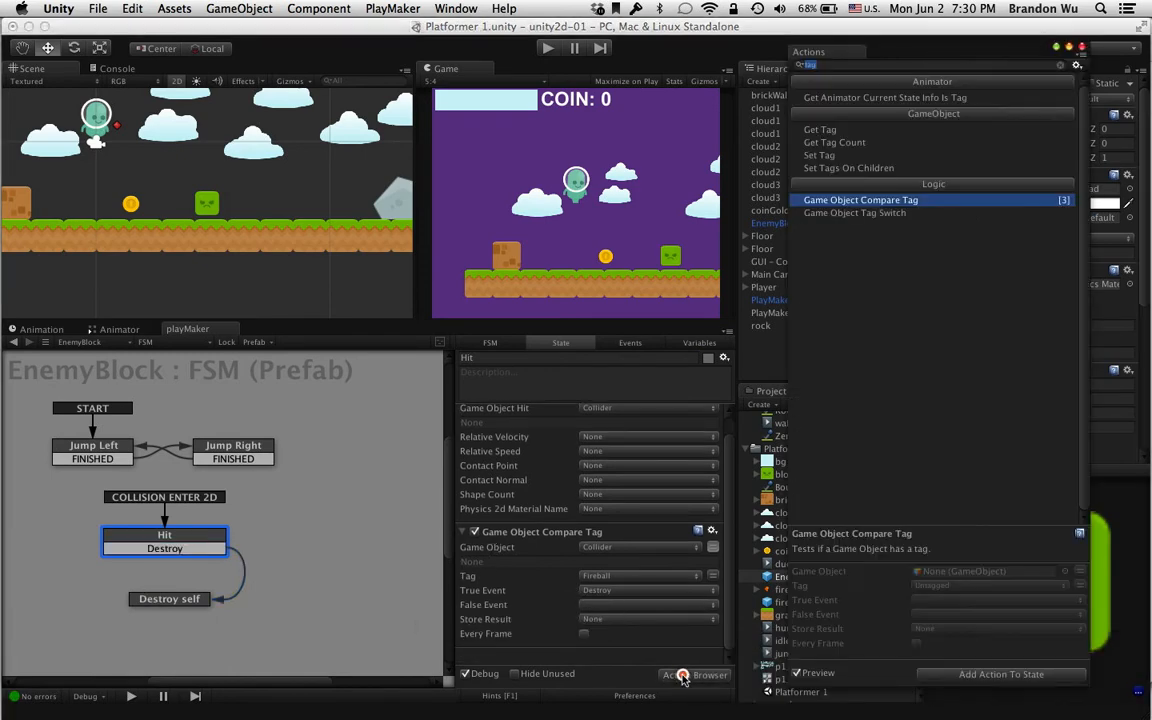
pyautogui.click(1062, 67)
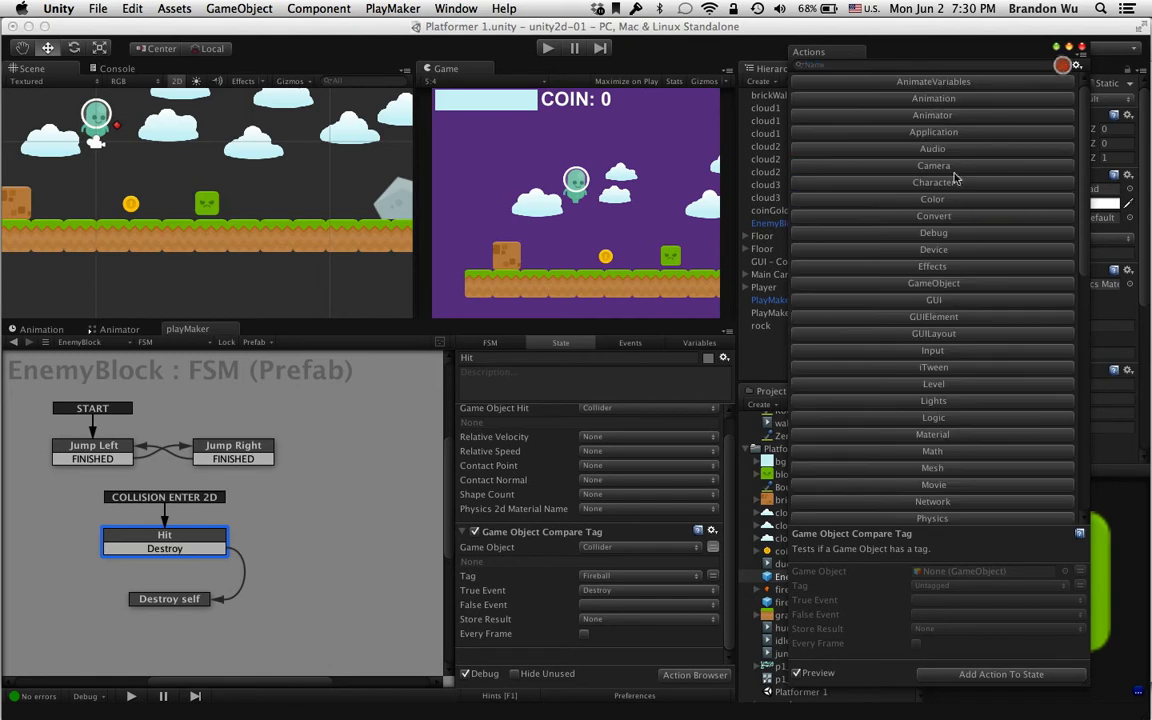
pyautogui.scroll(-10, 949, 201)
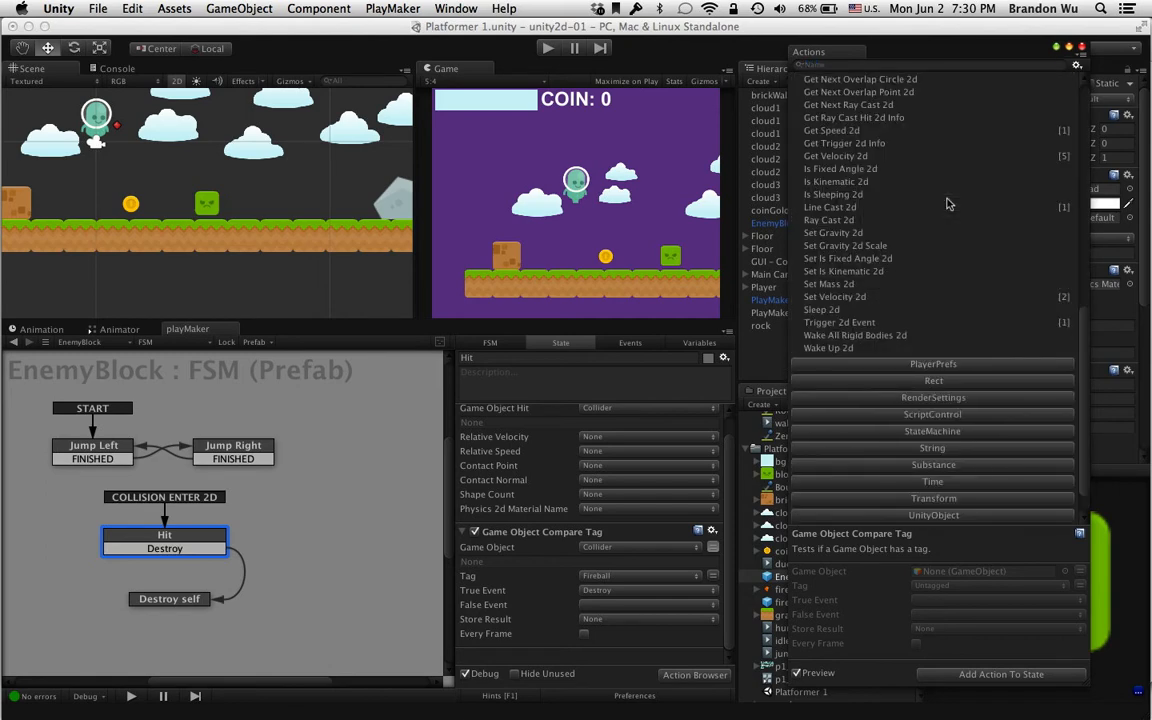
pyautogui.click(927, 431)
pyautogui.scroll(3, 926, 440)
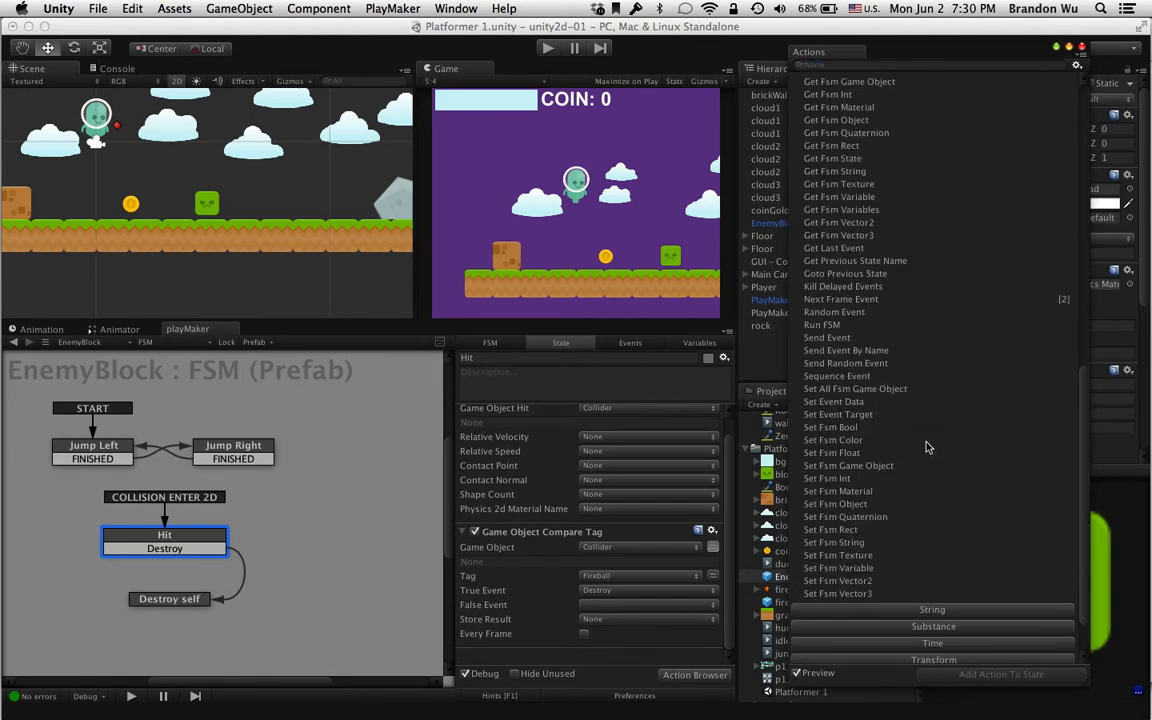
pyautogui.scroll(-1, 890, 343)
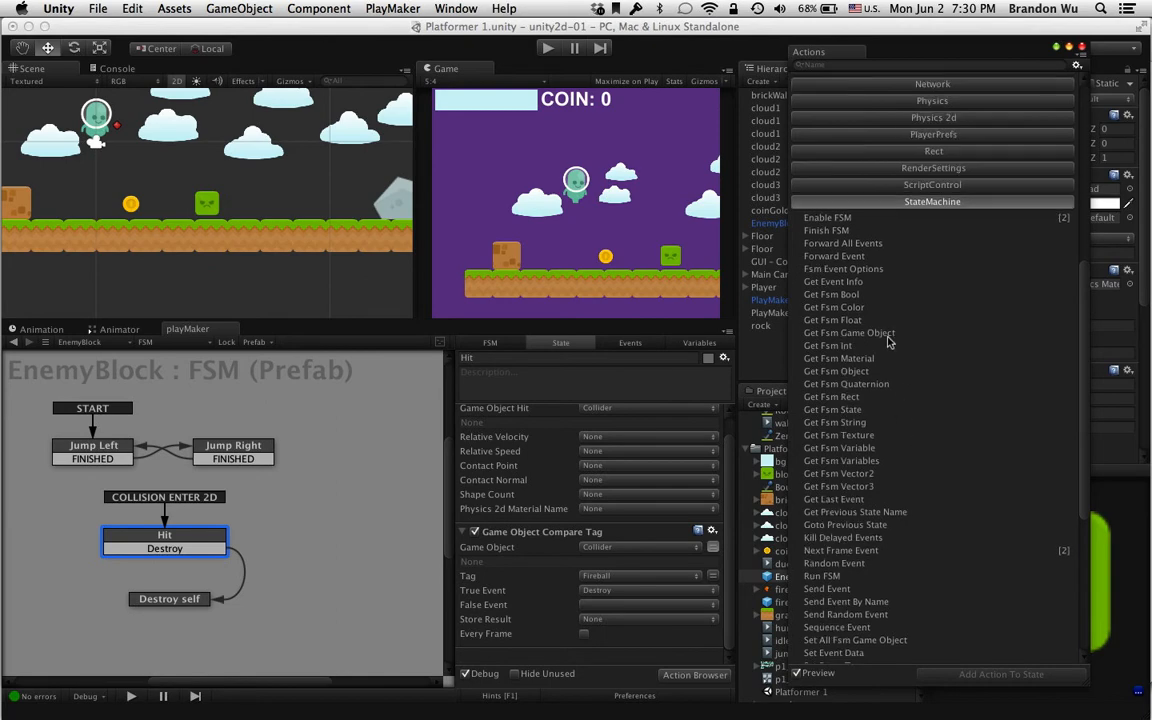
pyautogui.scroll(-2, 892, 400)
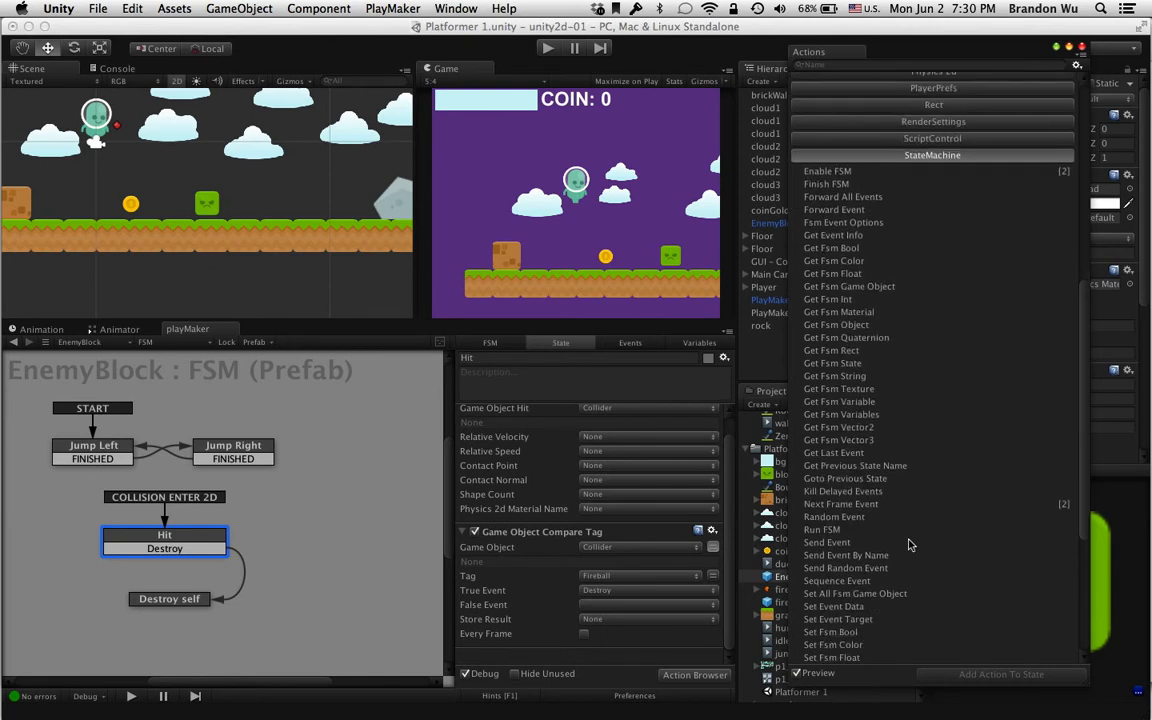
pyautogui.scroll(-6, 910, 544)
pyautogui.scroll(10, 885, 441)
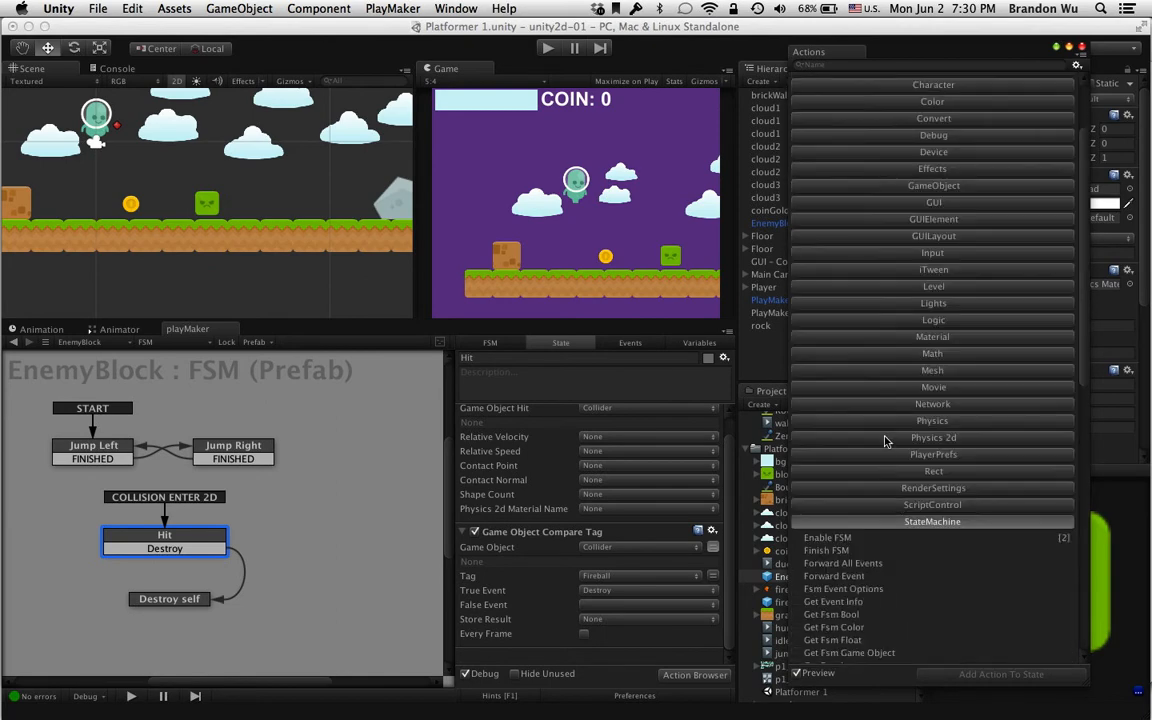
pyautogui.scroll(6, 885, 441)
# - Add a Goto Previous State action to the Hit state, placed below the Game Object Compare Tag action
pyautogui.click(879, 60)
pyautogui.write('retur')
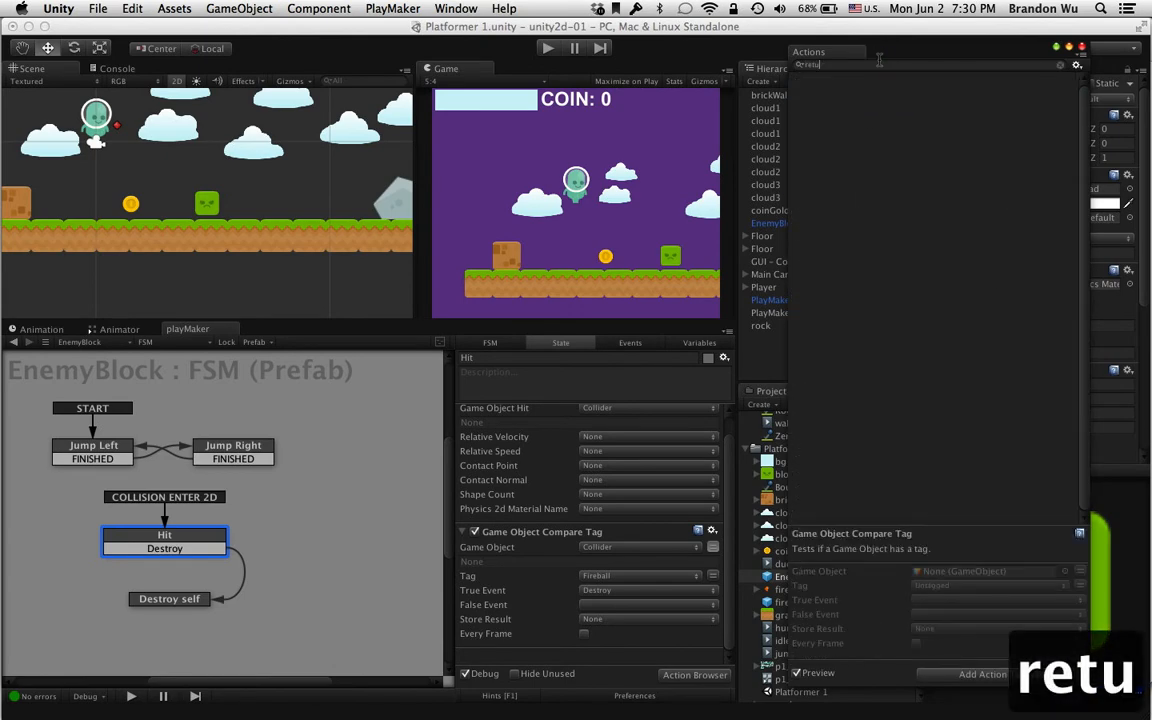
pyautogui.press('BackSpace')
pyautogui.press('BackSpace')
pyautogui.press('BackSpace')
pyautogui.press('BackSpace')
pyautogui.press('BackSpace')
pyautogui.write('goto')
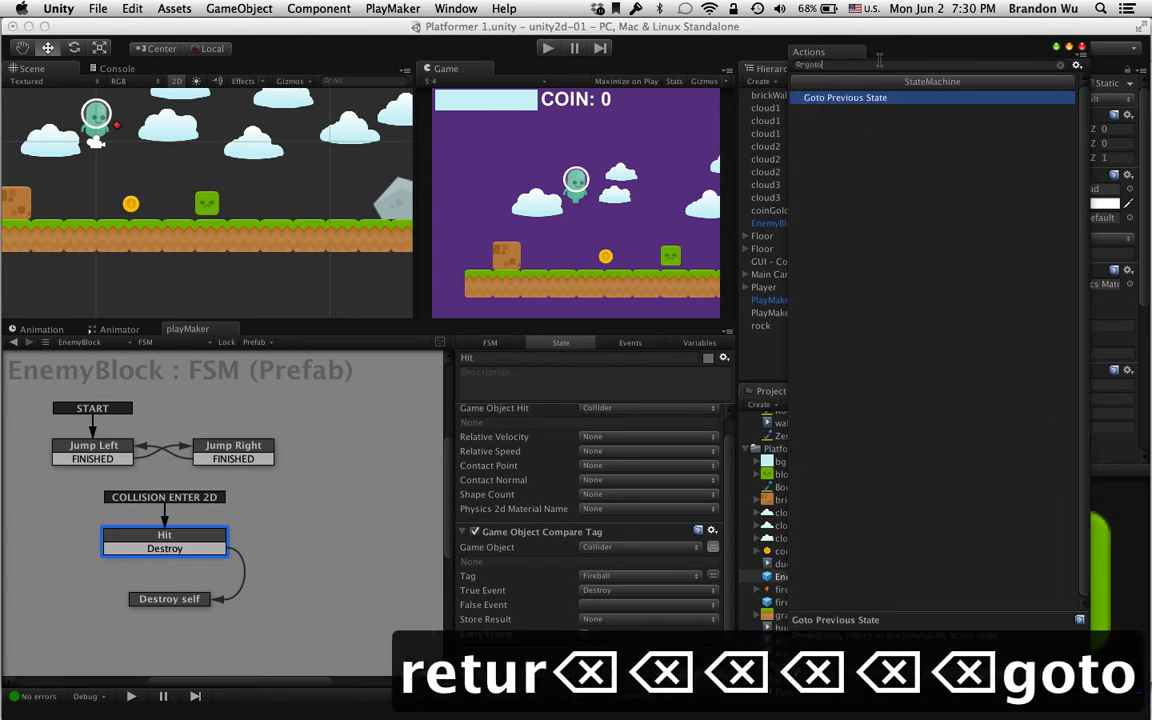
pyautogui.moveTo(862, 108); pyautogui.dragTo(568, 645)
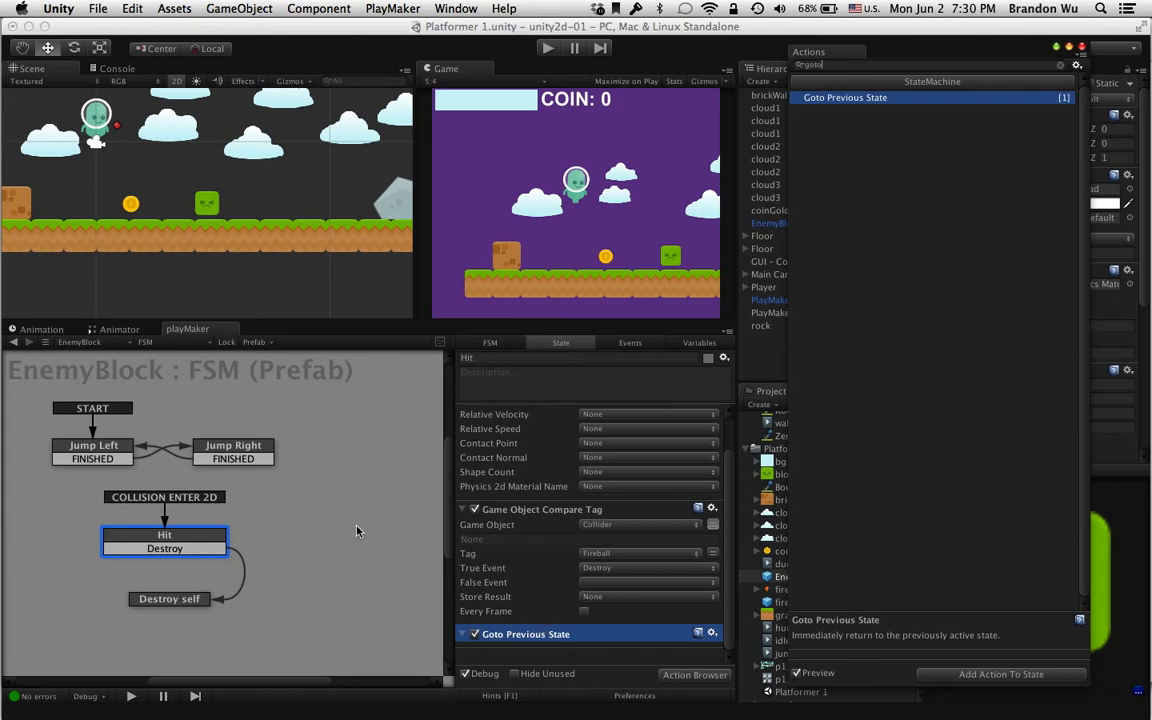
# - Review the actions of the Jump Right and Hit states, collapsing Game Object Compare Tag and Get Collision 2d Info
pyautogui.click(265, 447)
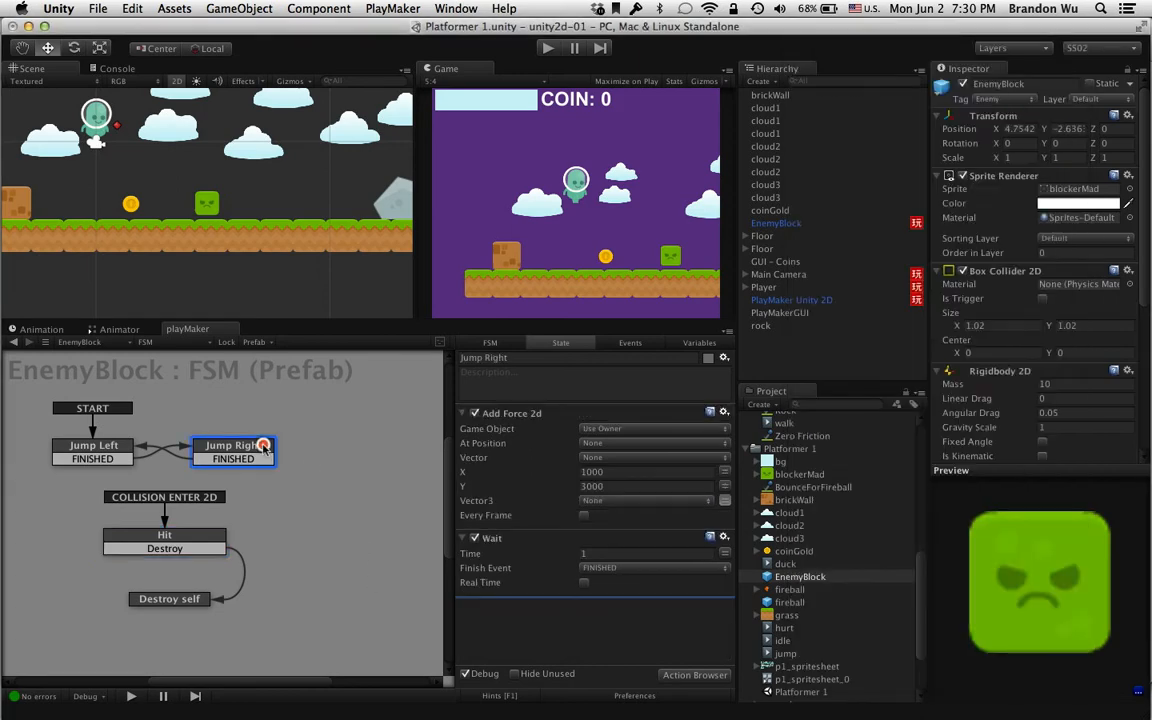
pyautogui.click(207, 537)
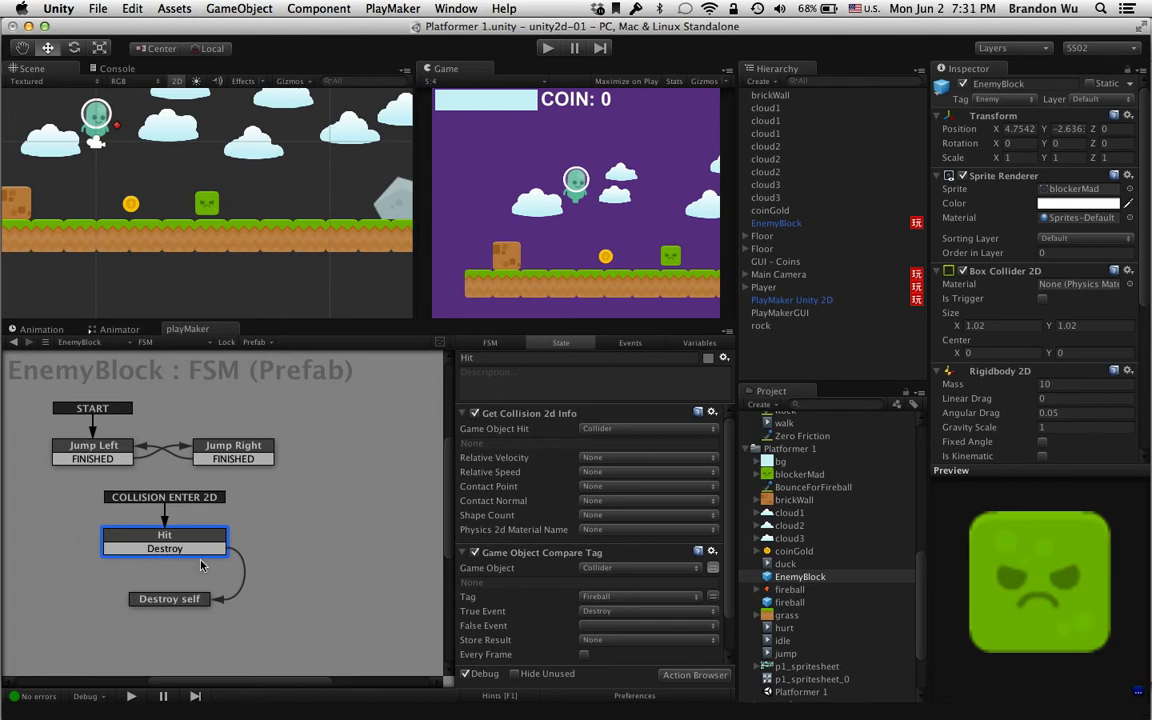
pyautogui.scroll(-2, 548, 591)
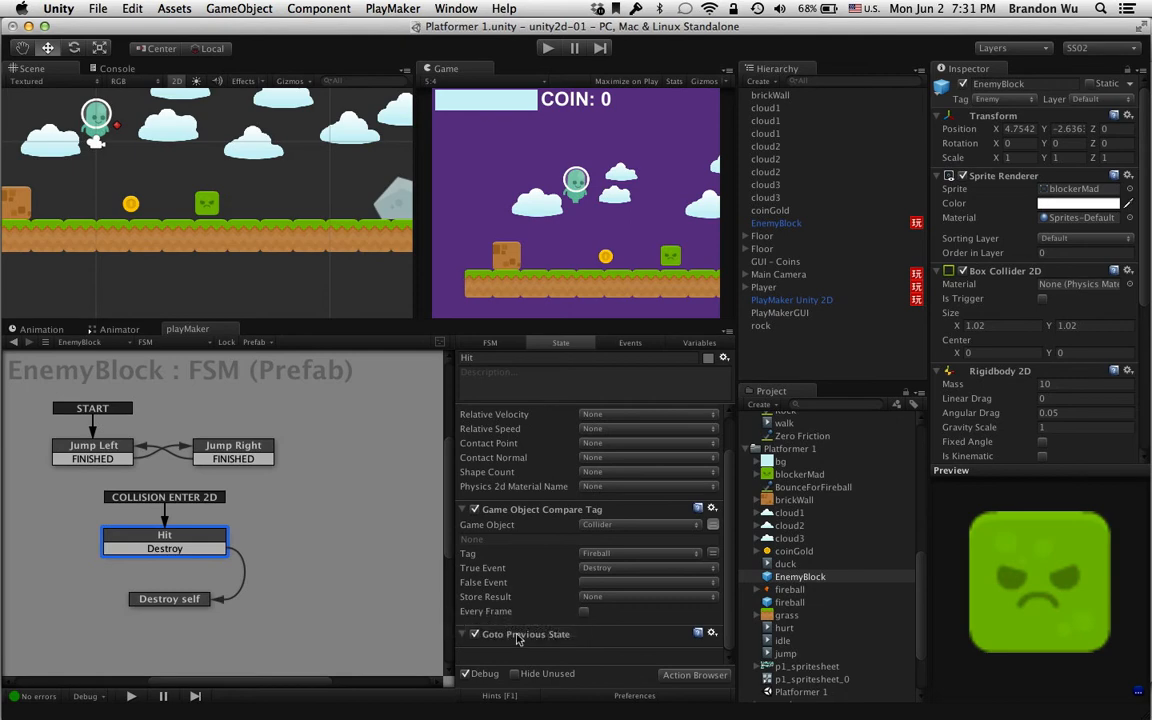
pyautogui.click(466, 509)
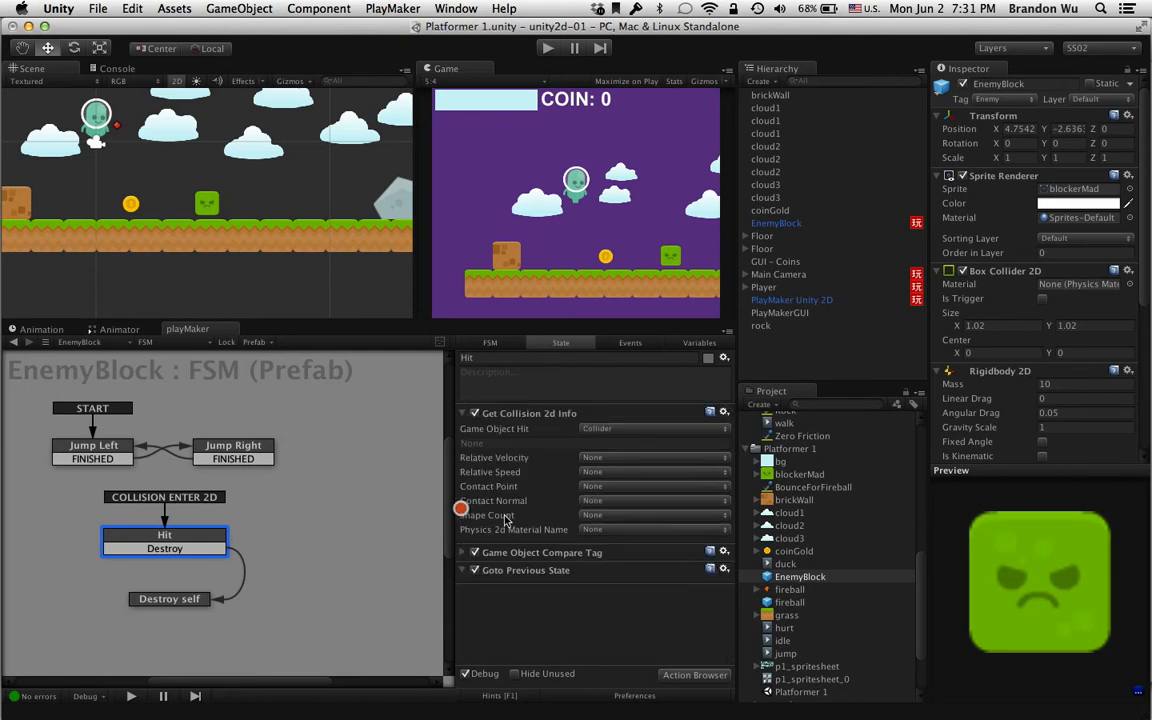
pyautogui.click(465, 413)
# - Inspect the EnemyBlock instance and its surroundings in the scene
pyautogui.click(207, 203)
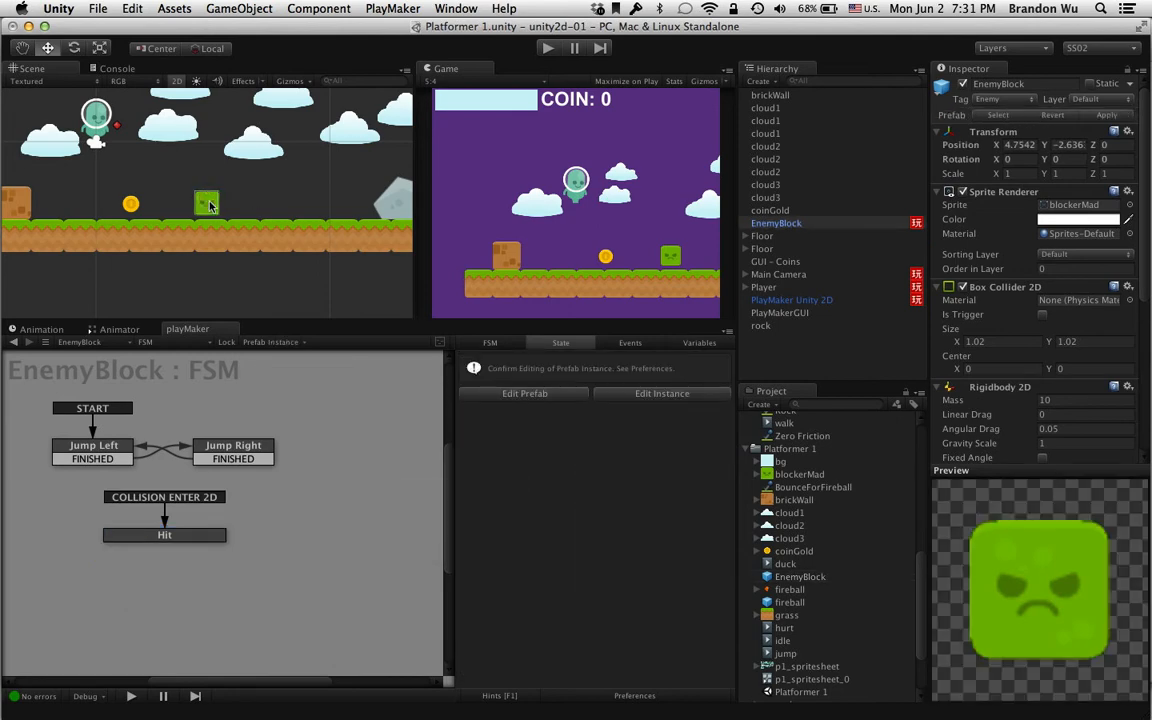
pyautogui.press('f')
pyautogui.scroll(3, 210, 207)
pyautogui.scroll(-6, 210, 207)
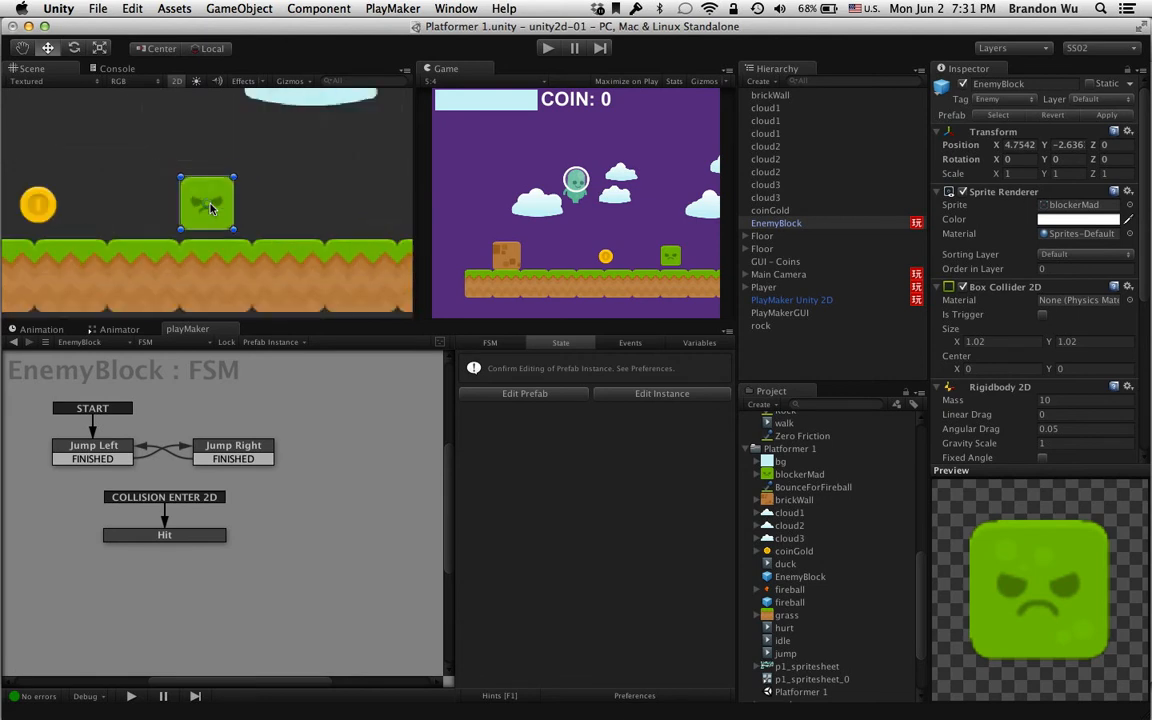
pyautogui.scroll(2, 210, 207)
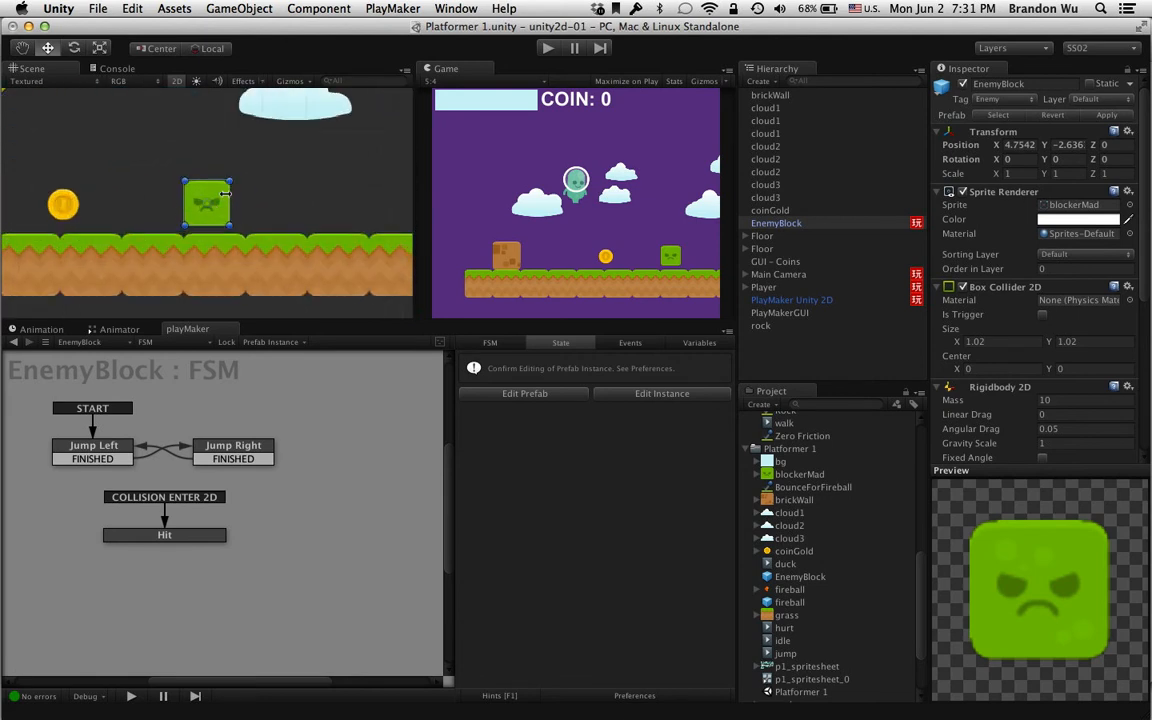
pyautogui.scroll(-5, 242, 182)
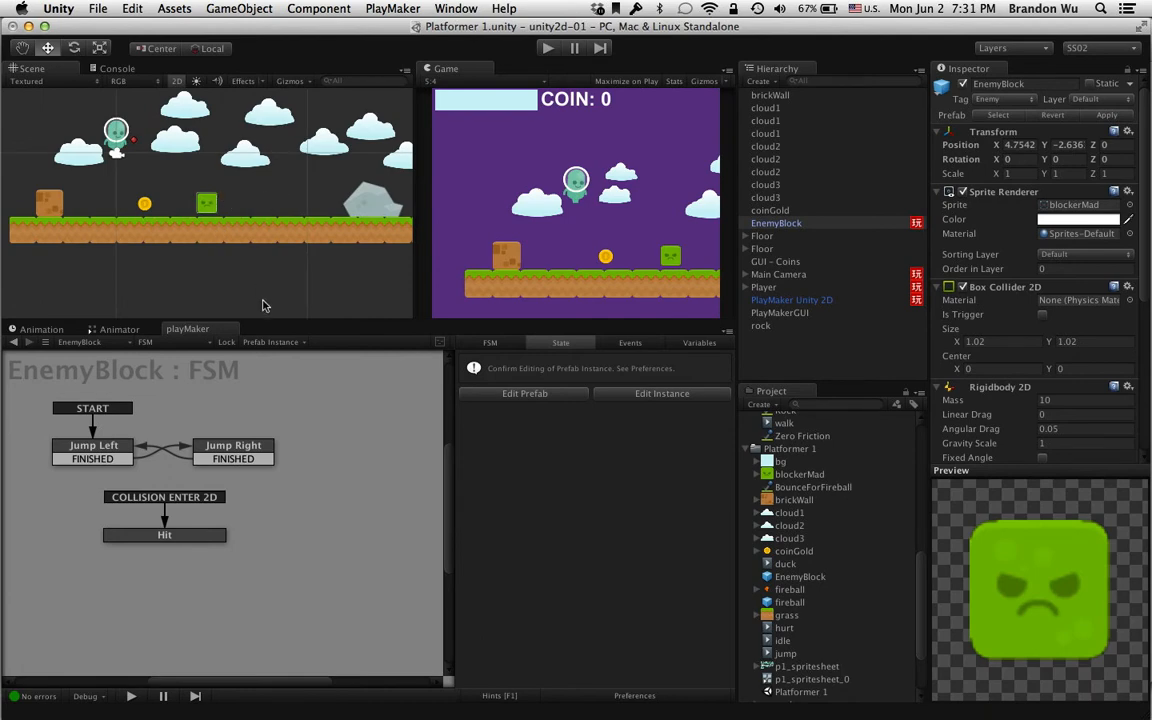
# - Return to the EnemyBlock prefab's Hit state and expand its Game Object Compare Tag action for review
pyautogui.click(205, 540)
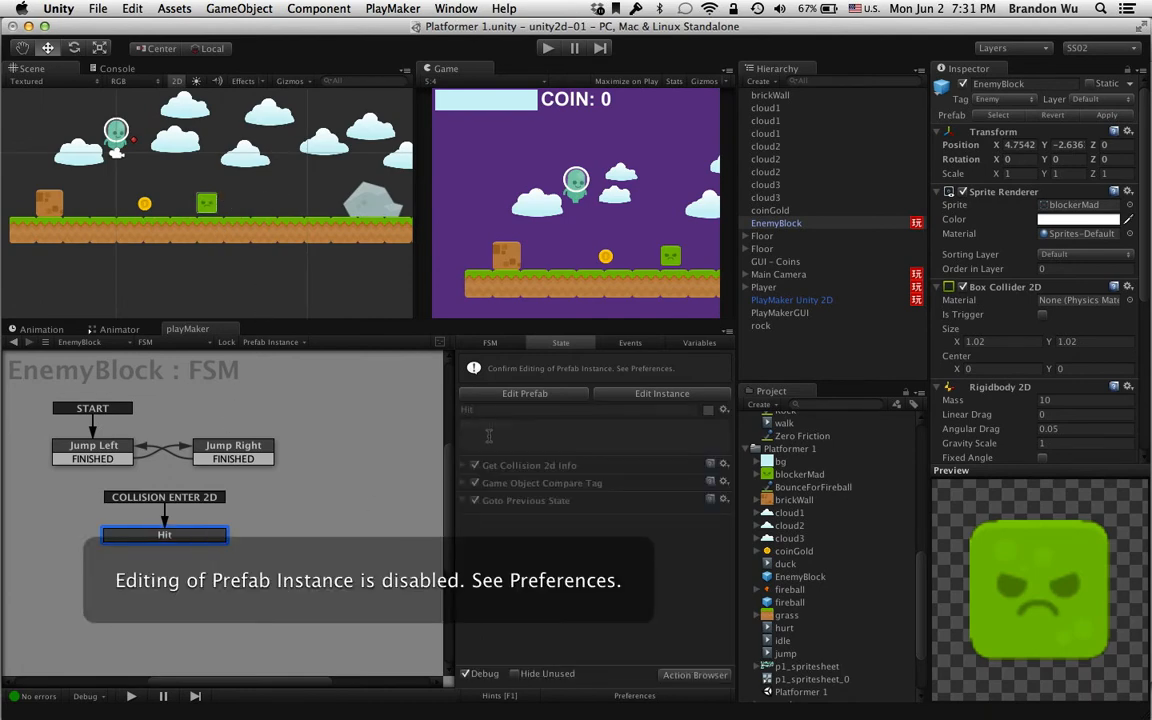
pyautogui.click(524, 393)
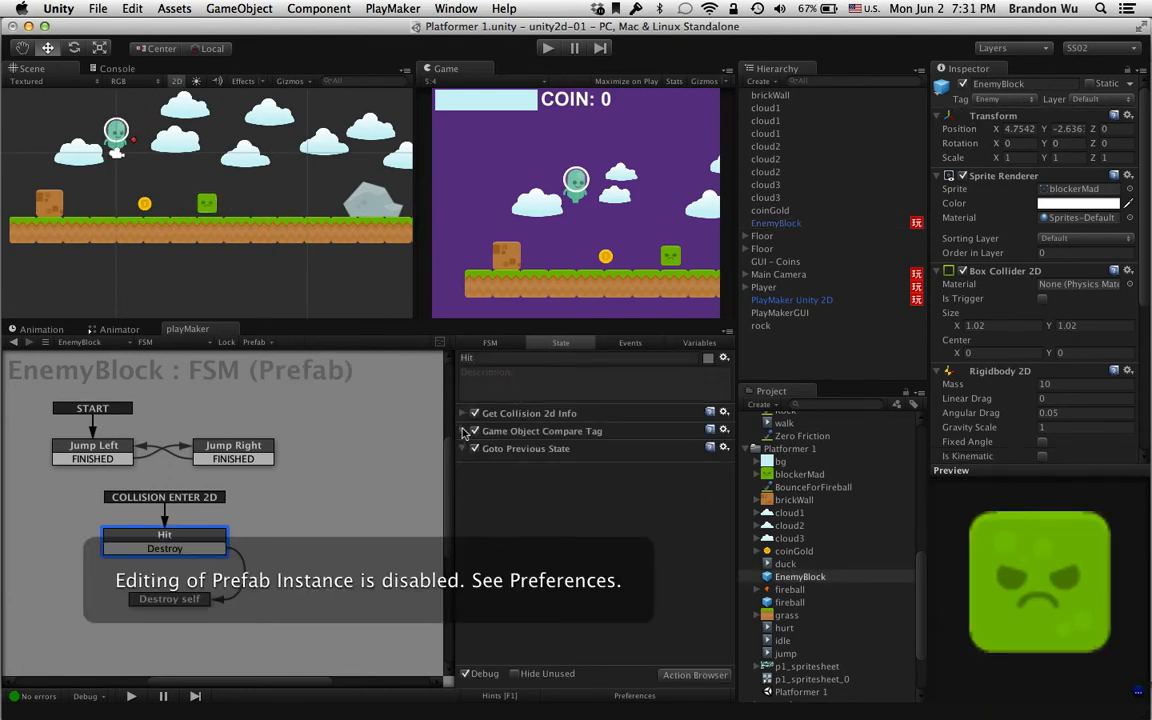
pyautogui.click(464, 431)
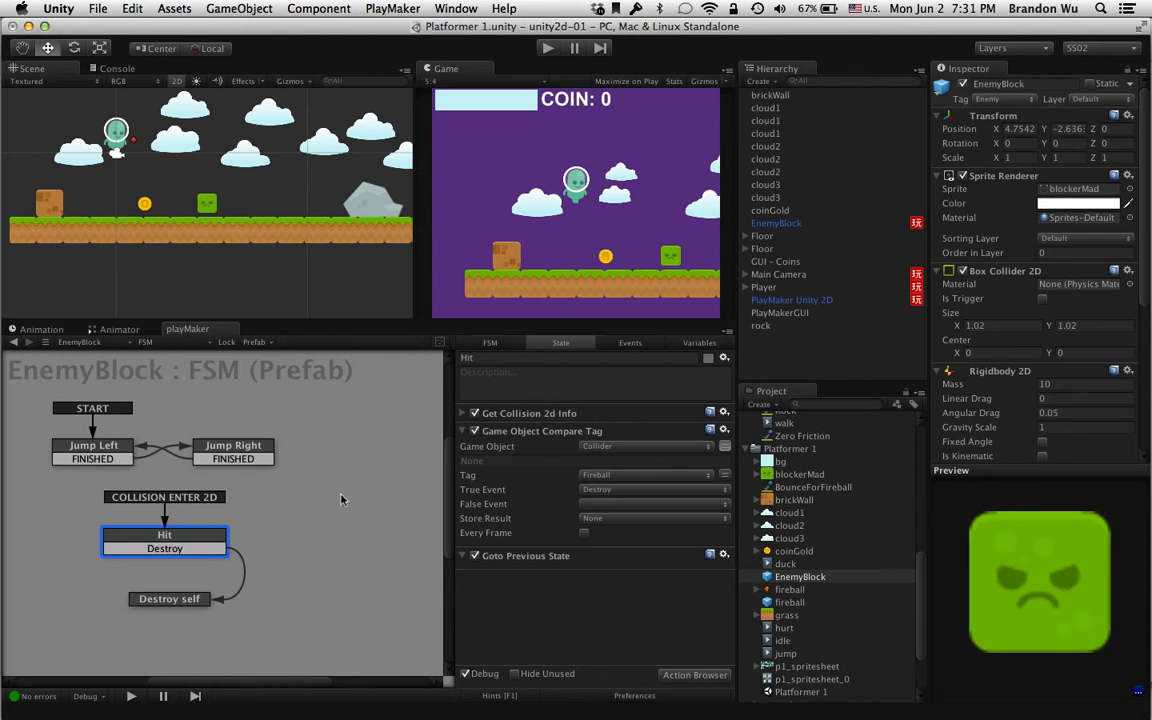
# - Add a Destroy Self action to the Destroy self state
pyautogui.click(141, 601)
pyautogui.click(695, 675)
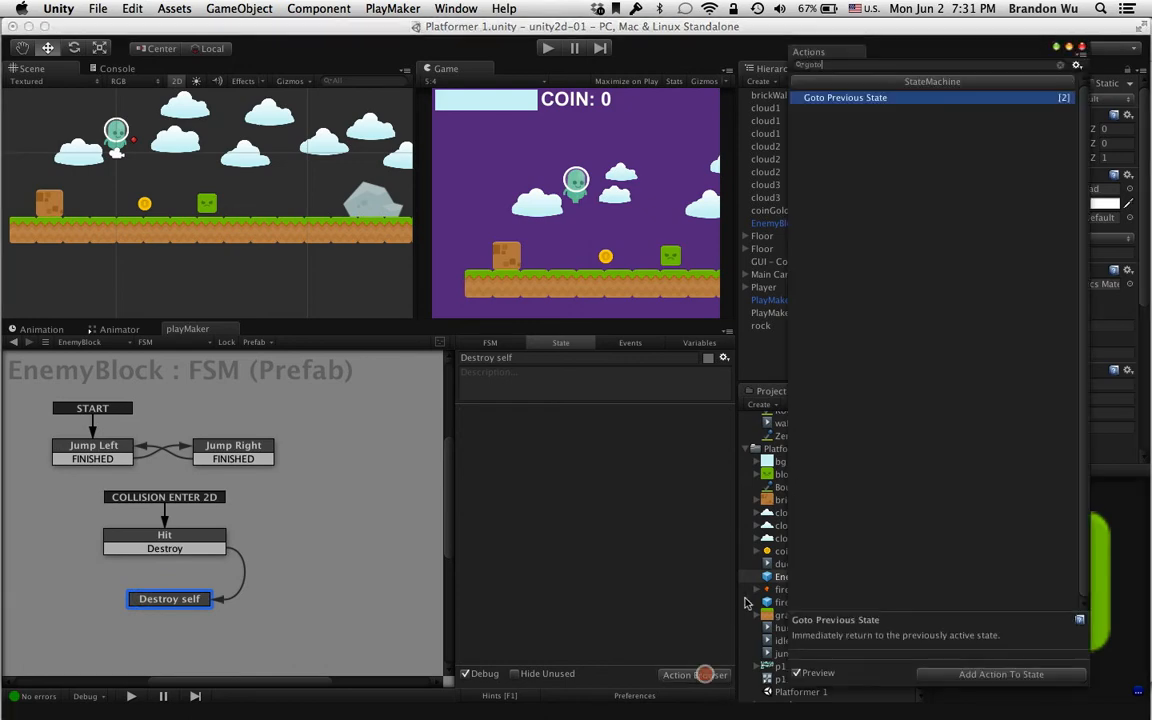
pyautogui.click(1061, 67)
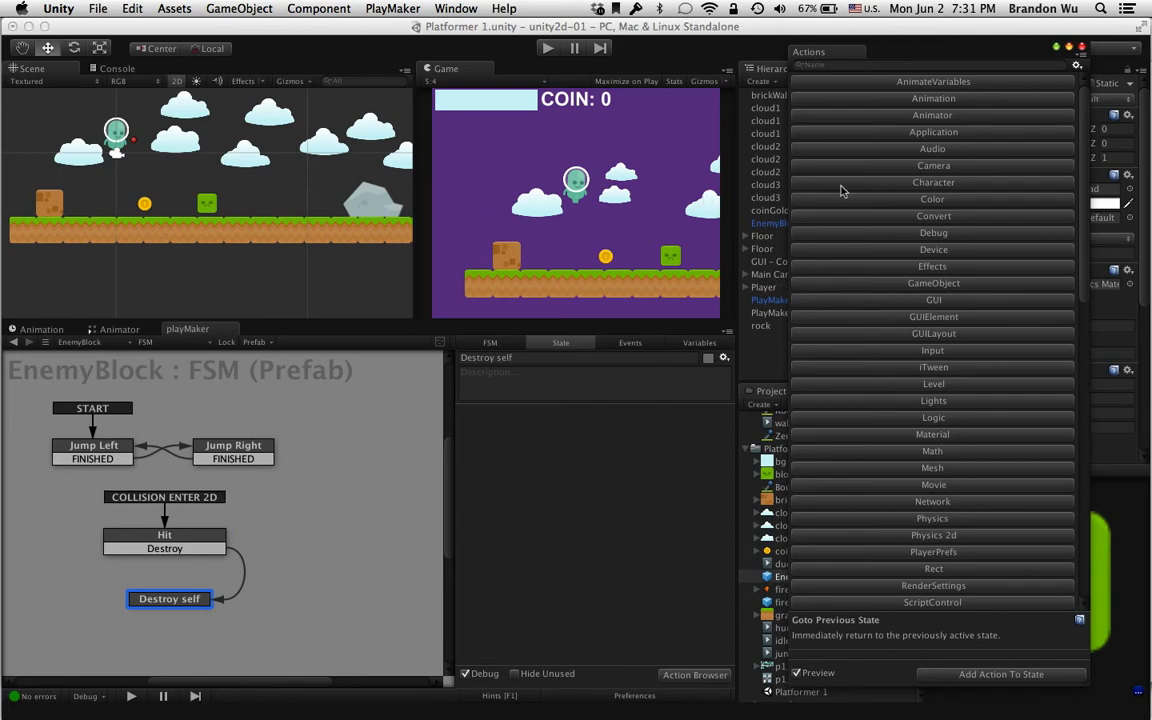
pyautogui.write('du')
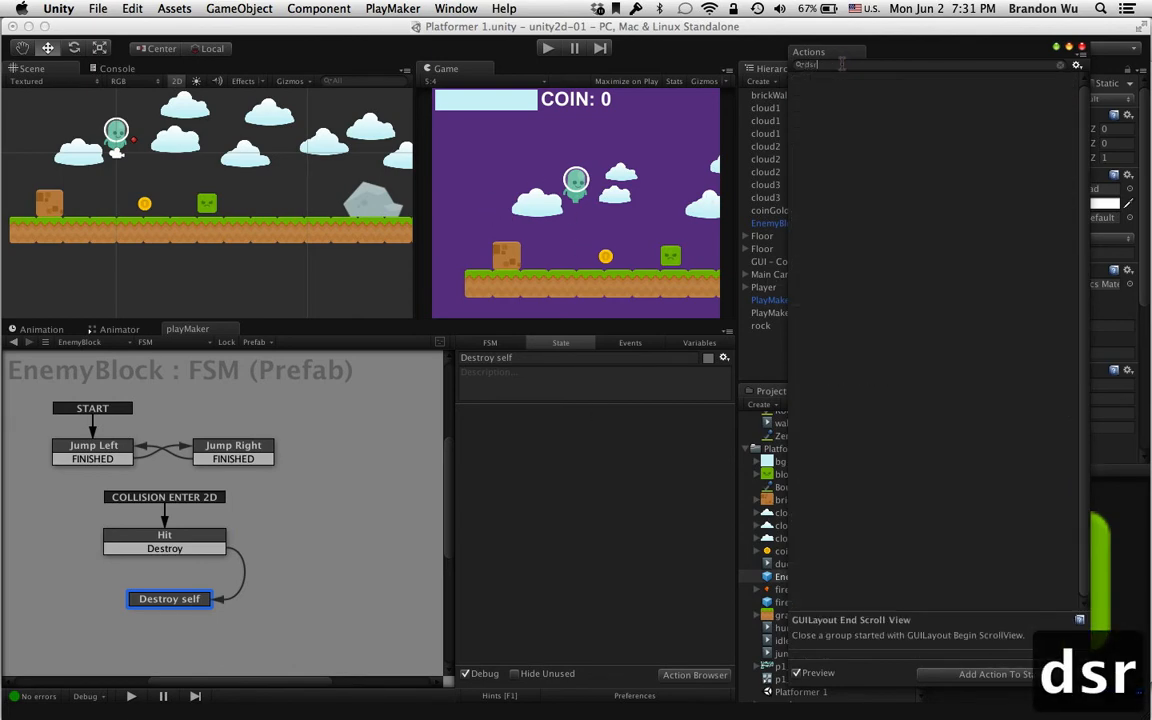
pyautogui.press('BackSpace')
pyautogui.press('BackSpace')
pyautogui.write('es')
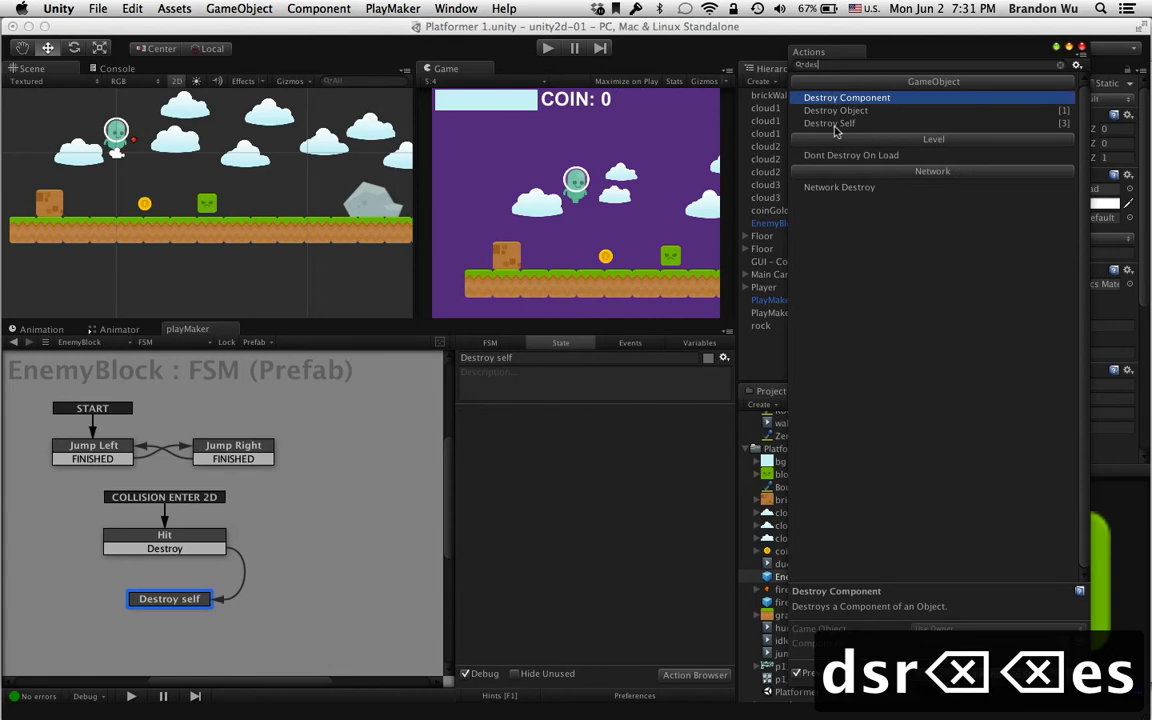
pyautogui.moveTo(836, 127); pyautogui.dragTo(587, 509)
pyautogui.click(555, 538)
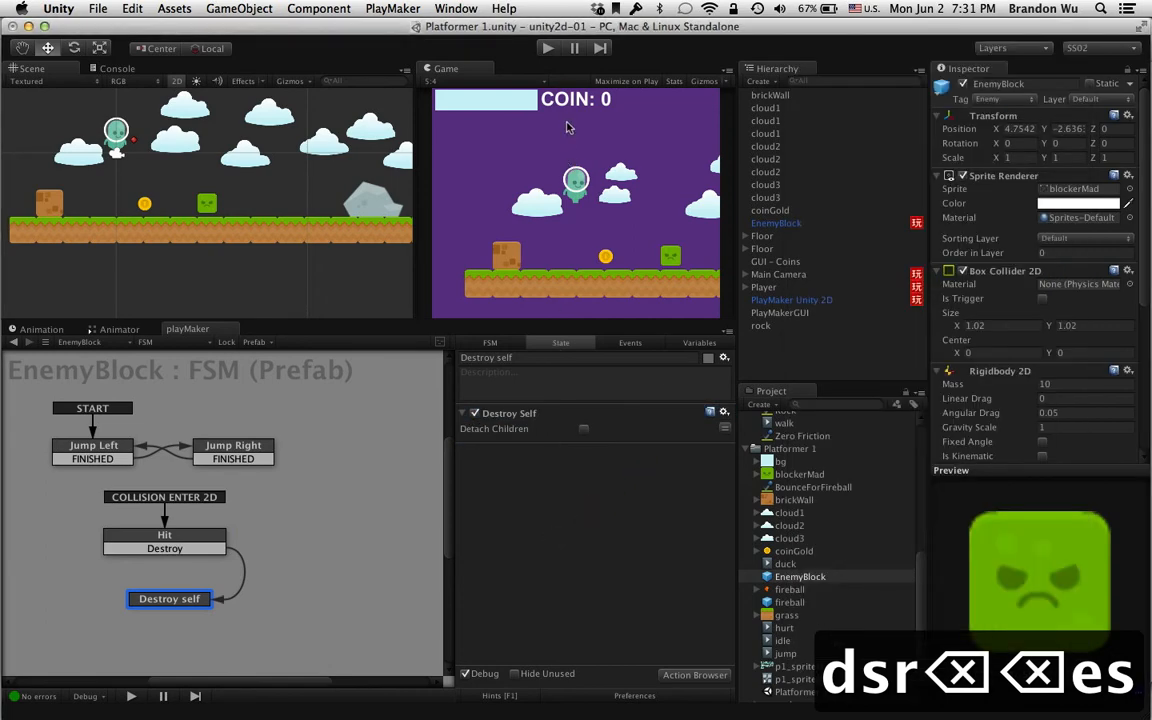
# - Play-test the scene while monitoring the EnemyBlock instance's FSM and moving the player against the enemy
pyautogui.press('super+p')
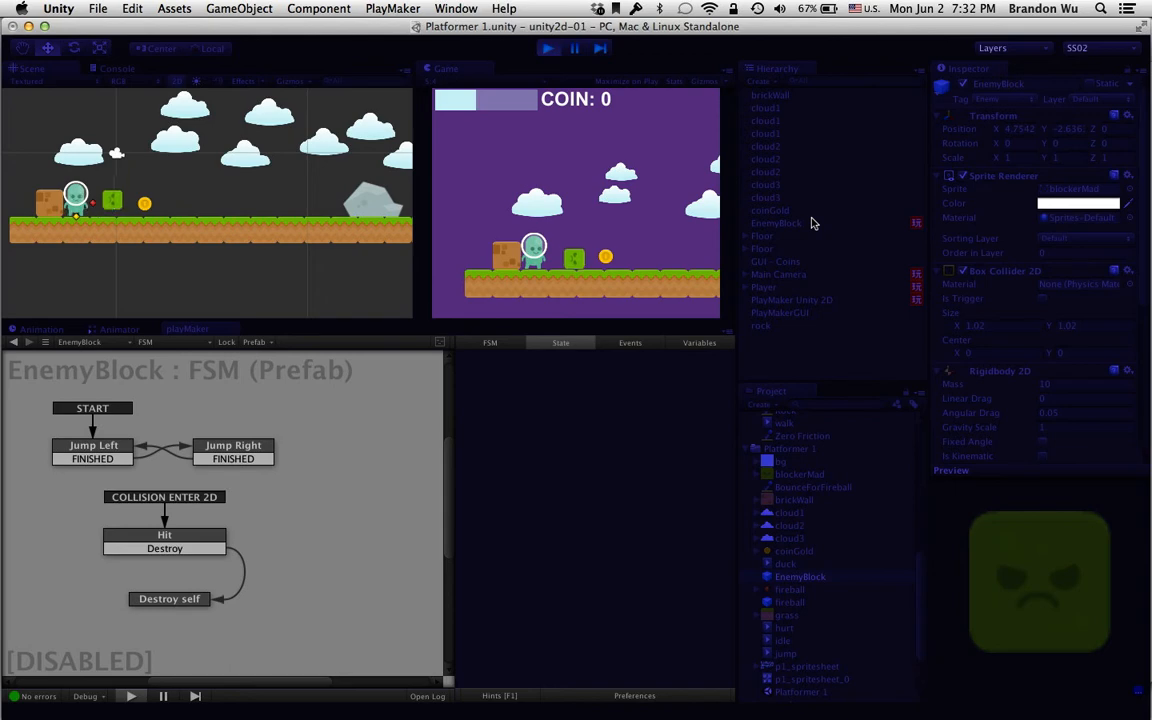
pyautogui.click(810, 222)
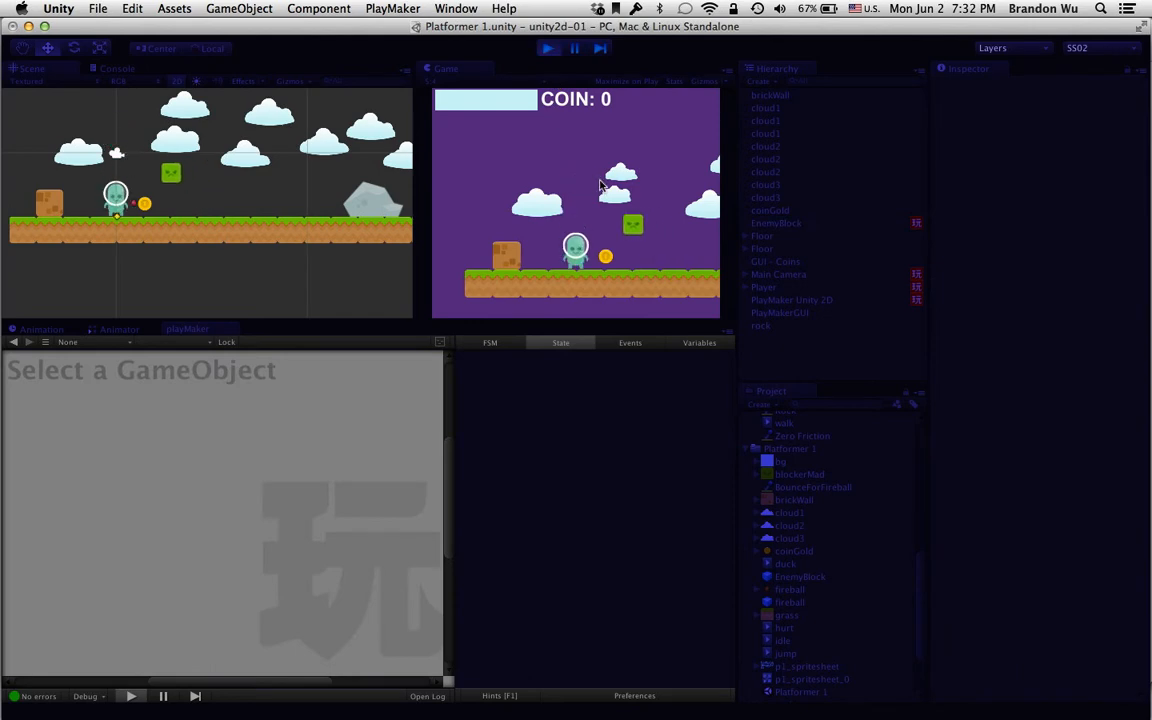
pyautogui.click(775, 222)
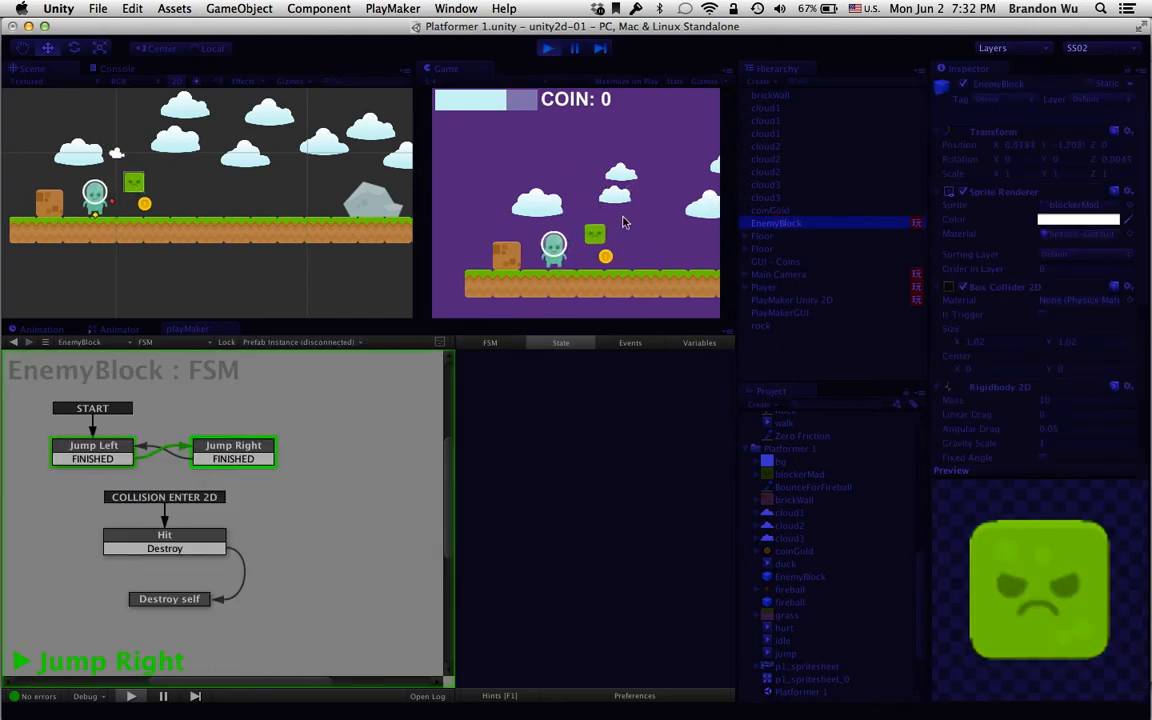
pyautogui.press('Right')
pyautogui.press('Right')
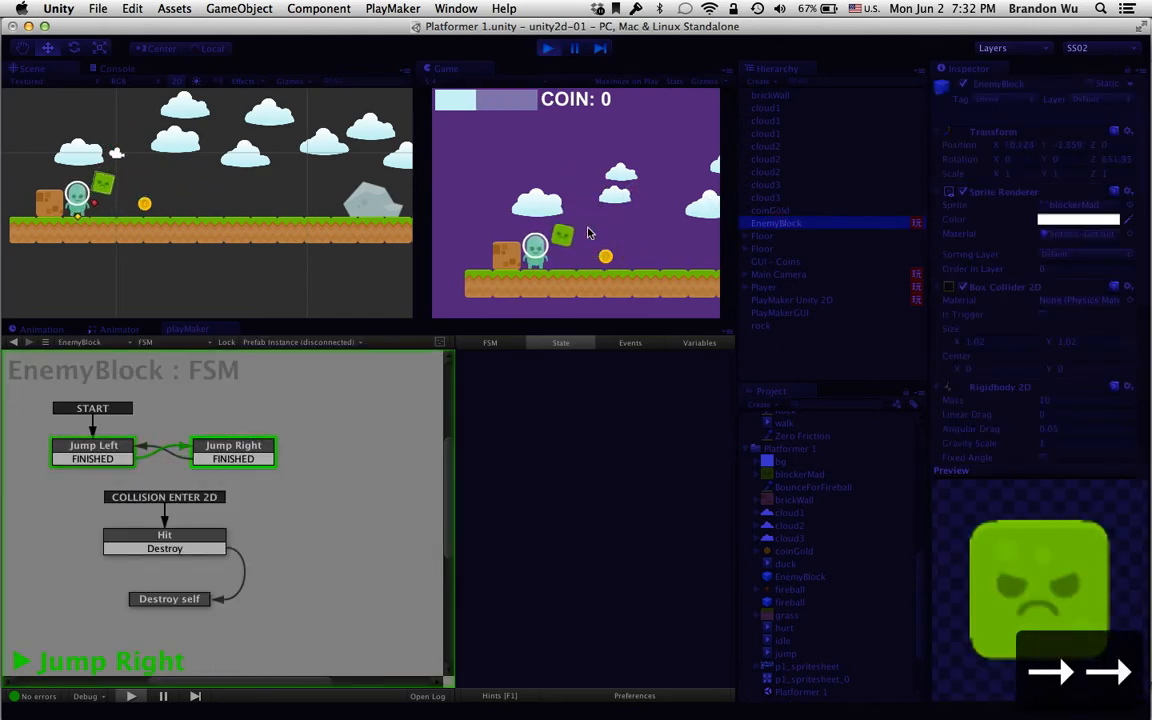
pyautogui.press('Up')
pyautogui.press('Right')
pyautogui.click(769, 224)
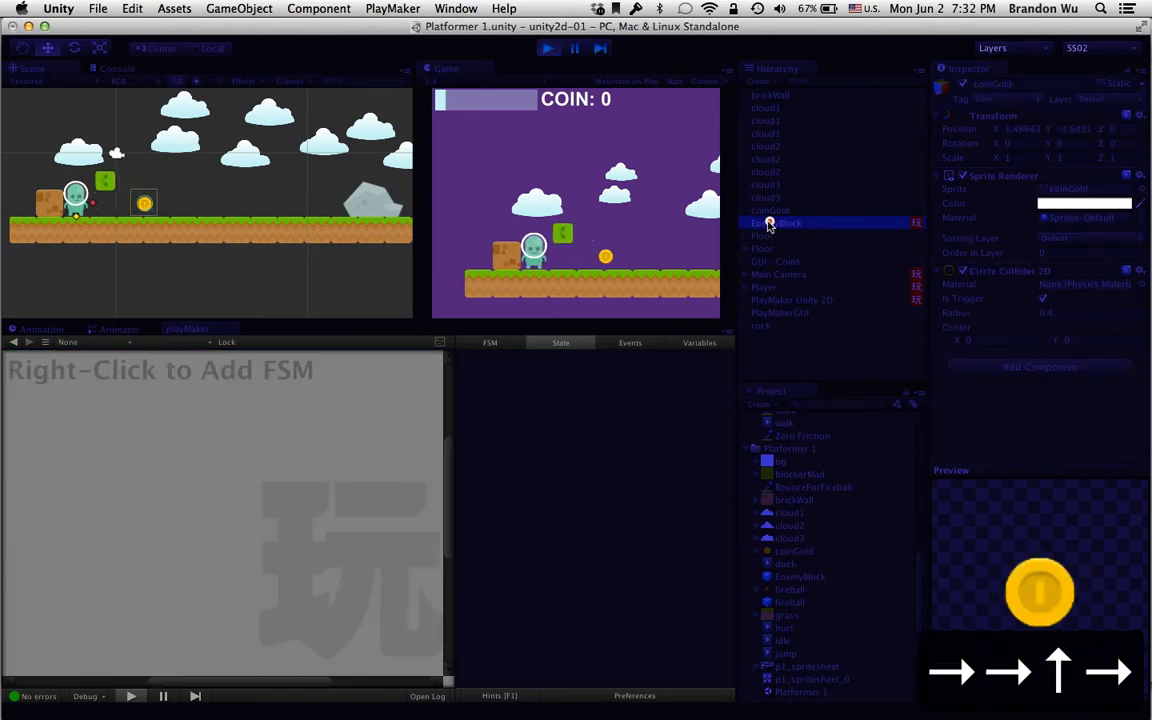
pyautogui.click(615, 236)
pyautogui.press('Right')
pyautogui.press('Up')
pyautogui.press('Left')
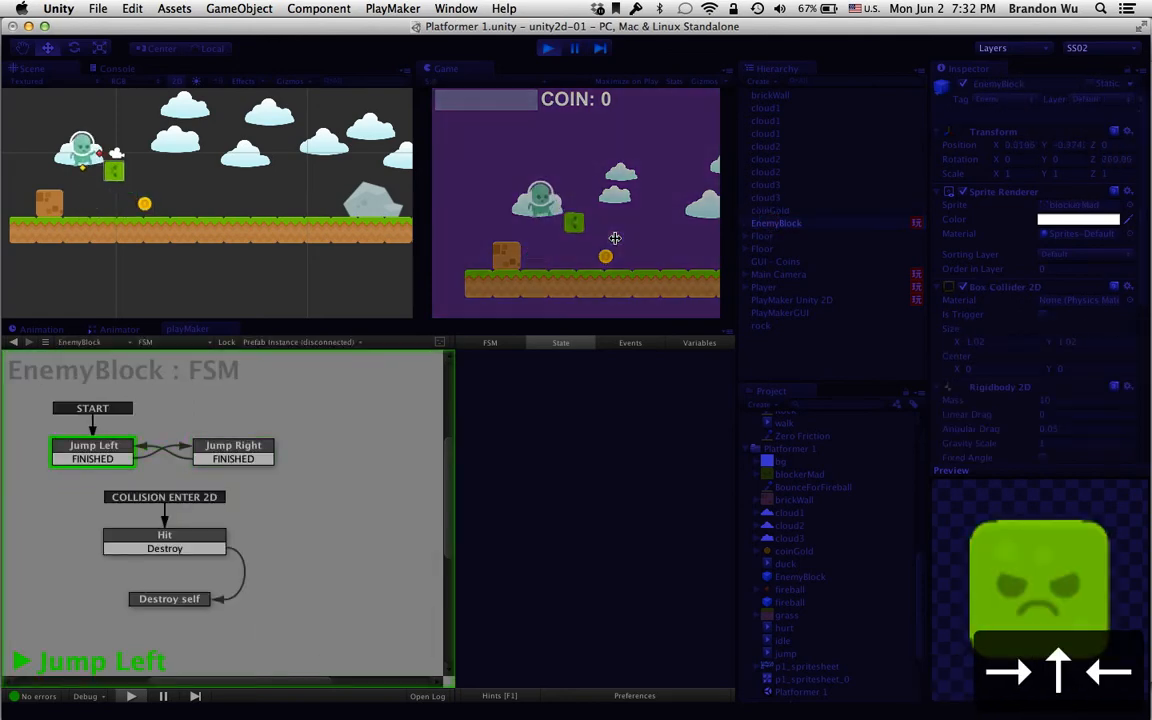
pyautogui.click(547, 47)
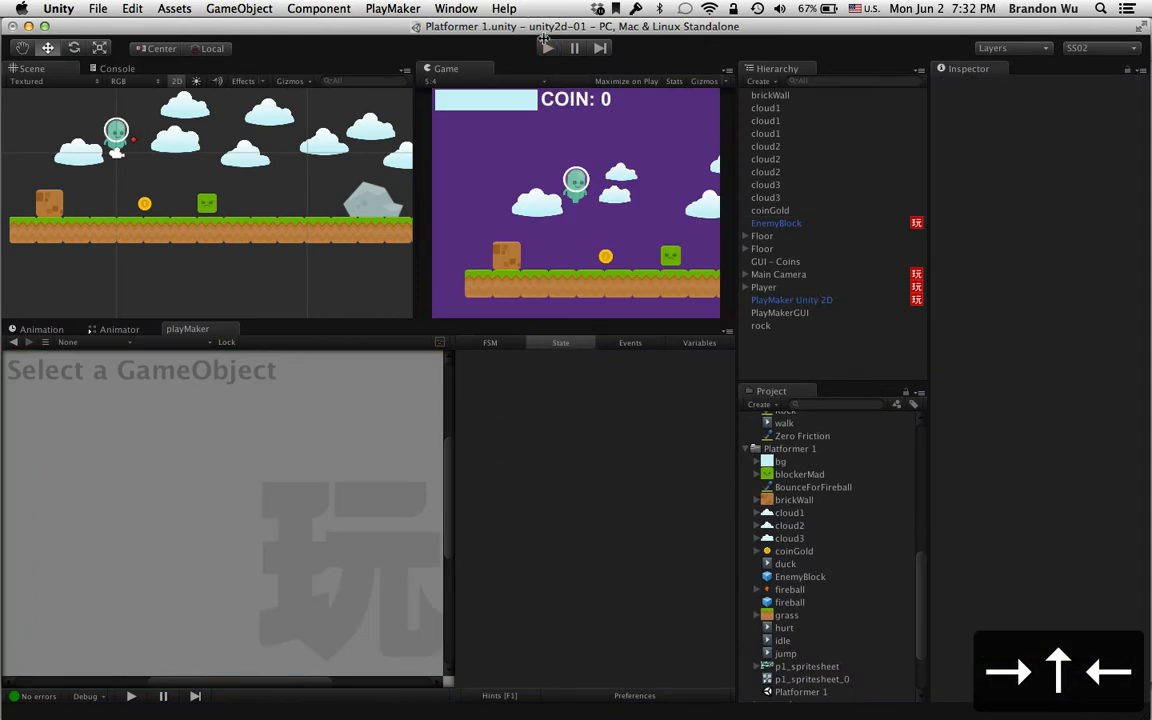
# - Run the game again with the EnemyBlock instance selected to watch its FSM
pyautogui.click(547, 47)
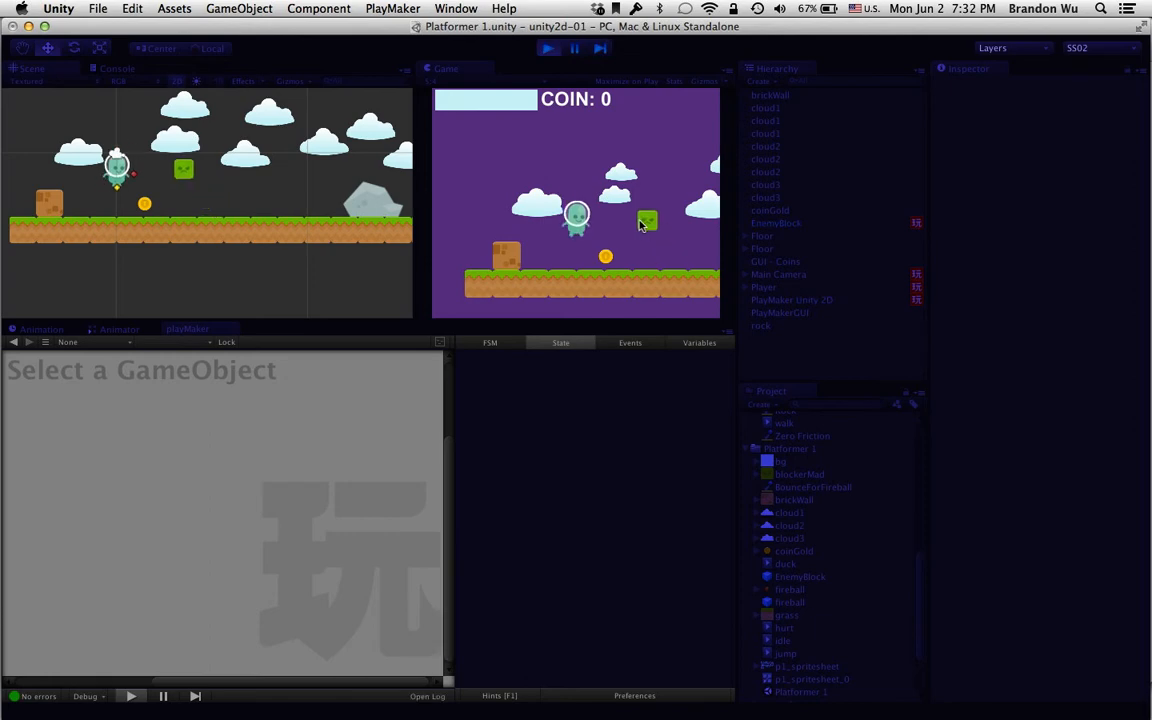
pyautogui.press('Left')
pyautogui.press('Right')
pyautogui.click(779, 224)
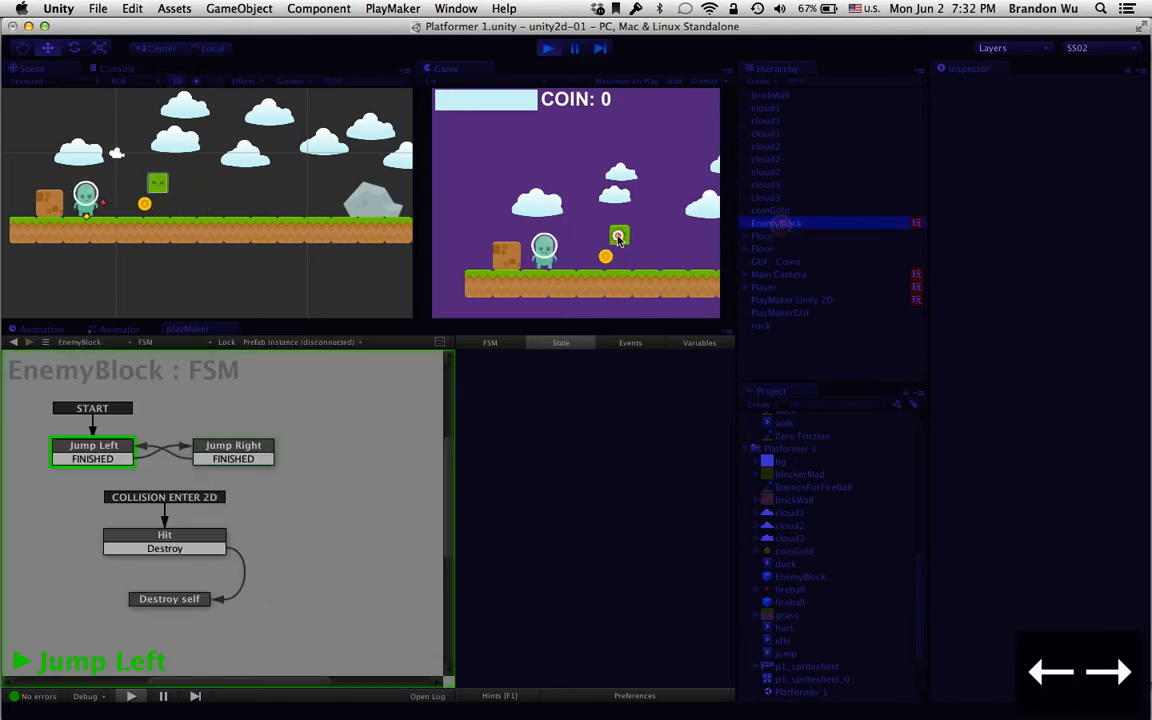
# - Fire repeated fireballs at the enemy block to test its hit reaction
pyautogui.click(618, 238)
pyautogui.press('Right')
pyautogui.click(628, 235)
pyautogui.click(628, 235)
pyautogui.click(628, 235)
pyautogui.click(628, 235)
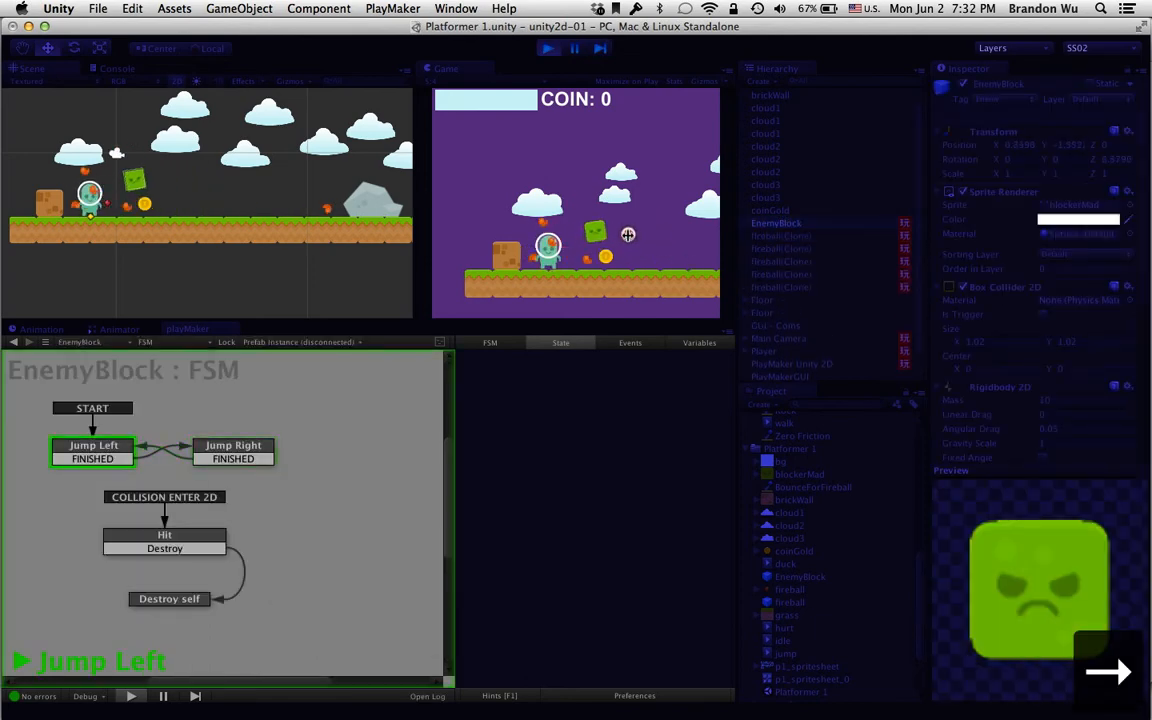
pyautogui.click(629, 238)
pyautogui.click(629, 239)
pyautogui.click(628, 243)
pyautogui.click(628, 244)
pyautogui.click(628, 244)
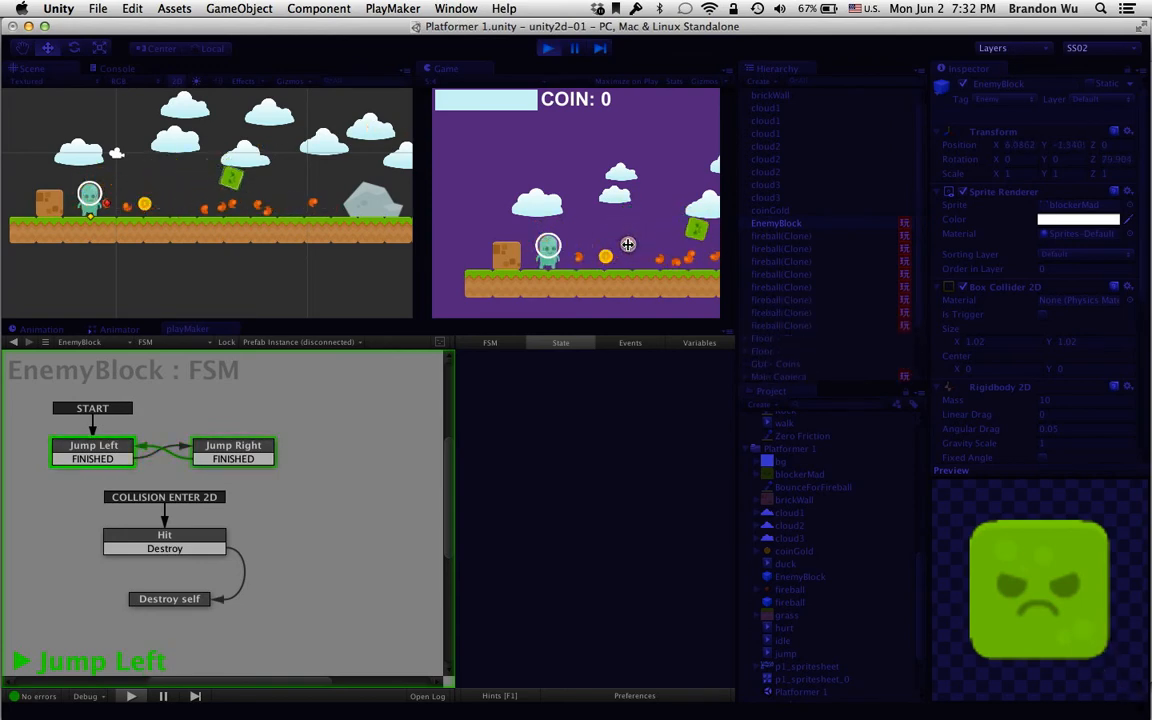
pyautogui.click(628, 244)
pyautogui.click(628, 244)
pyautogui.click(628, 244)
# - Move the player back and forth across the coin, then end the play test
pyautogui.press('Right')
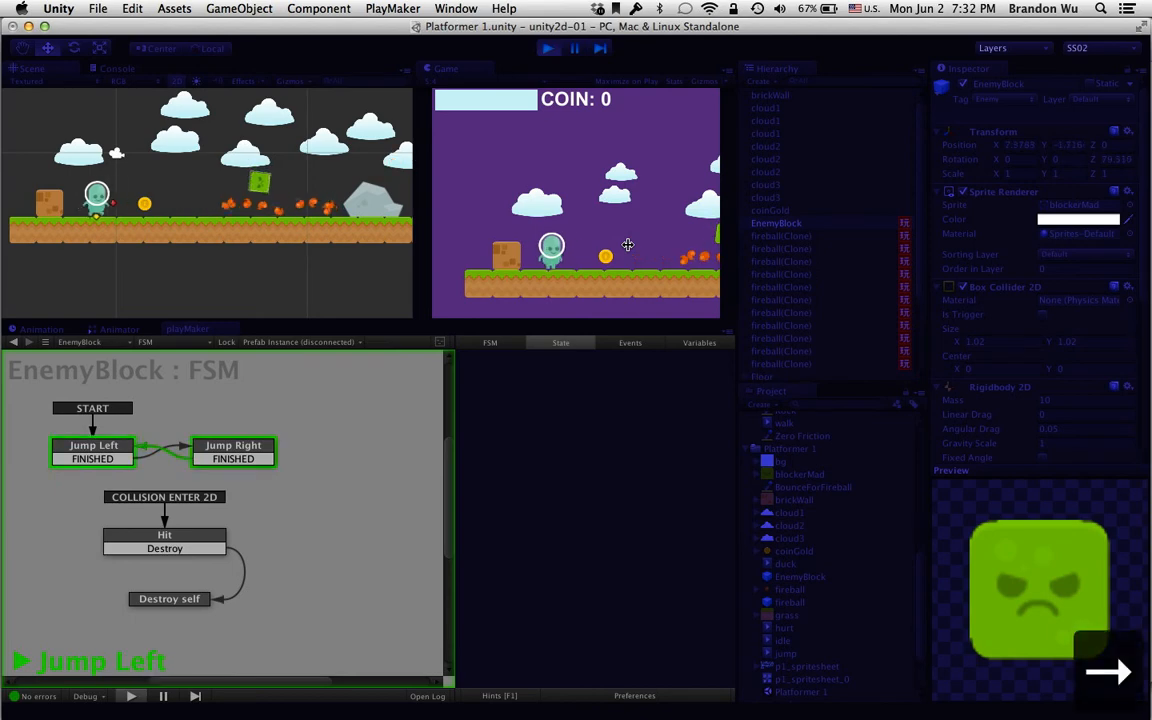
pyautogui.press('Left')
pyautogui.press('Right')
pyautogui.press('Left')
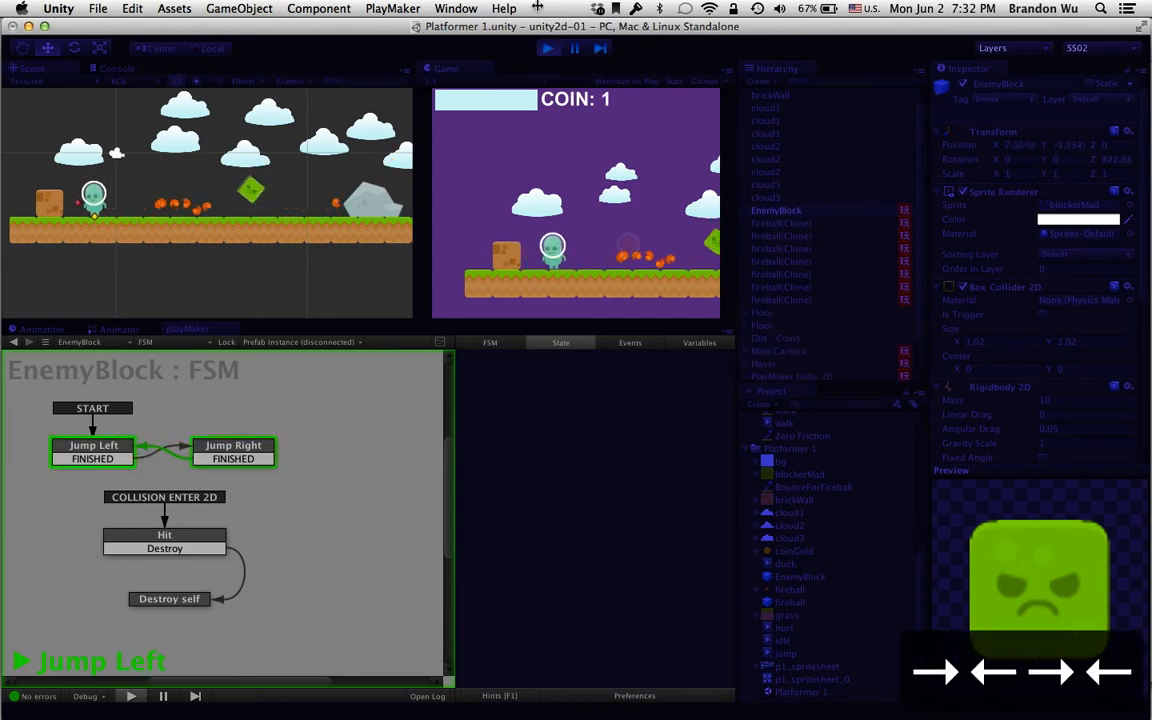
pyautogui.press('Right')
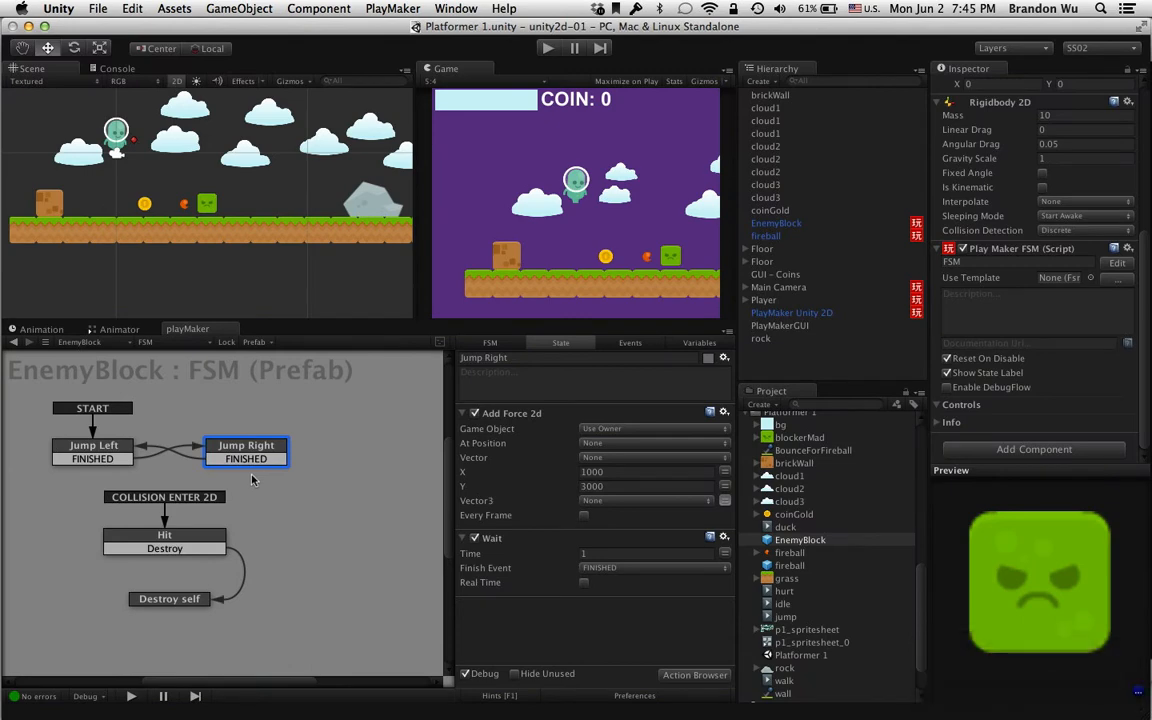
# - Shift the Jump Left and Jump Right states slightly to the right in the EnemyBlock prefab's graph and reselect Hit
pyautogui.click(160, 540)
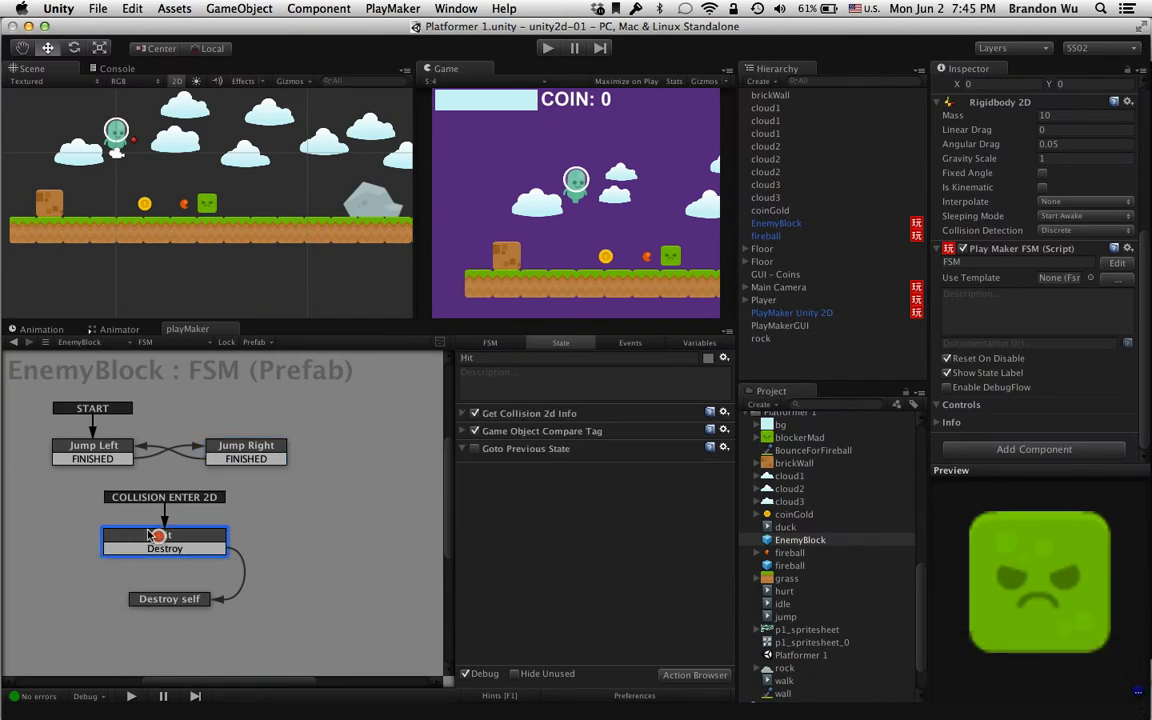
pyautogui.click(102, 448)
pyautogui.moveTo(104, 448); pyautogui.dragTo(118, 448)
pyautogui.moveTo(261, 455); pyautogui.dragTo(275, 459)
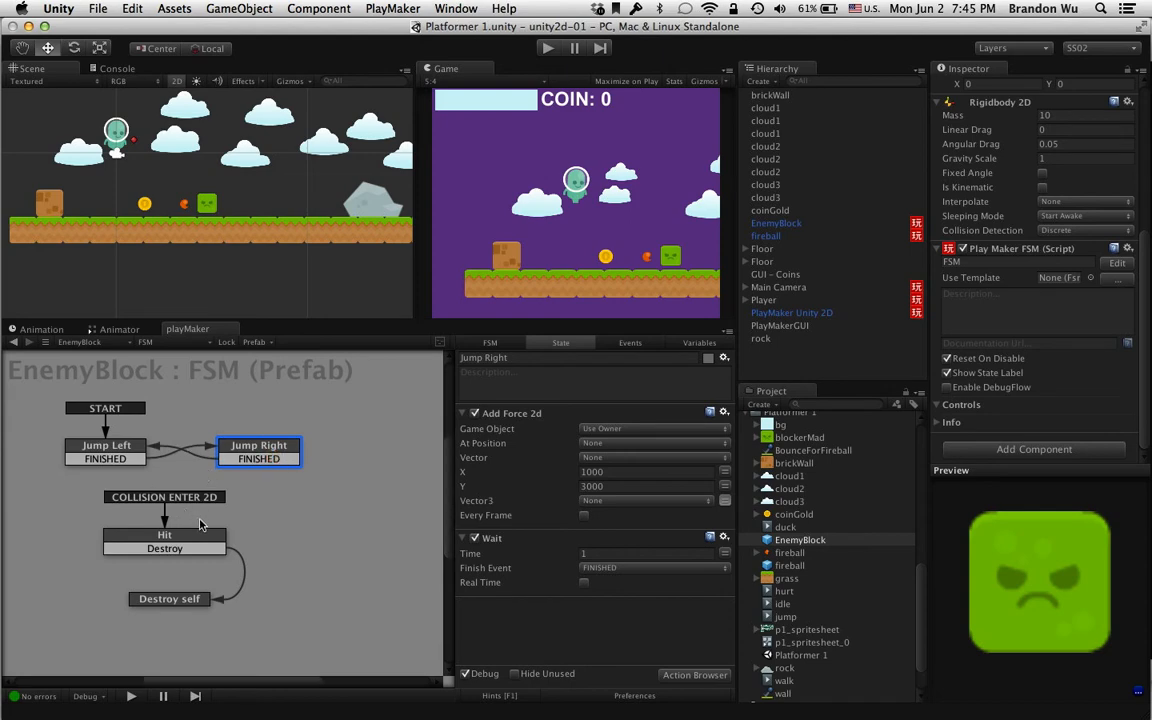
pyautogui.click(176, 502)
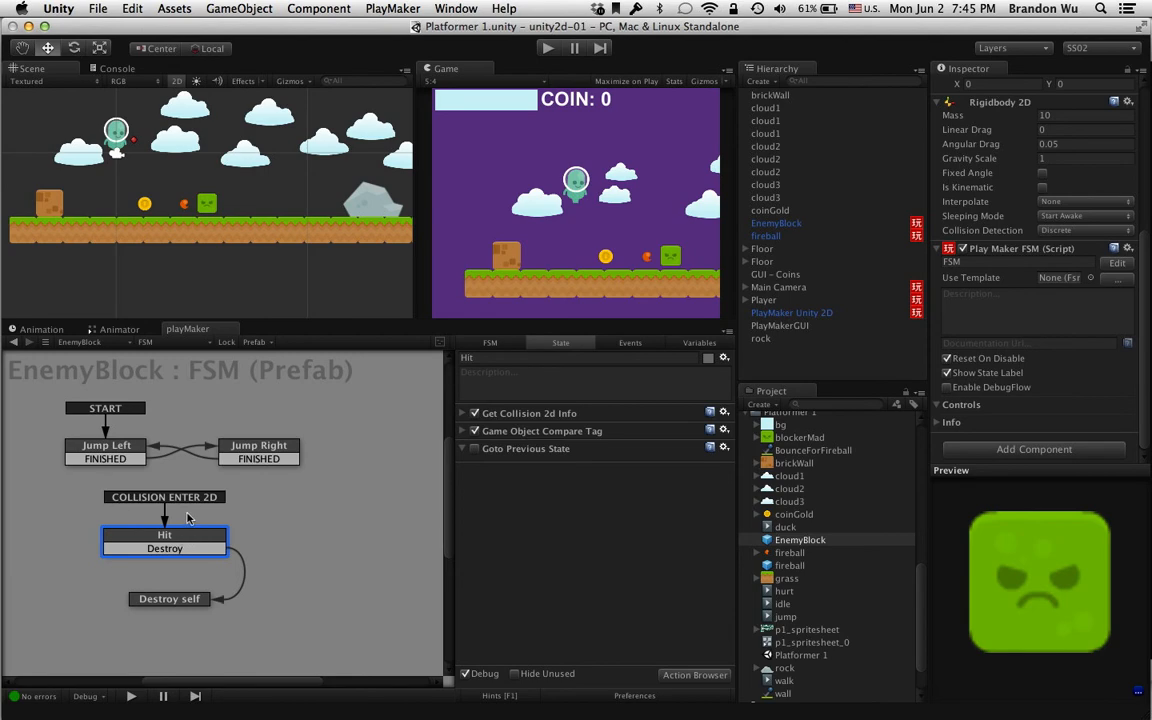
pyautogui.click(132, 8)
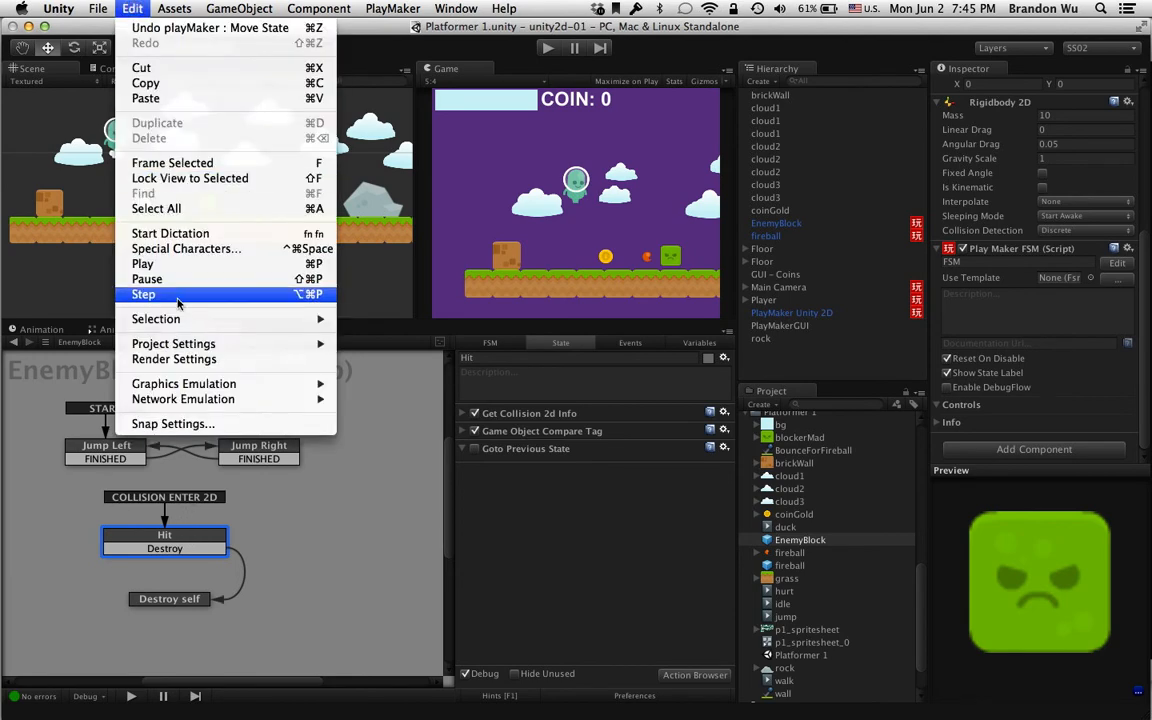
pyautogui.moveTo(290, 343)
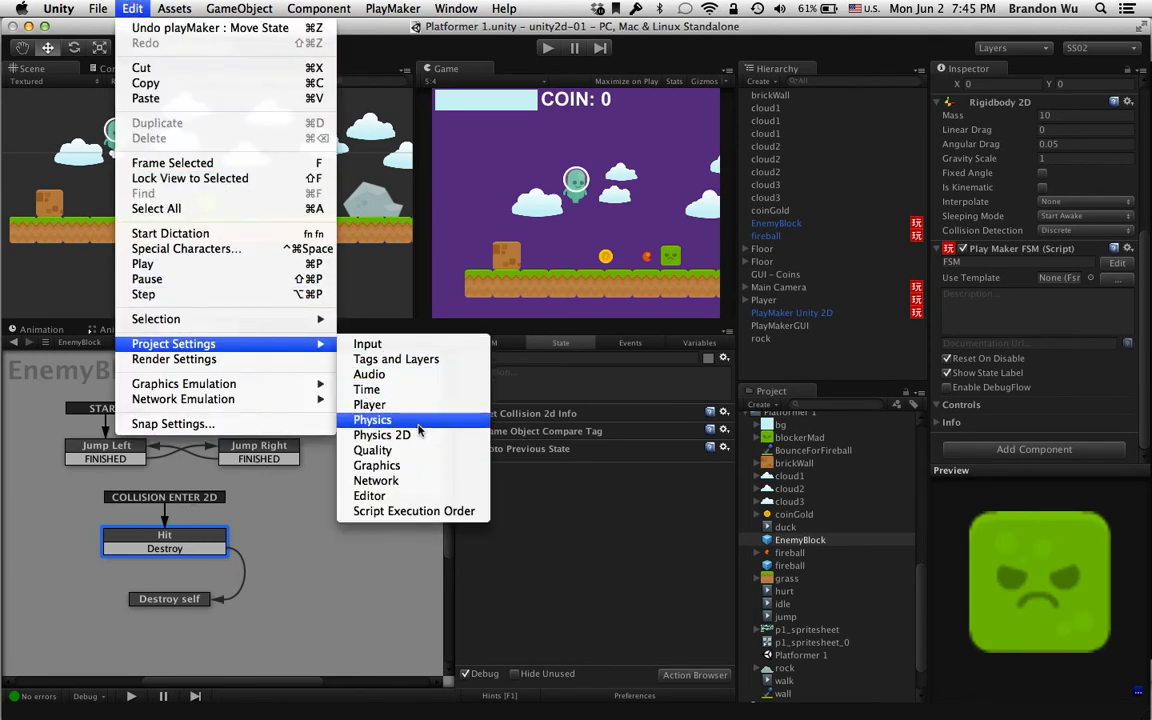
pyautogui.click(252, 489)
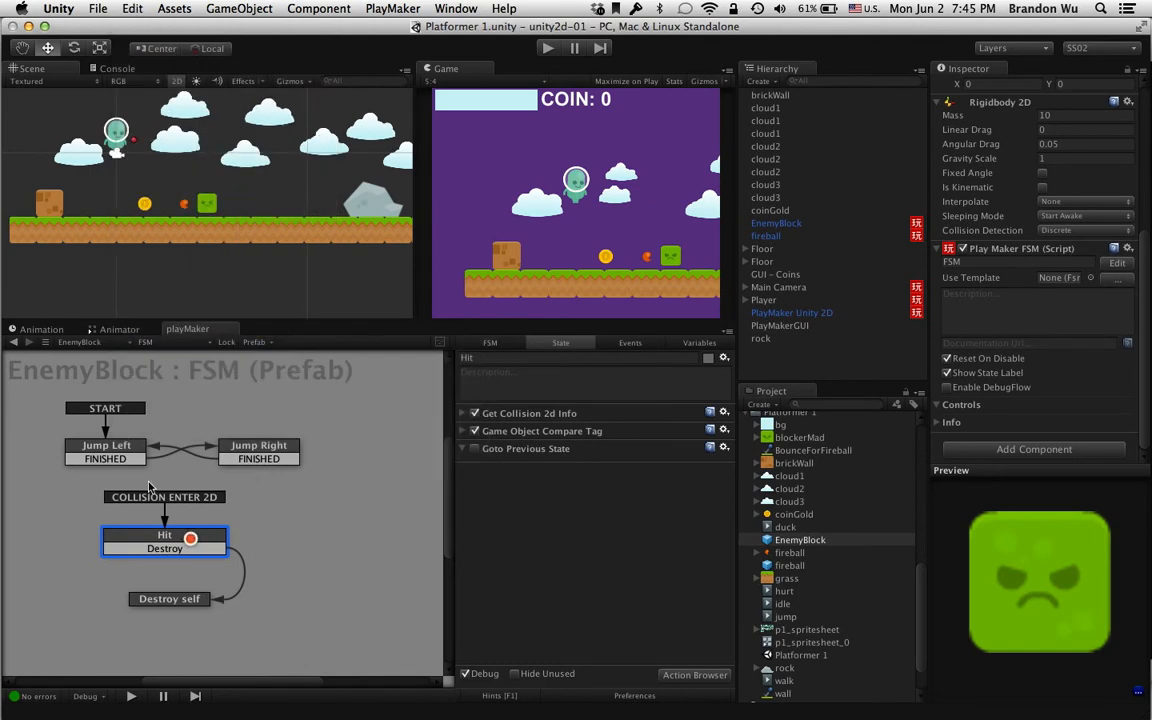
# - Remove the COLLISION ENTER 2D global transition from the Hit state and align Hit above Destroy self
pyautogui.click(247, 452)
pyautogui.click(166, 540)
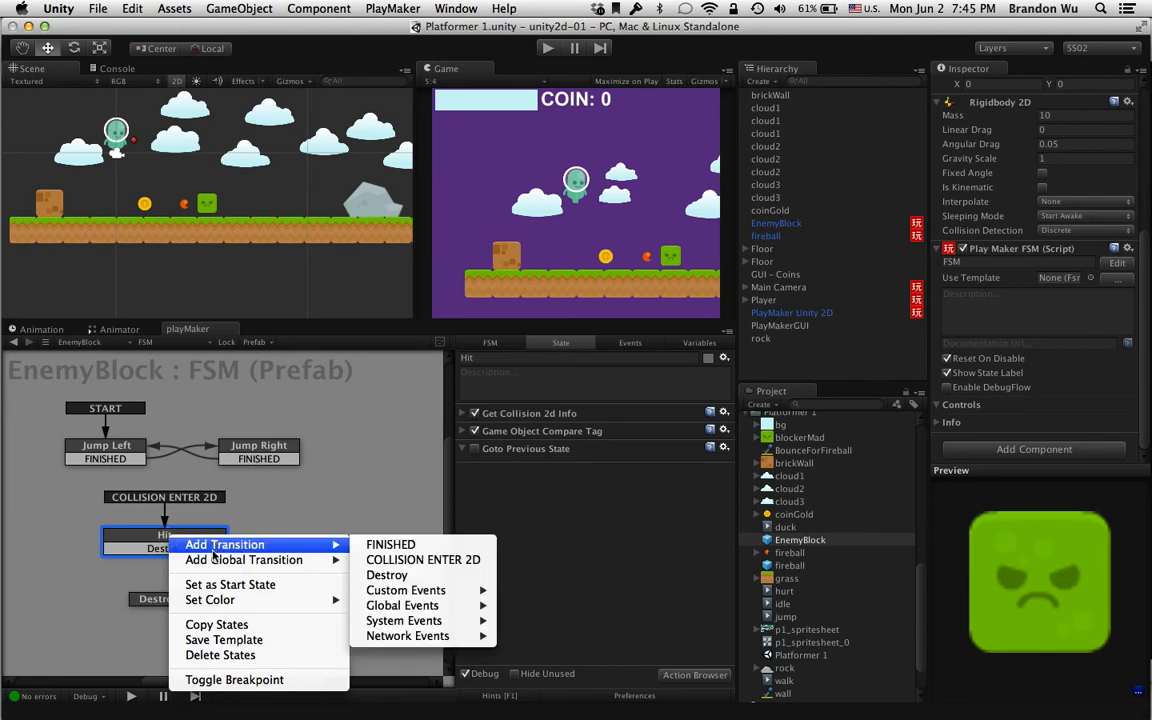
pyautogui.moveTo(216, 561)
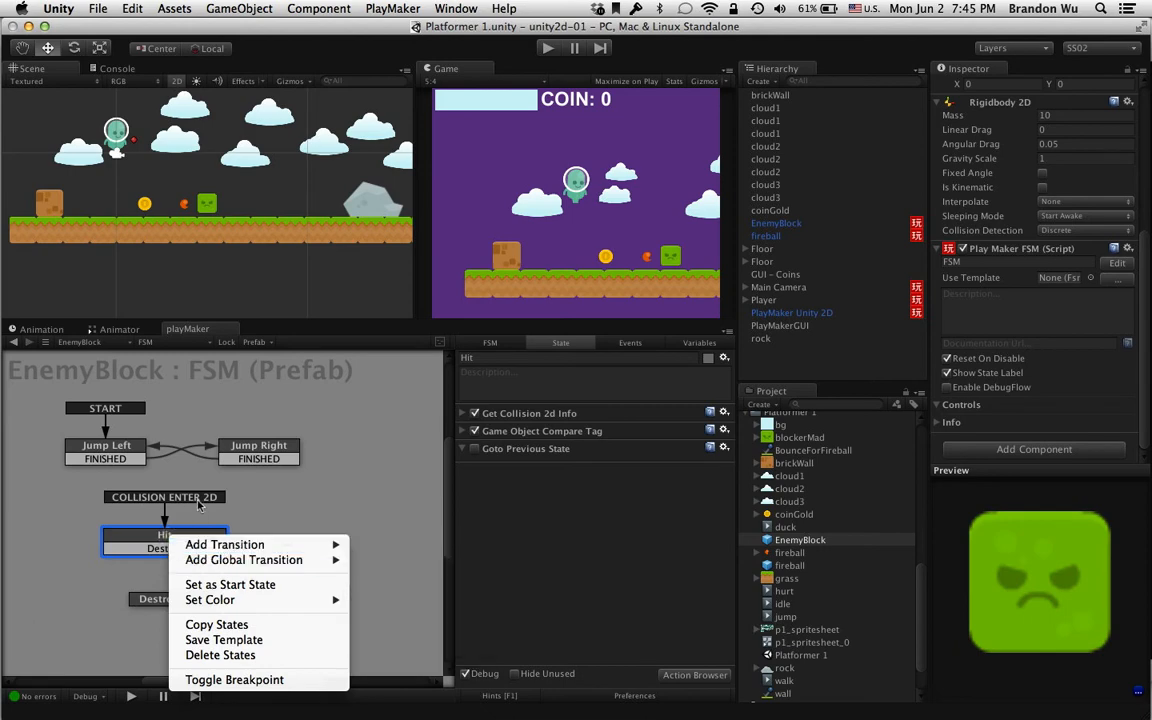
pyautogui.rightClick(175, 548)
pyautogui.click(218, 570)
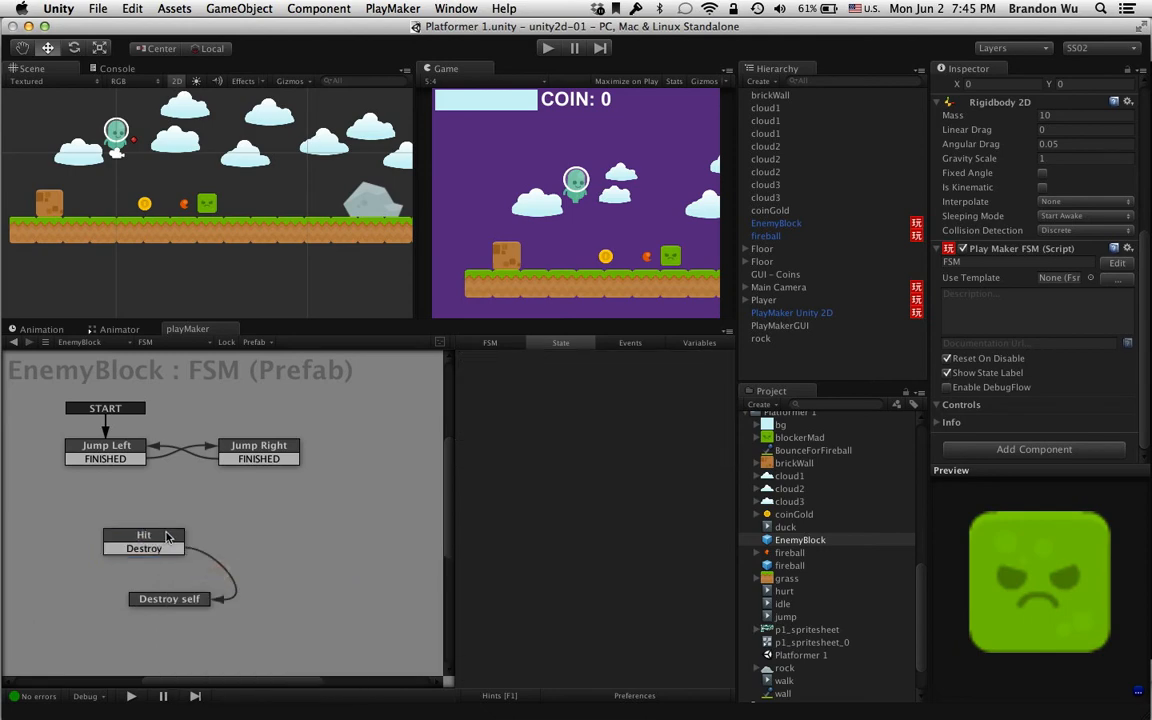
pyautogui.moveTo(167, 535); pyautogui.dragTo(192, 535)
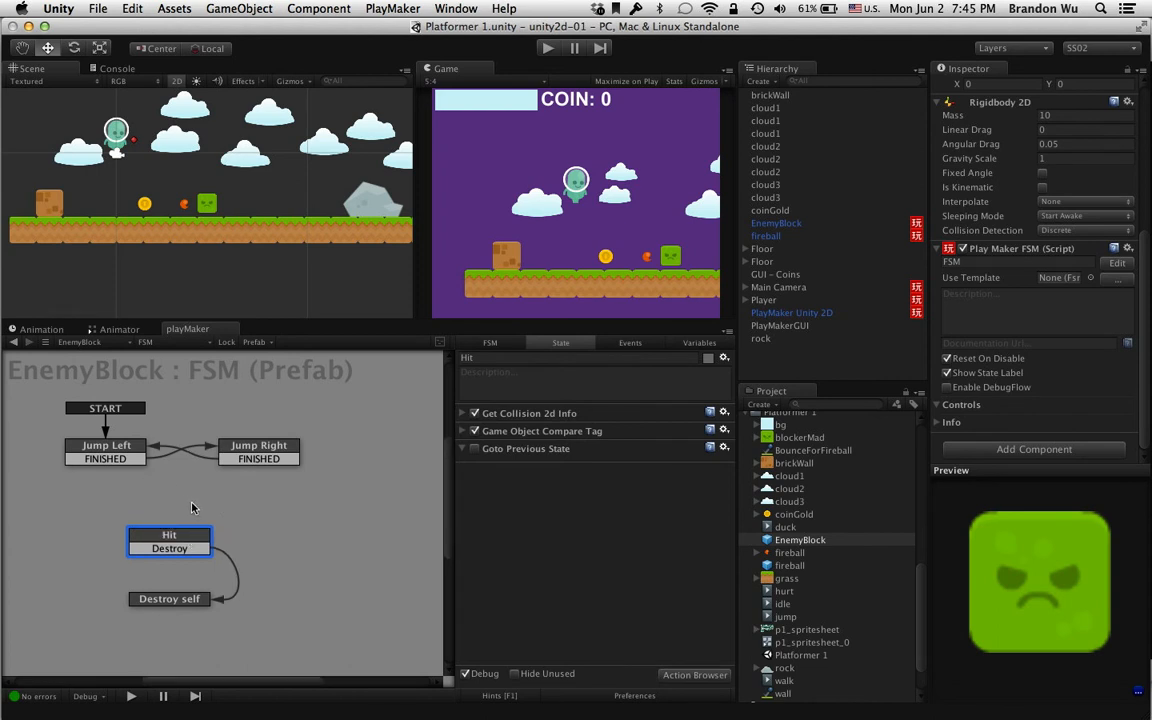
# - Check the FSM's event list and add a Collision 2d Event action below Wait in the Jump Left state
pyautogui.click(120, 447)
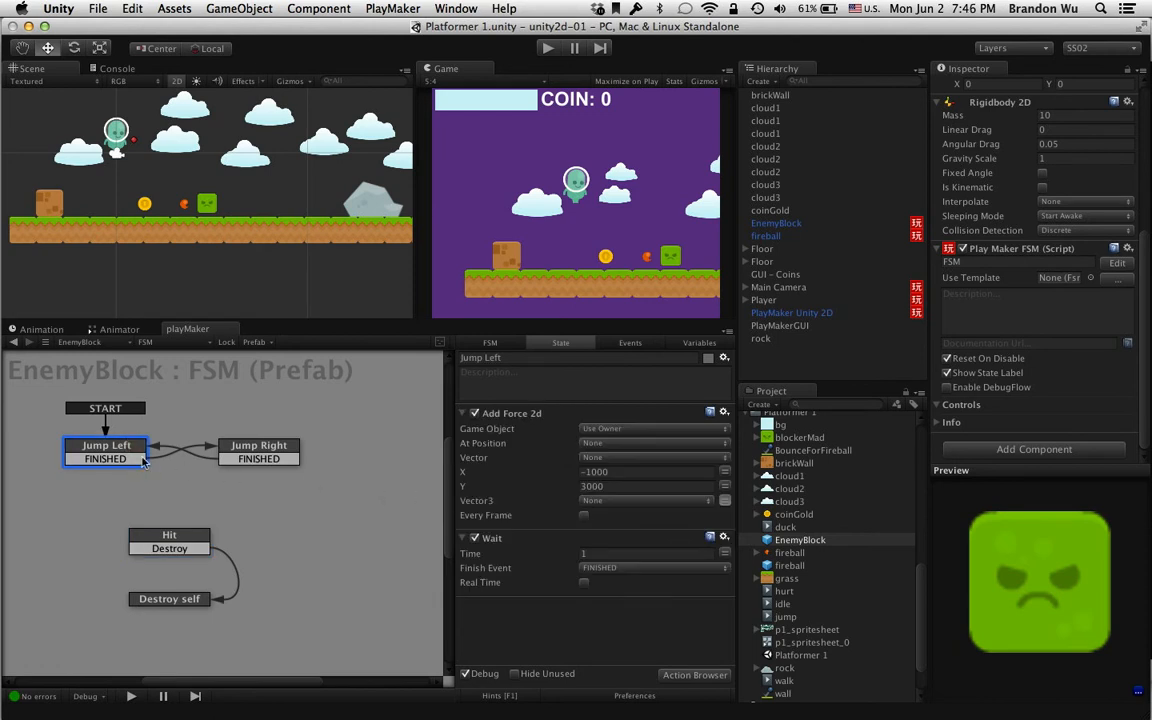
pyautogui.click(630, 342)
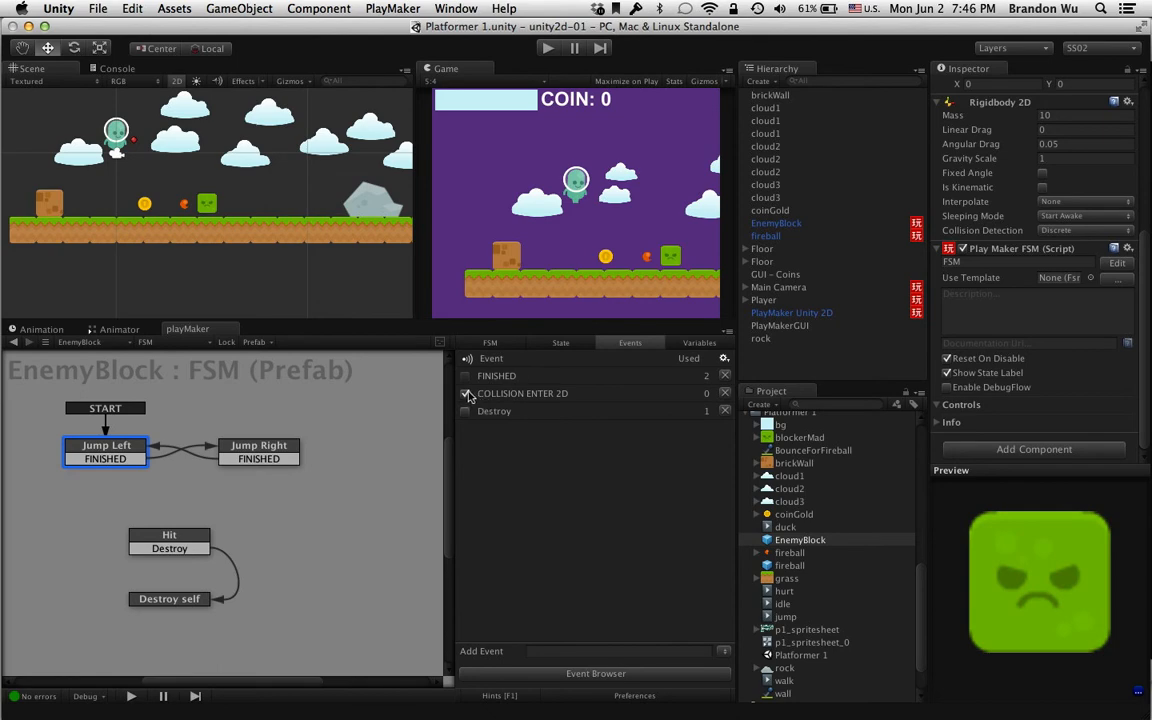
pyautogui.click(561, 342)
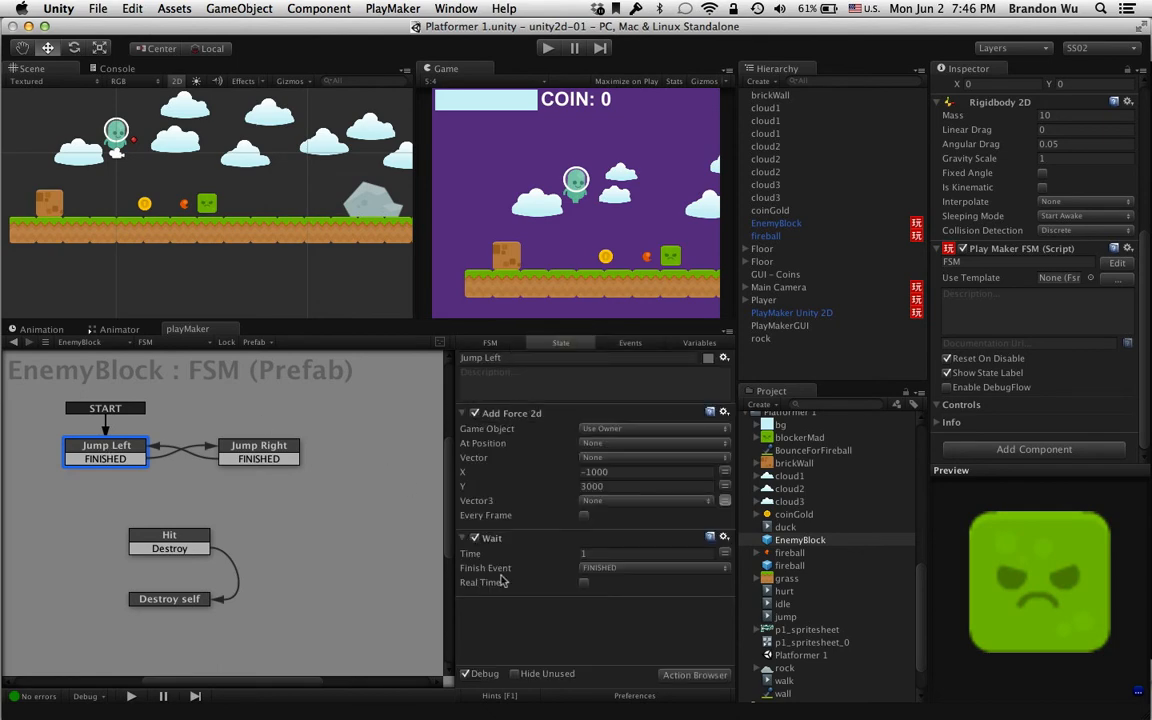
pyautogui.click(694, 674)
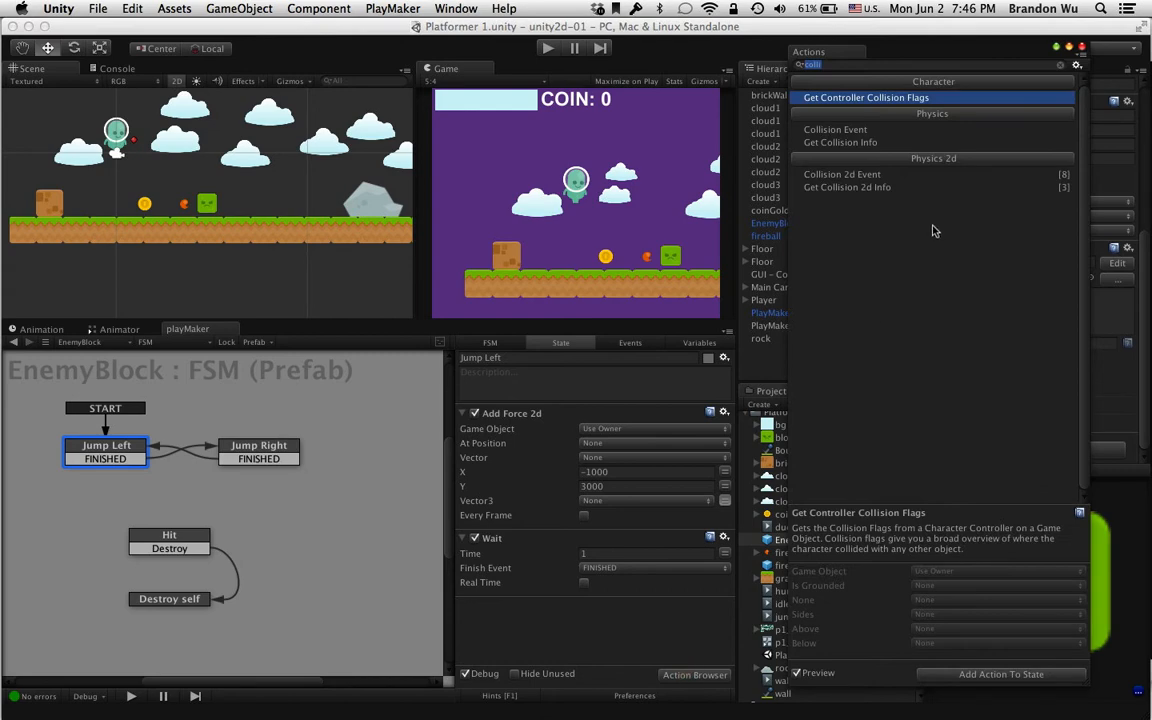
pyautogui.moveTo(864, 177); pyautogui.dragTo(617, 606)
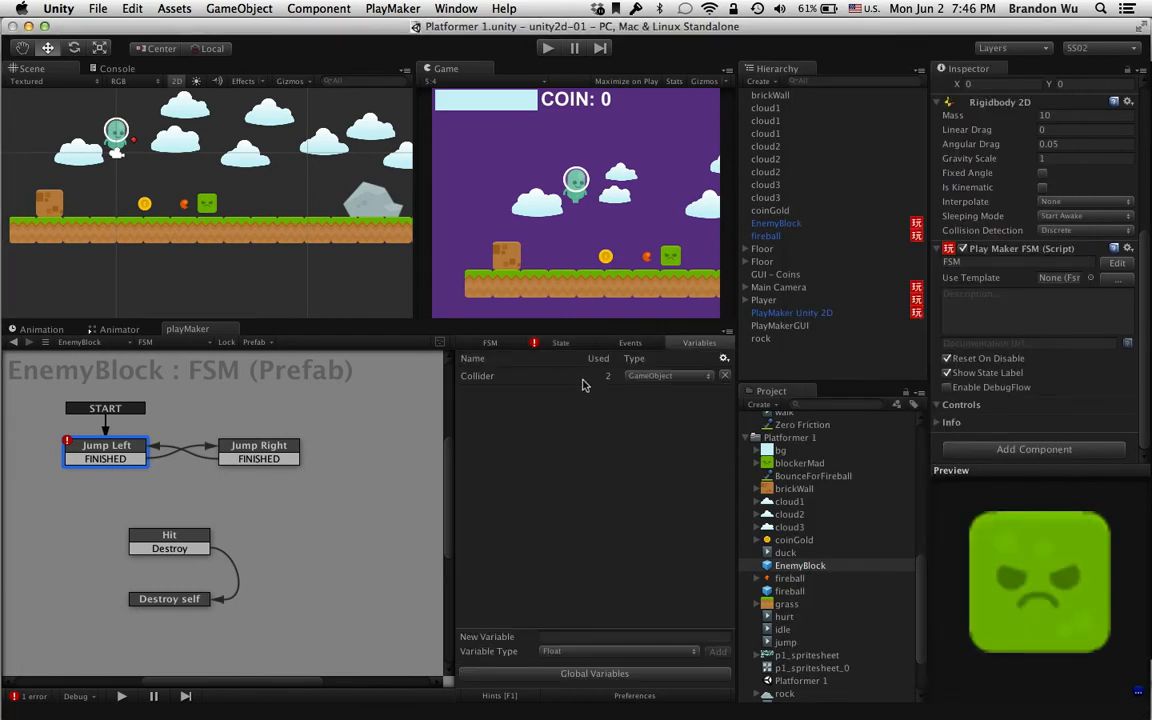
# - Set Jump Left's Collision 2d Event to store the collider in the Collider variable and use the Fireball collide tag
pyautogui.click(581, 374)
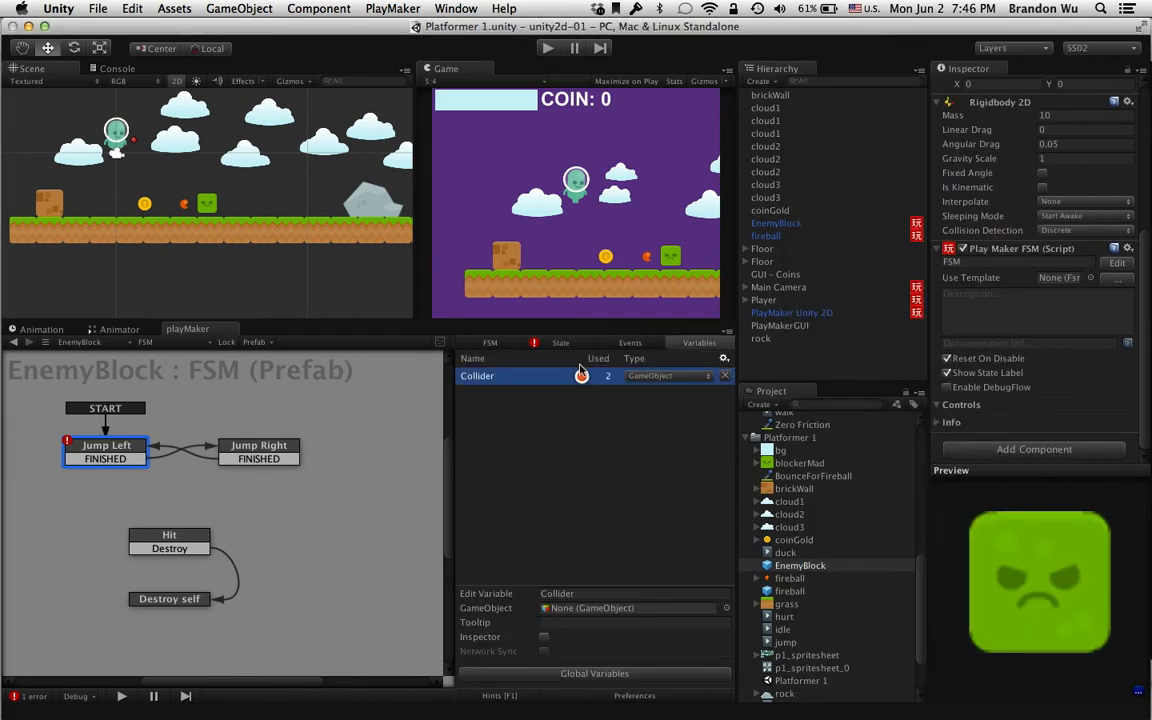
pyautogui.click(561, 342)
pyautogui.click(612, 590)
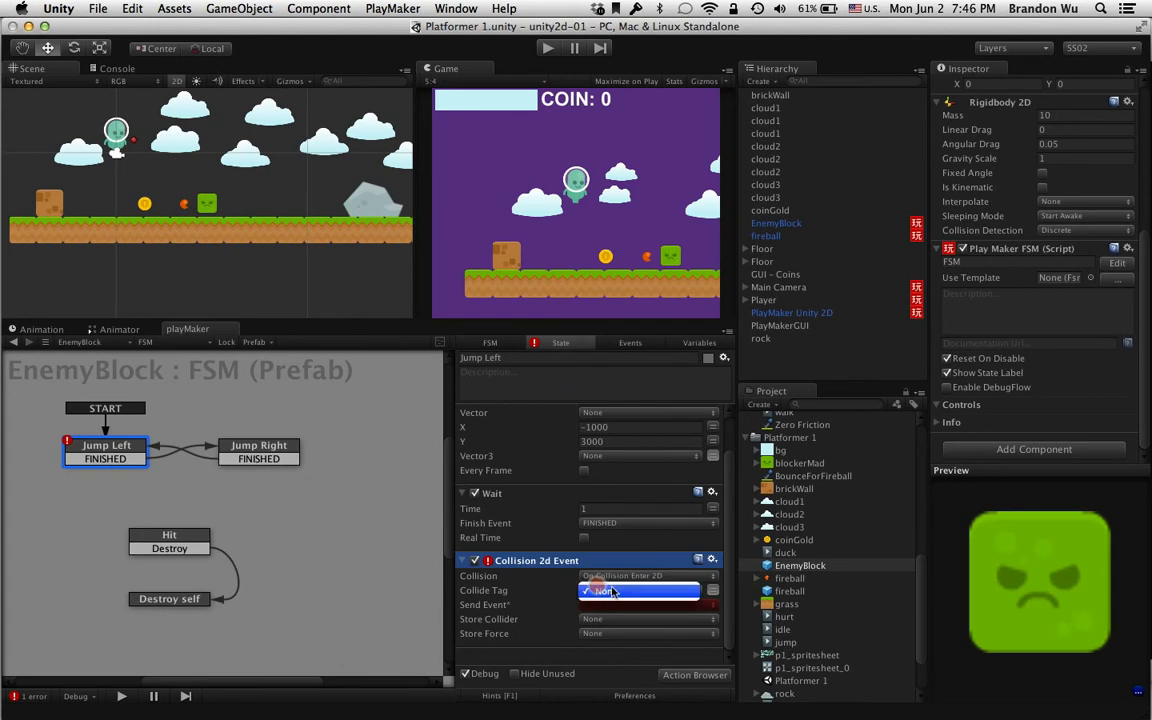
pyautogui.click(612, 590)
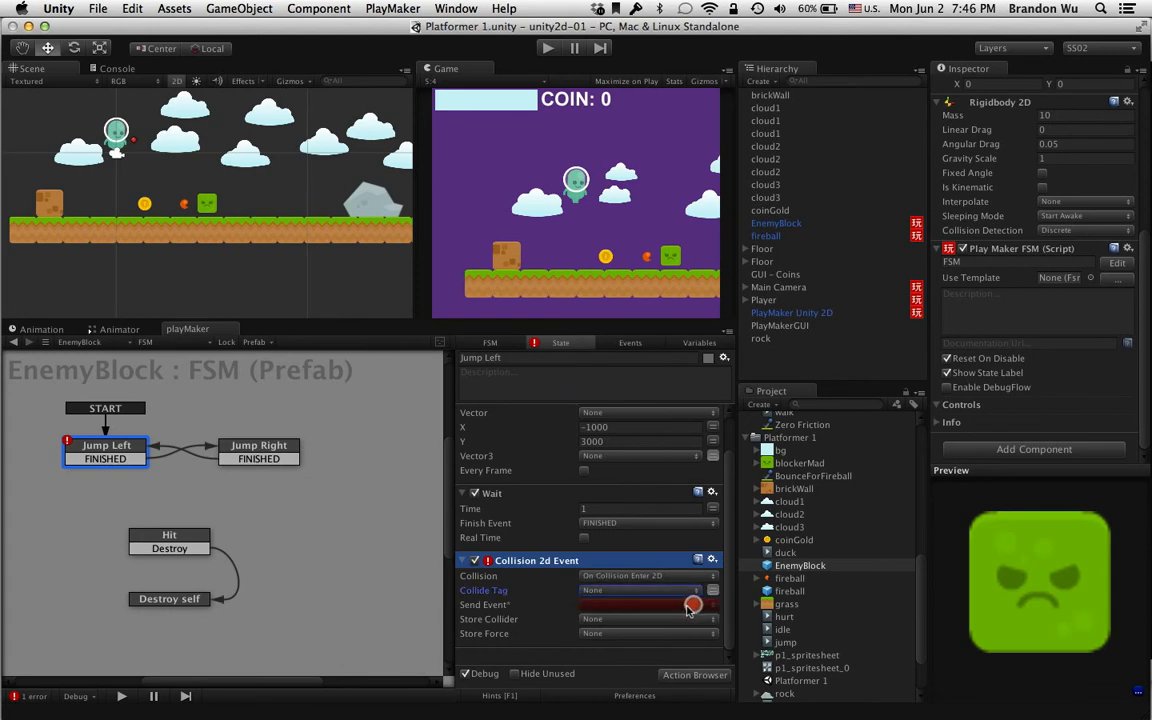
pyautogui.click(690, 607)
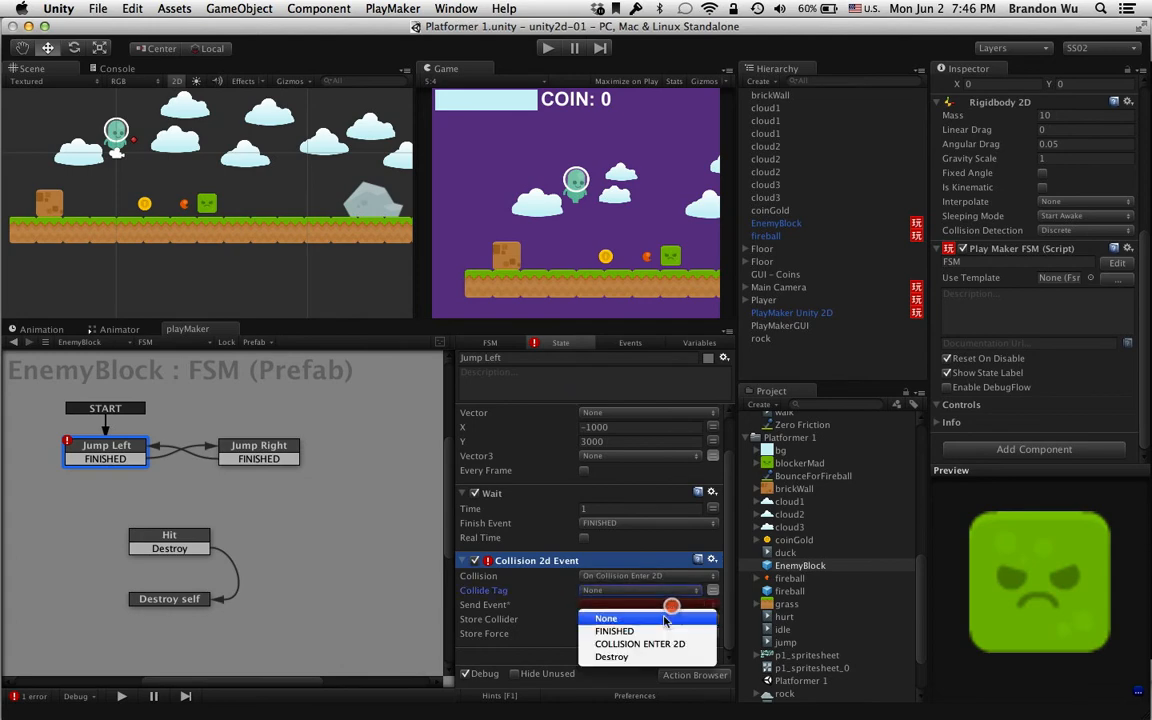
pyautogui.click(605, 619)
pyautogui.click(648, 619)
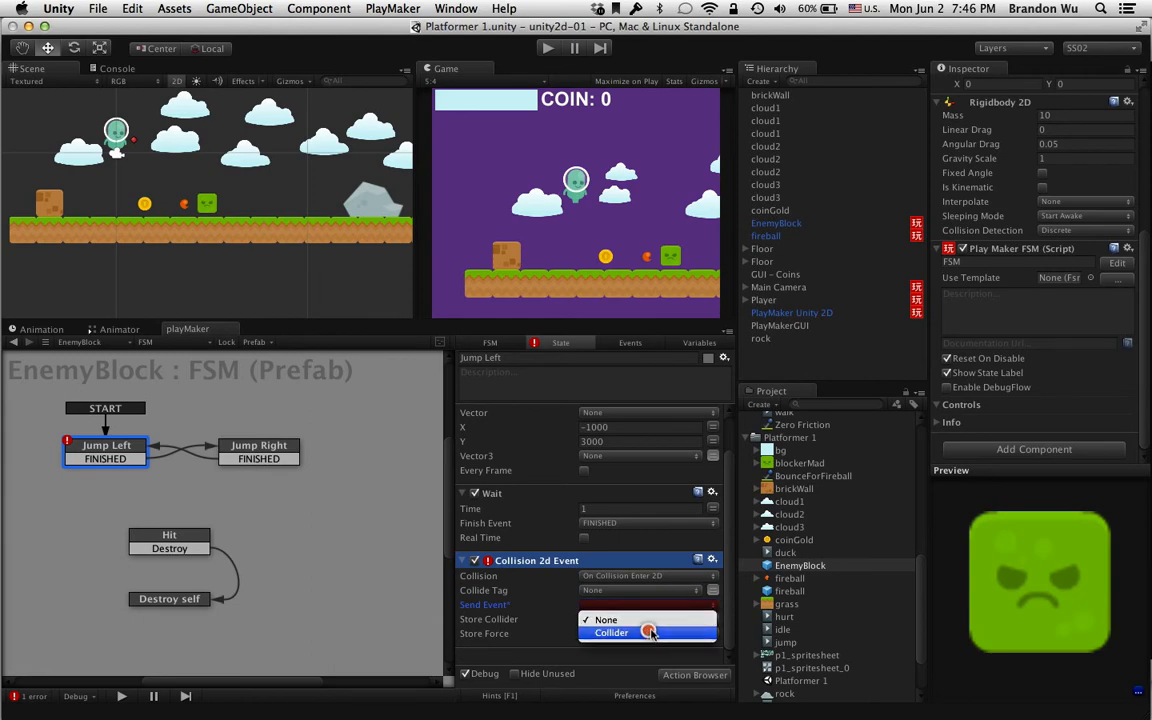
pyautogui.click(648, 631)
pyautogui.click(645, 590)
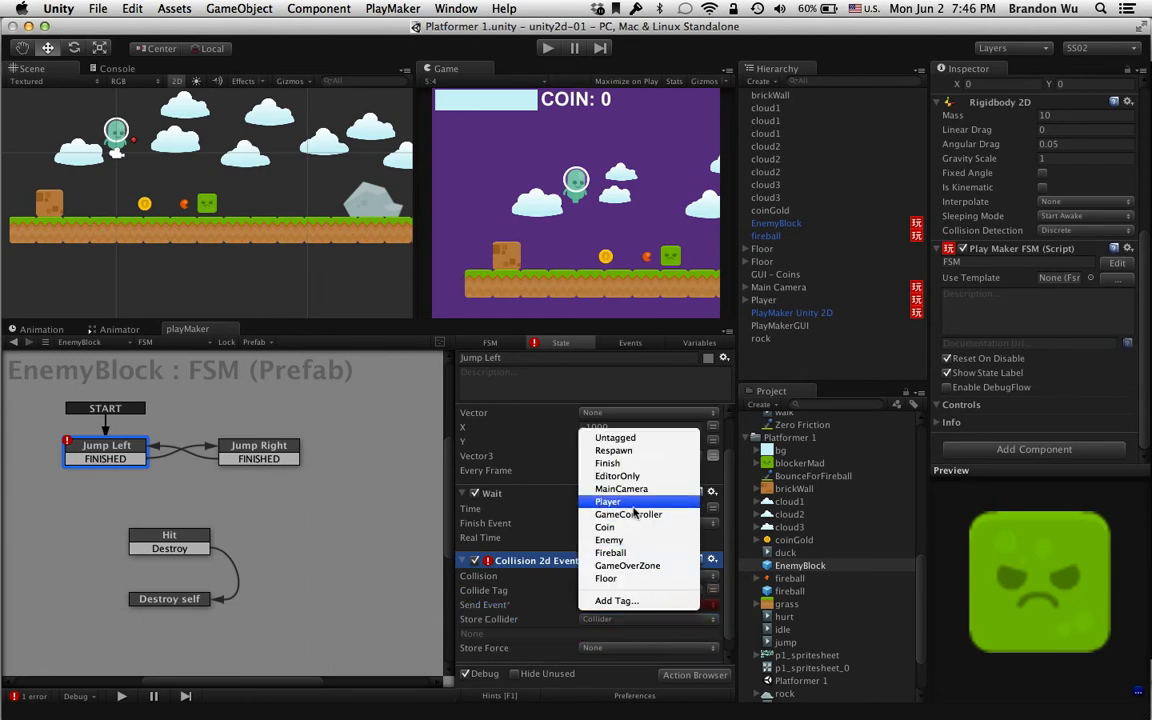
pyautogui.click(618, 552)
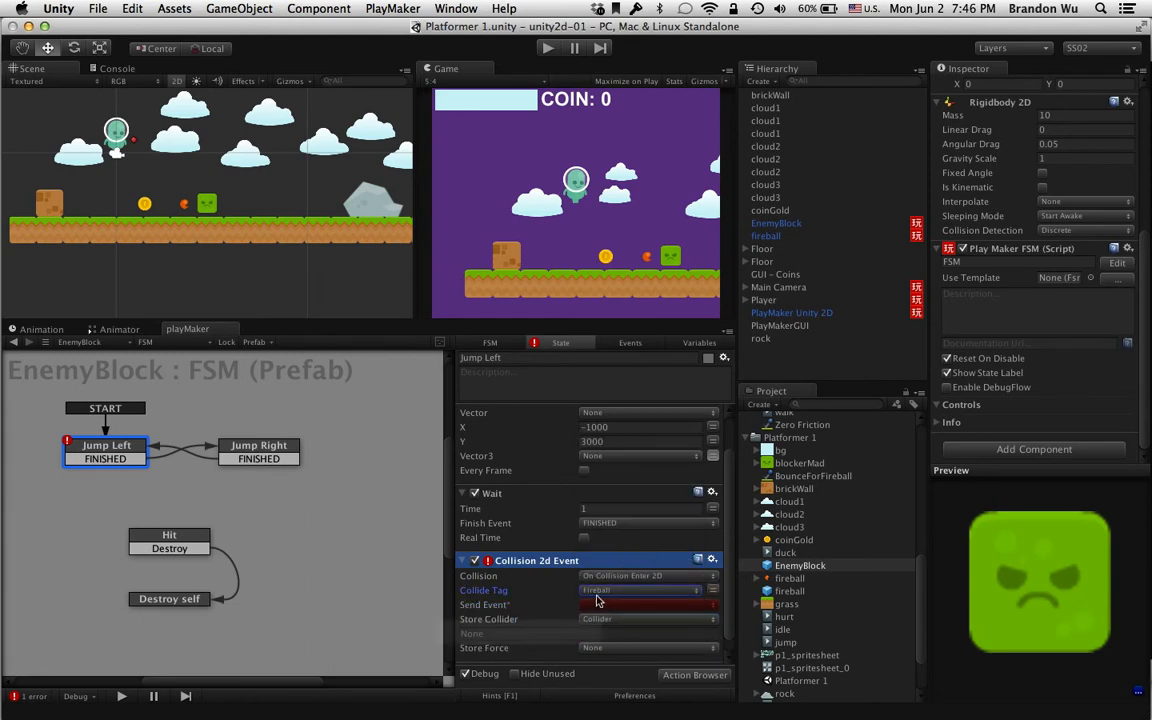
# - Add an event named HIt to the EnemyBlock prefab's FSM
pyautogui.click(630, 342)
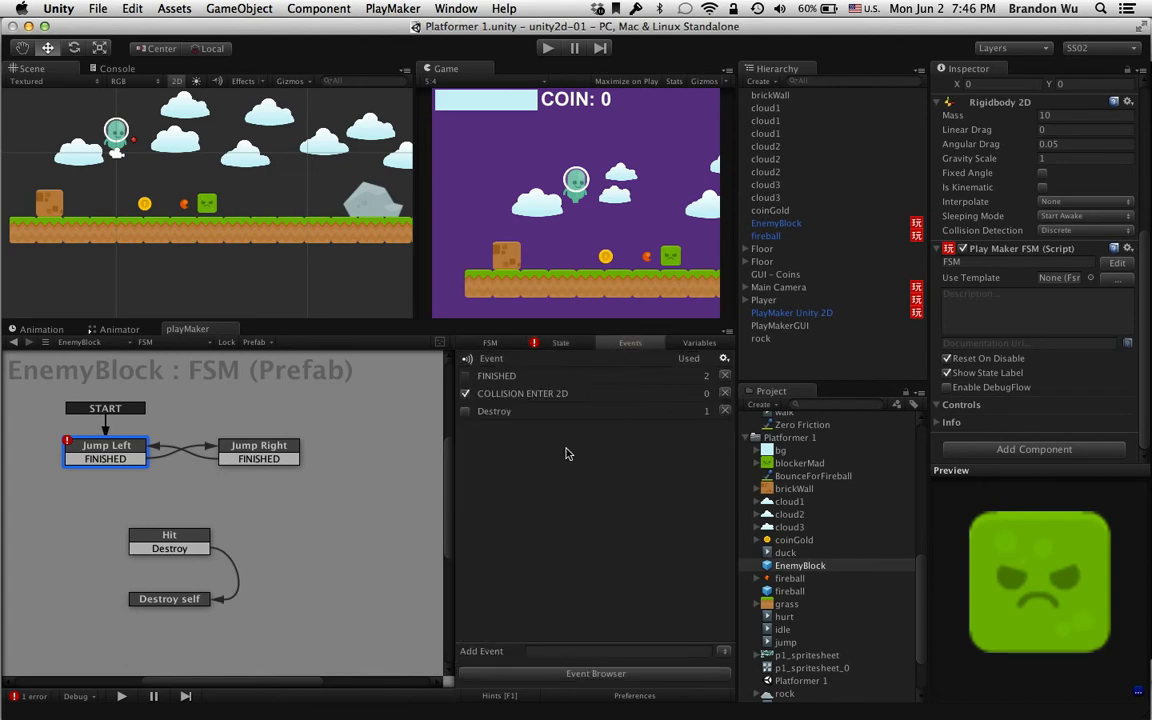
pyautogui.click(570, 648)
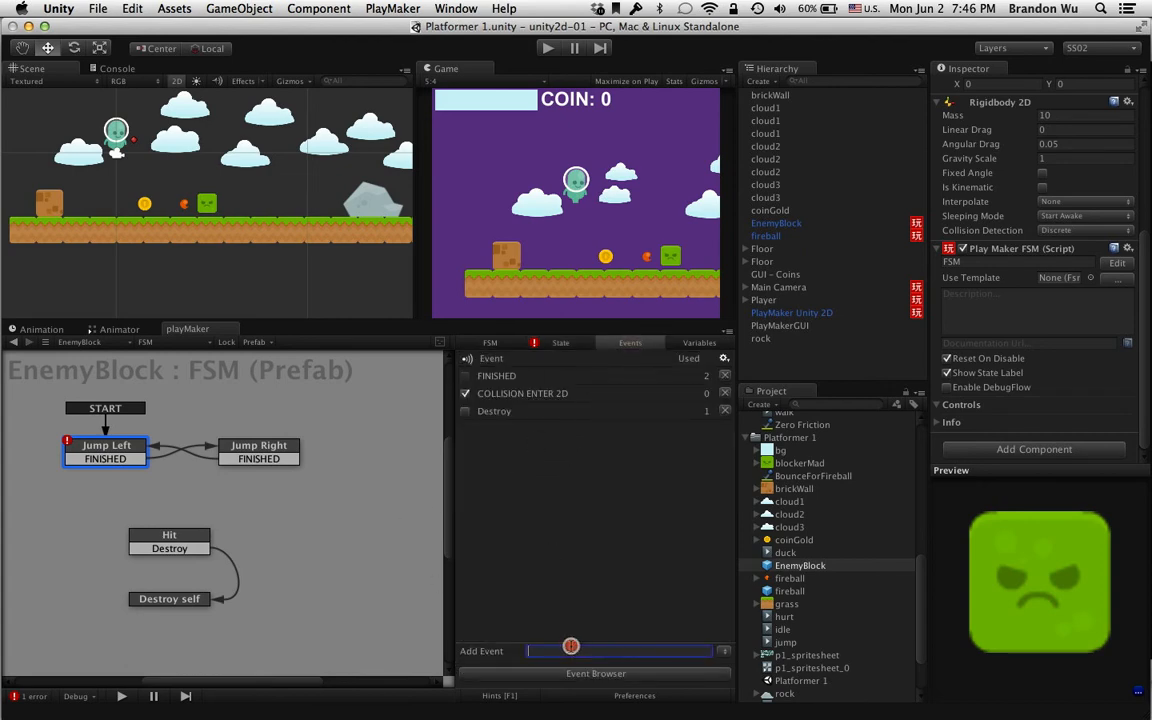
pyautogui.write('HIt')
pyautogui.press('Return')
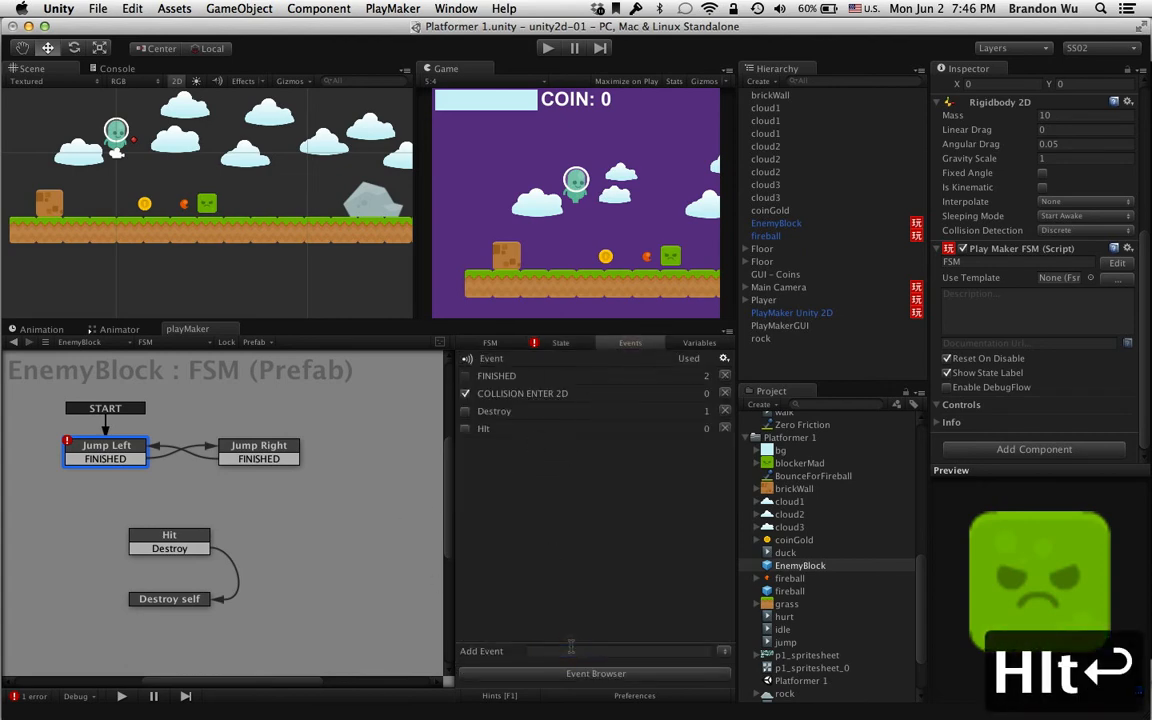
# - Add a second transition to the Jump Left state below FINISHED
pyautogui.rightClick(128, 460)
pyautogui.moveTo(200, 456)
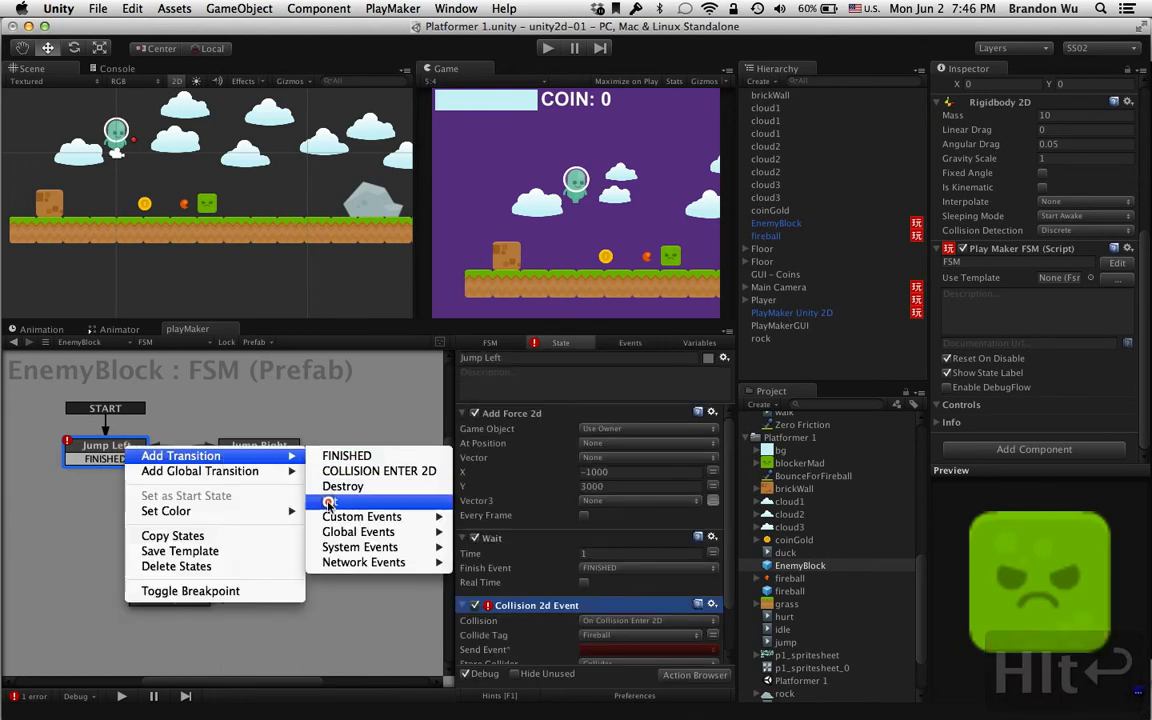
pyautogui.click(329, 503)
pyautogui.rightClick(138, 478)
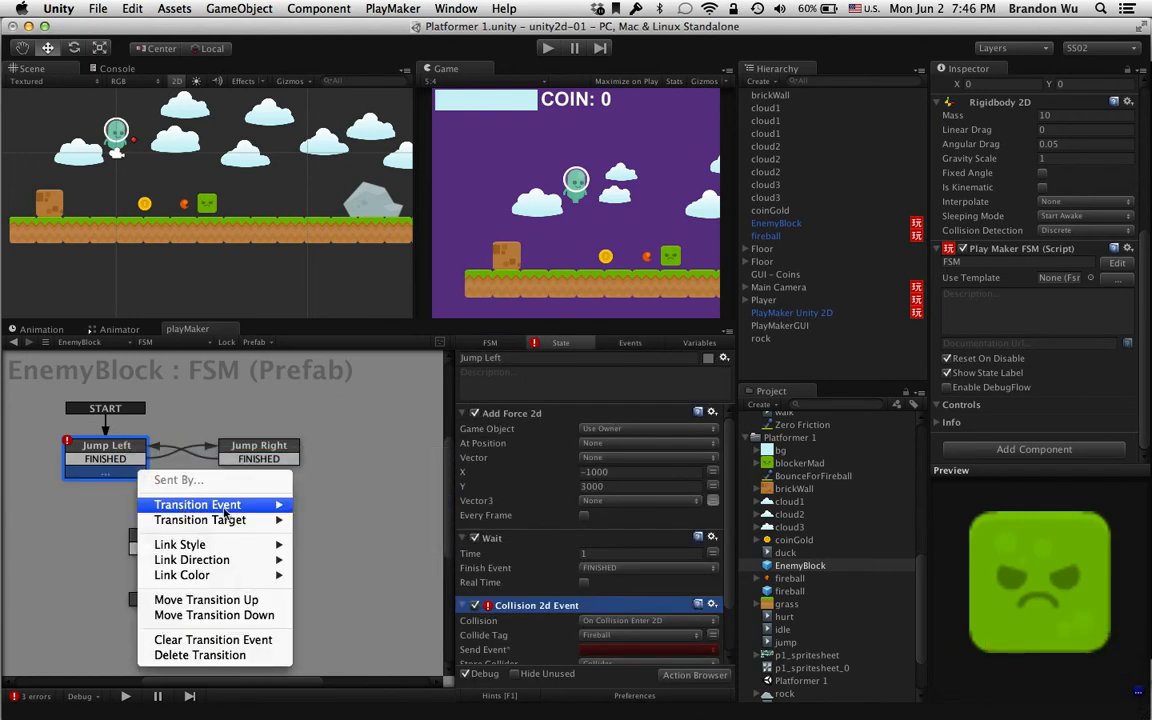
pyautogui.click(578, 374)
# - Rename the newly added HIt event as Hit
pyautogui.click(630, 342)
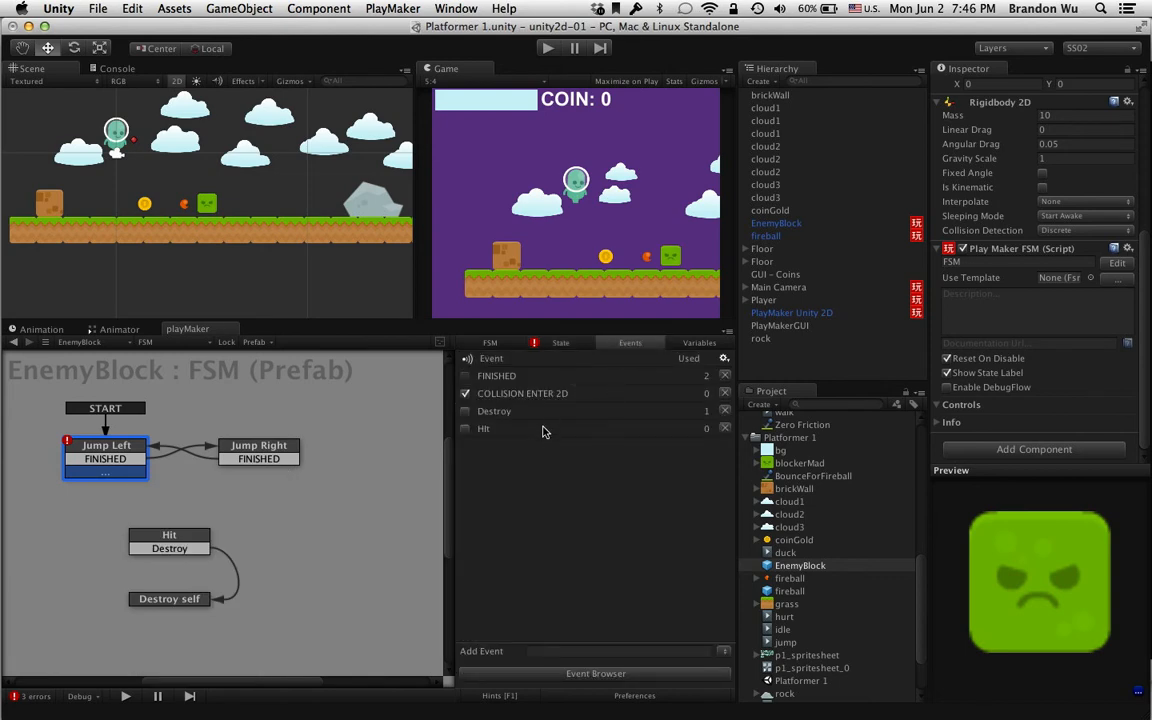
pyautogui.click(490, 428)
pyautogui.click(514, 636)
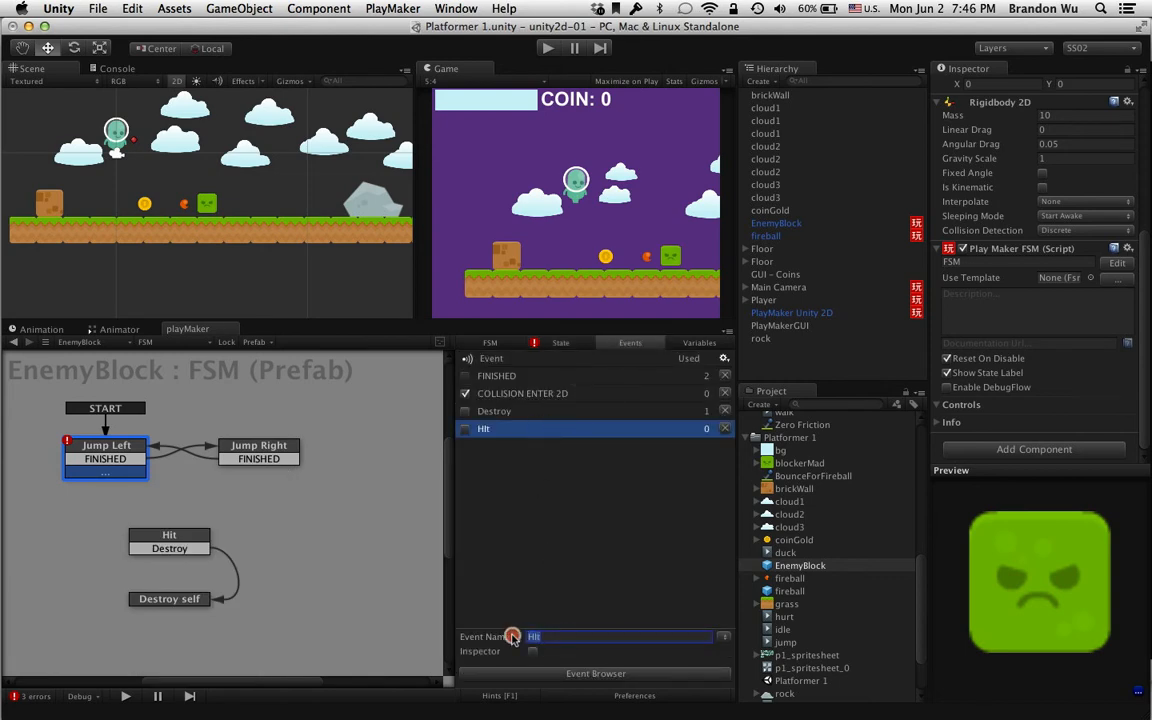
pyautogui.write('Hit')
pyautogui.press('Return')
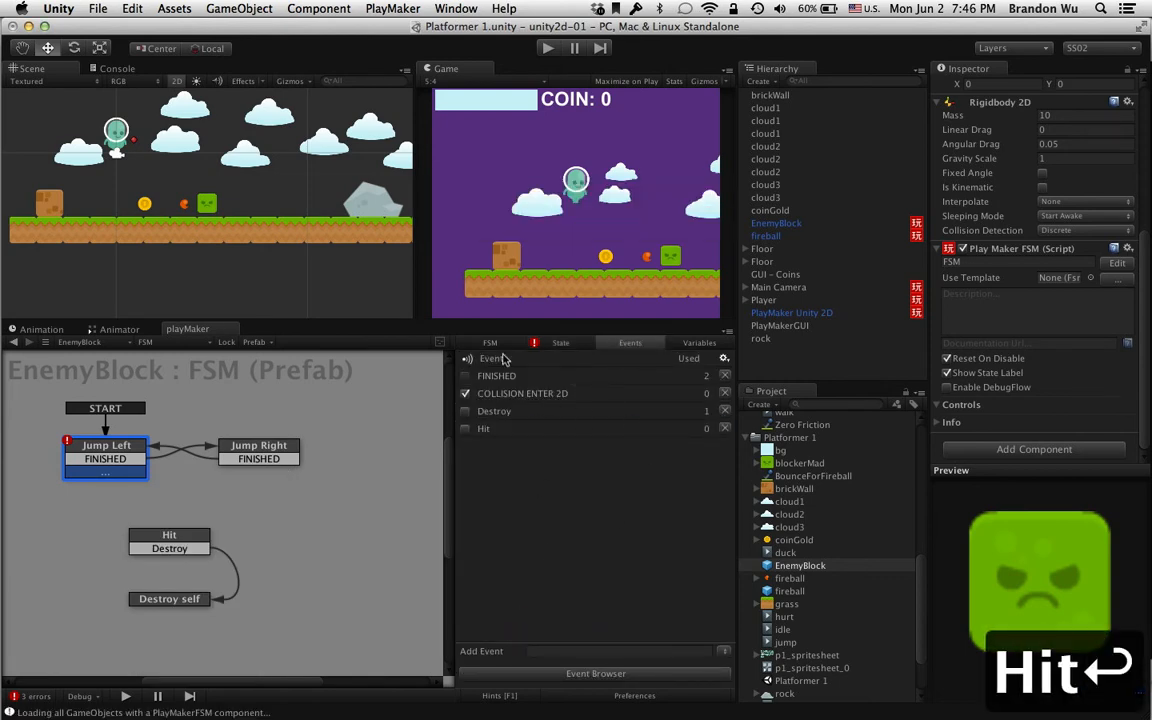
# - Make Jump Left's Collision 2d Event send Hit and assign the Hit event to the state's blank transition
pyautogui.scroll(-2, 613, 599)
pyautogui.click(640, 590)
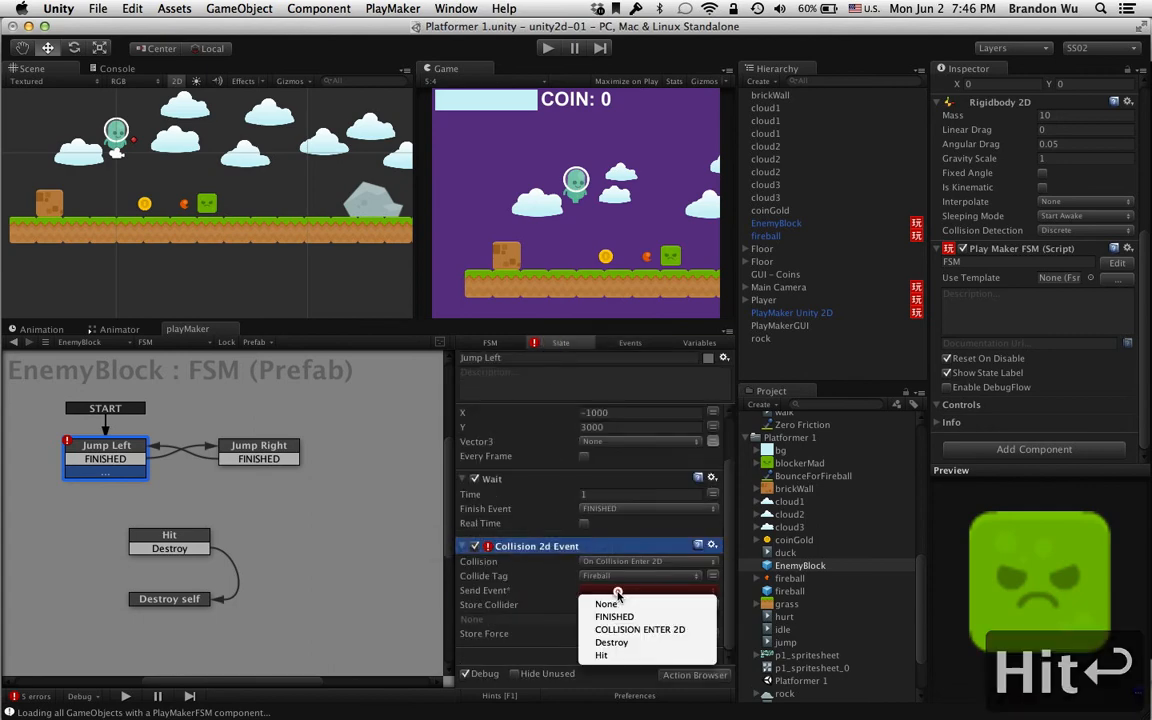
pyautogui.click(625, 656)
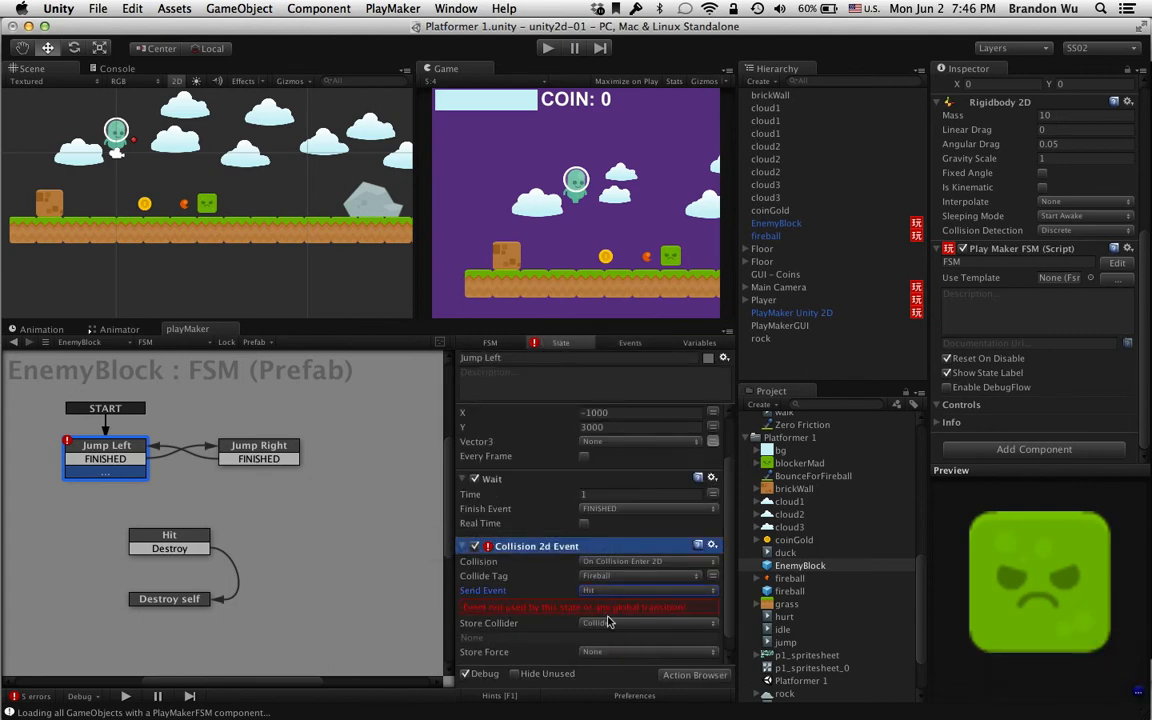
pyautogui.rightClick(128, 471)
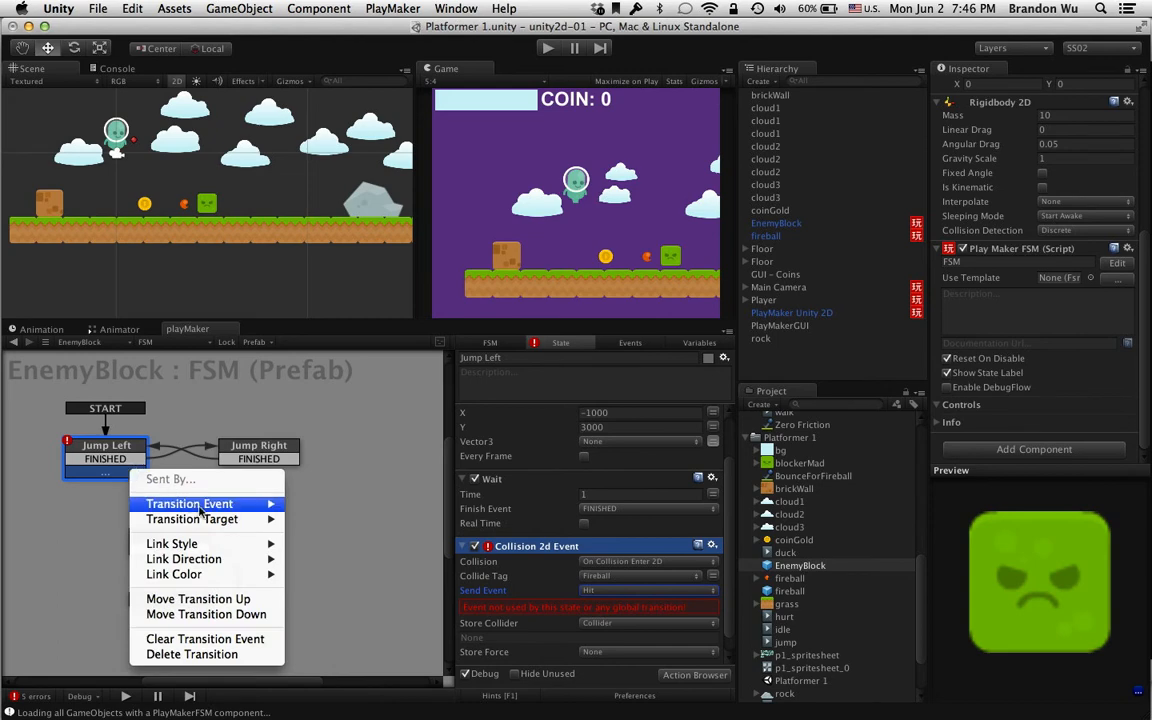
pyautogui.moveTo(200, 504)
pyautogui.click(340, 549)
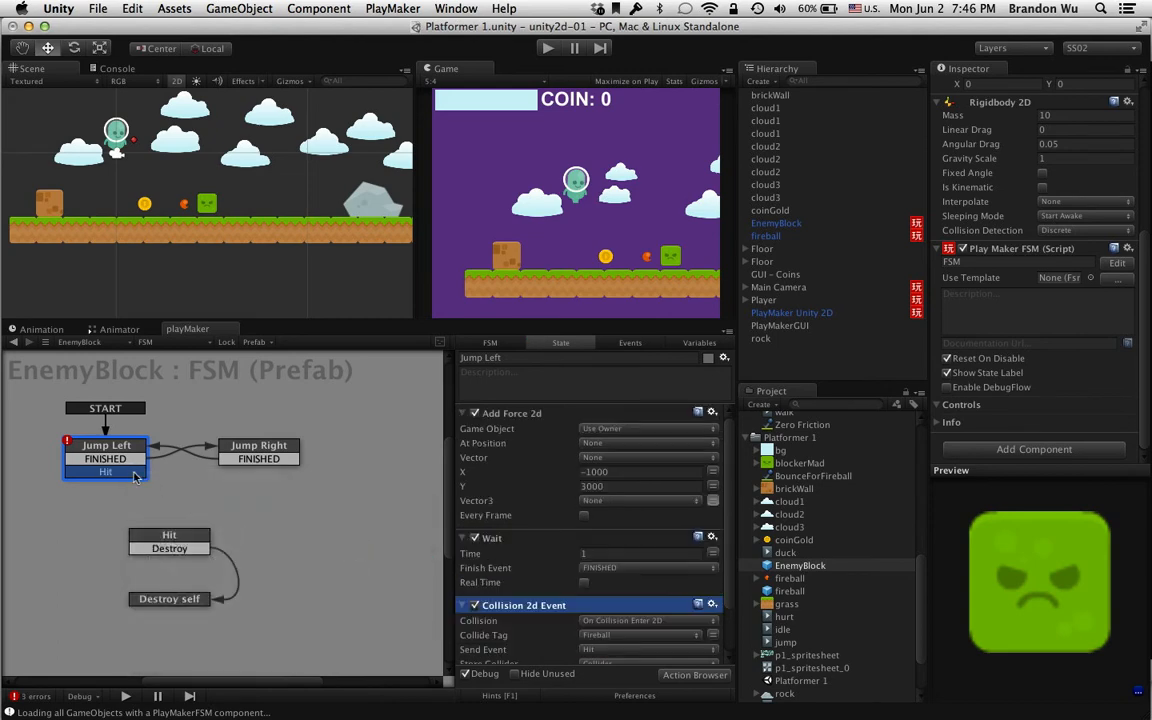
# - Connect Jump Left's Hit transition to the Hit state and delete the Goto Previous State action from that state
pyautogui.click(170, 538)
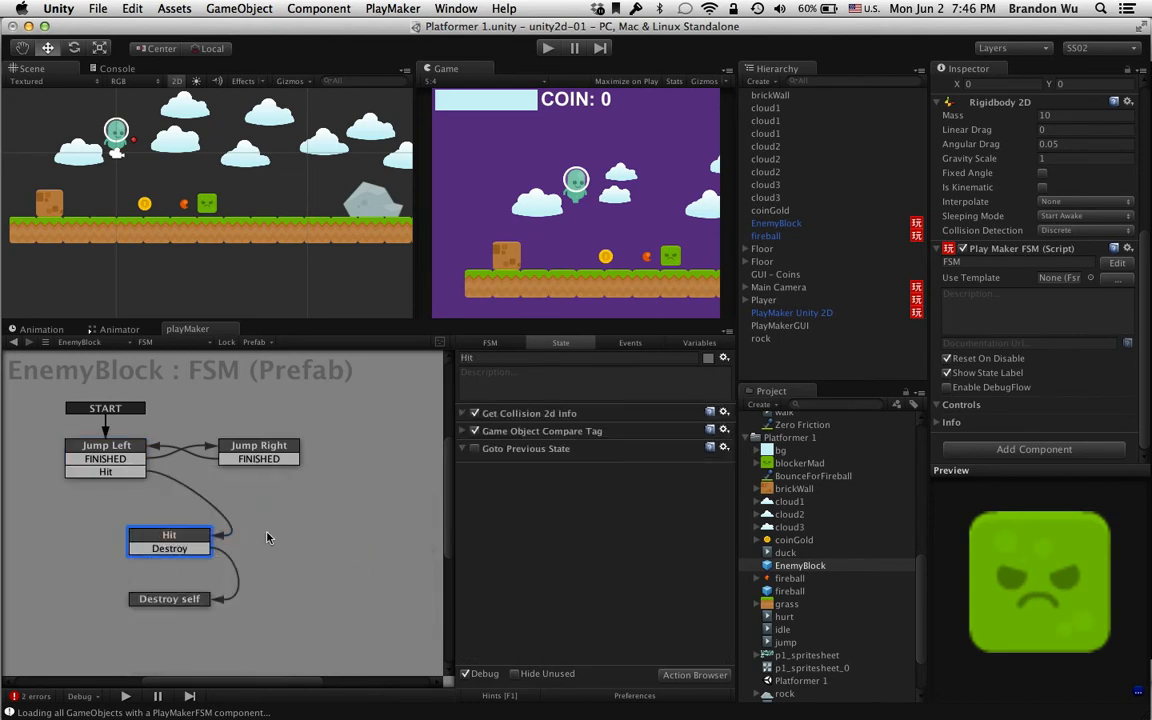
pyautogui.click(519, 451)
pyautogui.press('BackSpace')
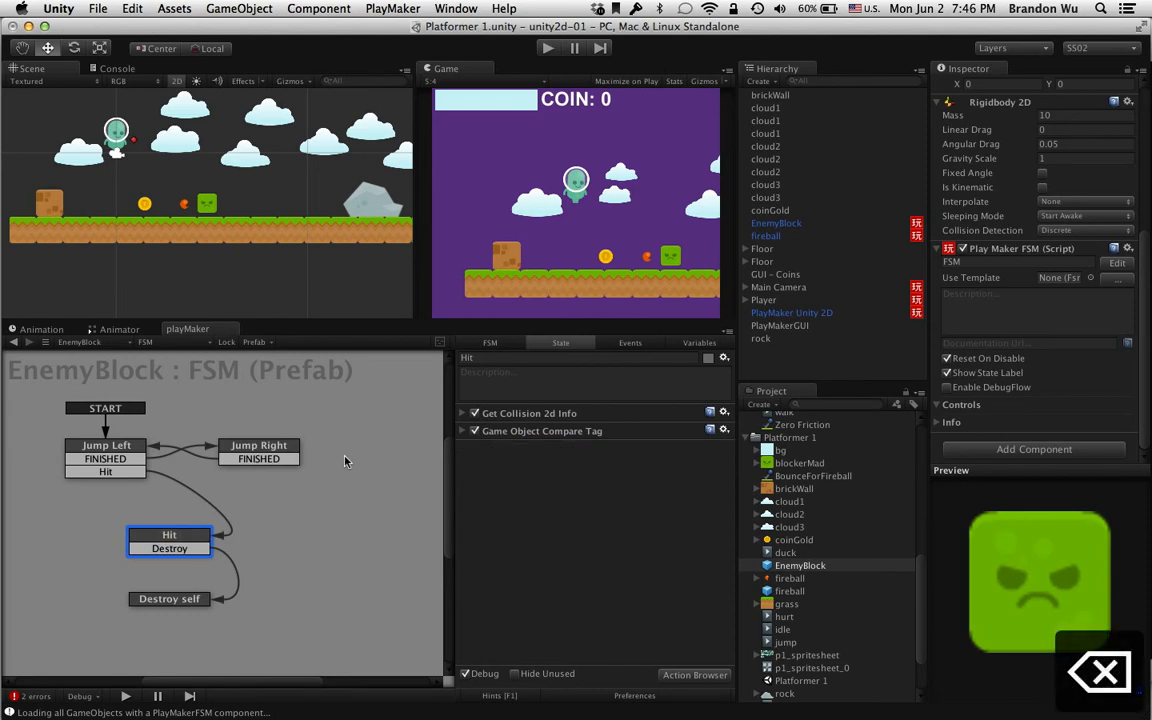
# - Add a Hit transition to the Jump Right state
pyautogui.rightClick(225, 452)
pyautogui.moveTo(300, 454)
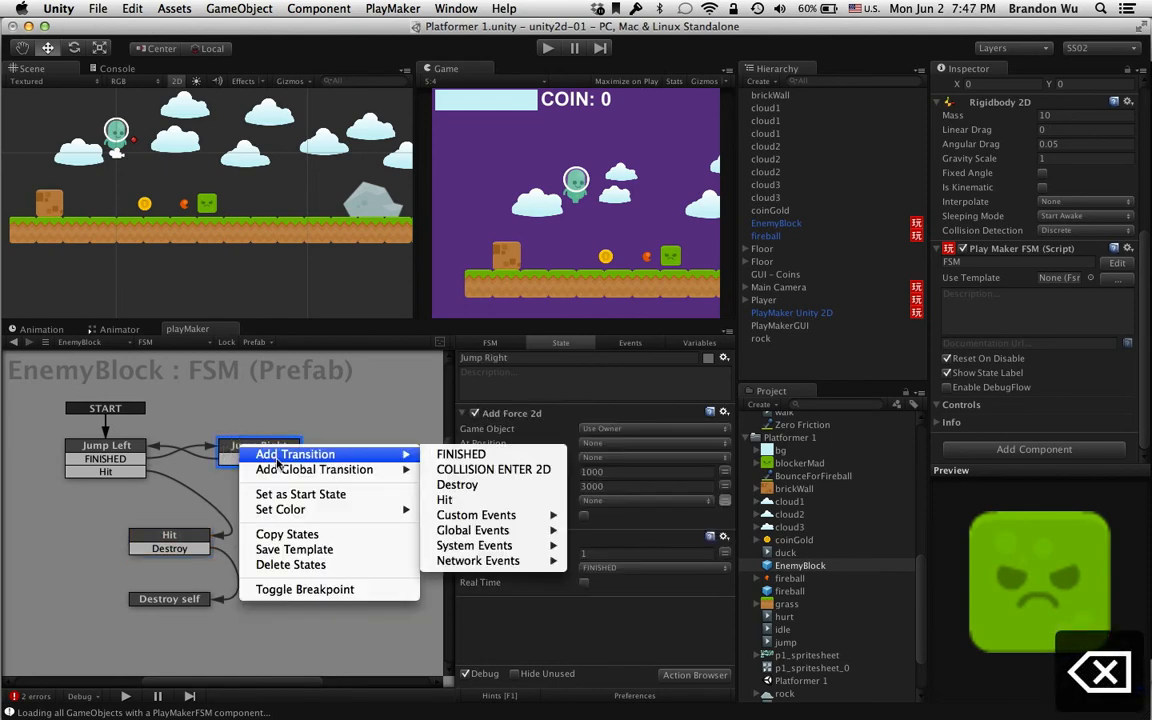
pyautogui.click(442, 499)
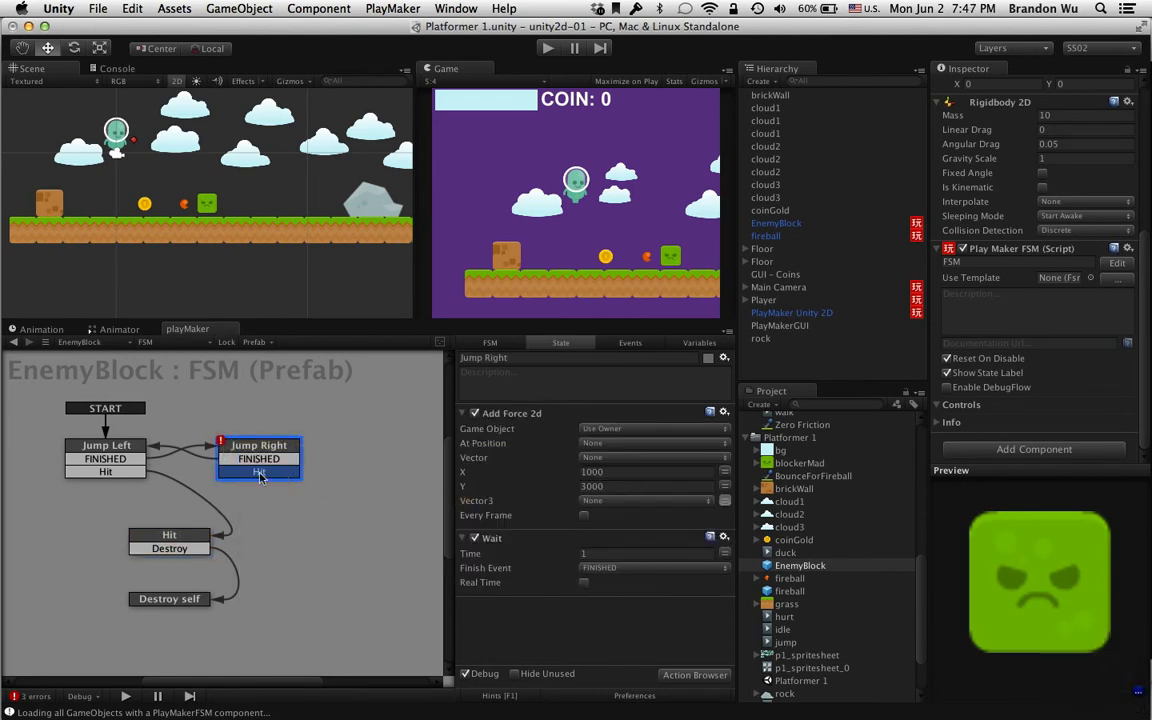
# - Copy the Collision 2d Event action from Jump Left into Jump Right and connect Jump Right's Hit transition to the Hit state
pyautogui.click(137, 458)
pyautogui.scroll(-2, 460, 515)
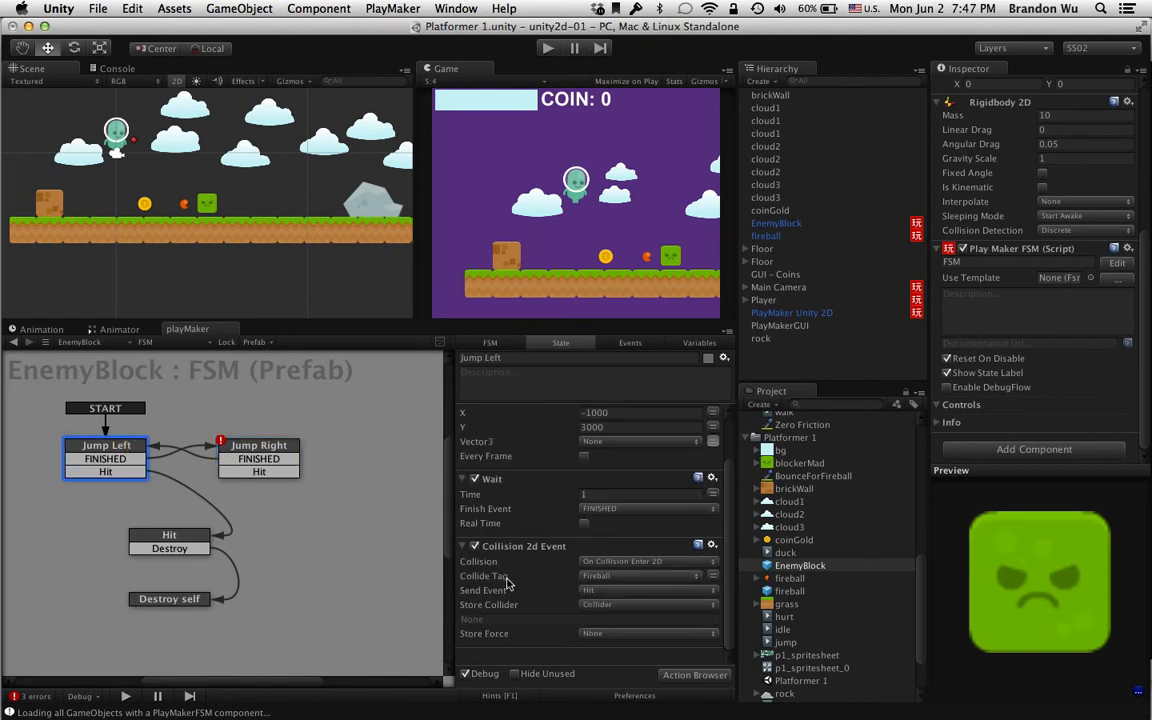
pyautogui.click(511, 548)
pyautogui.press('super+c')
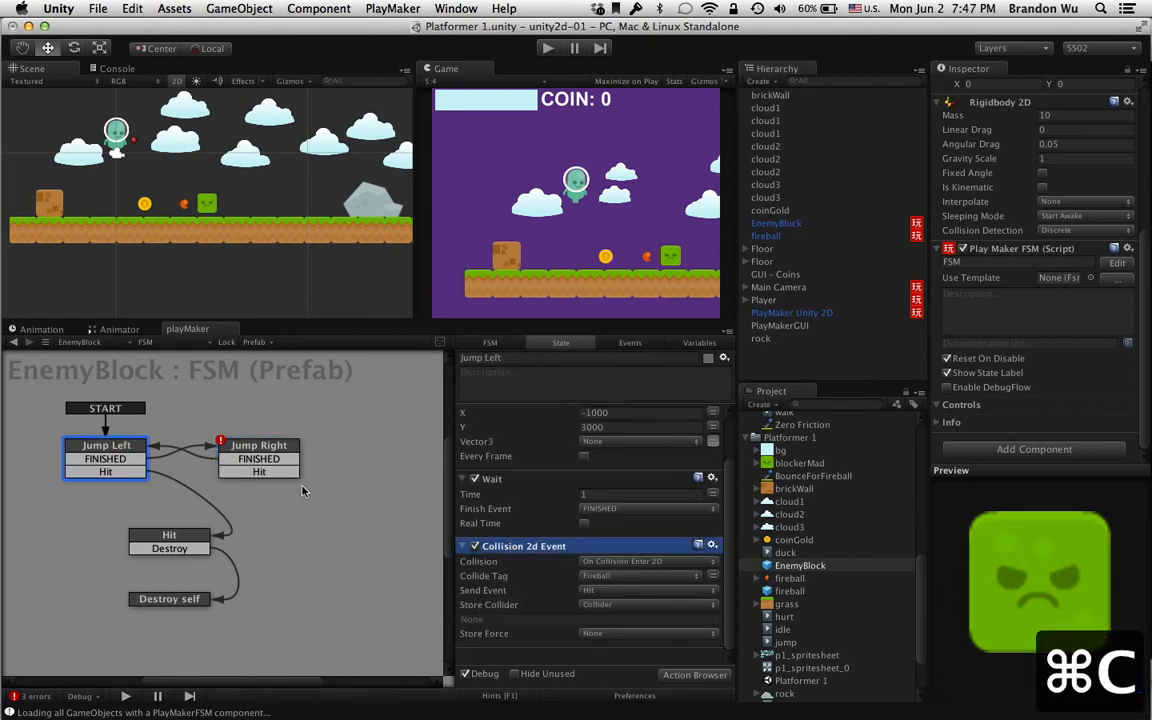
pyautogui.click(285, 452)
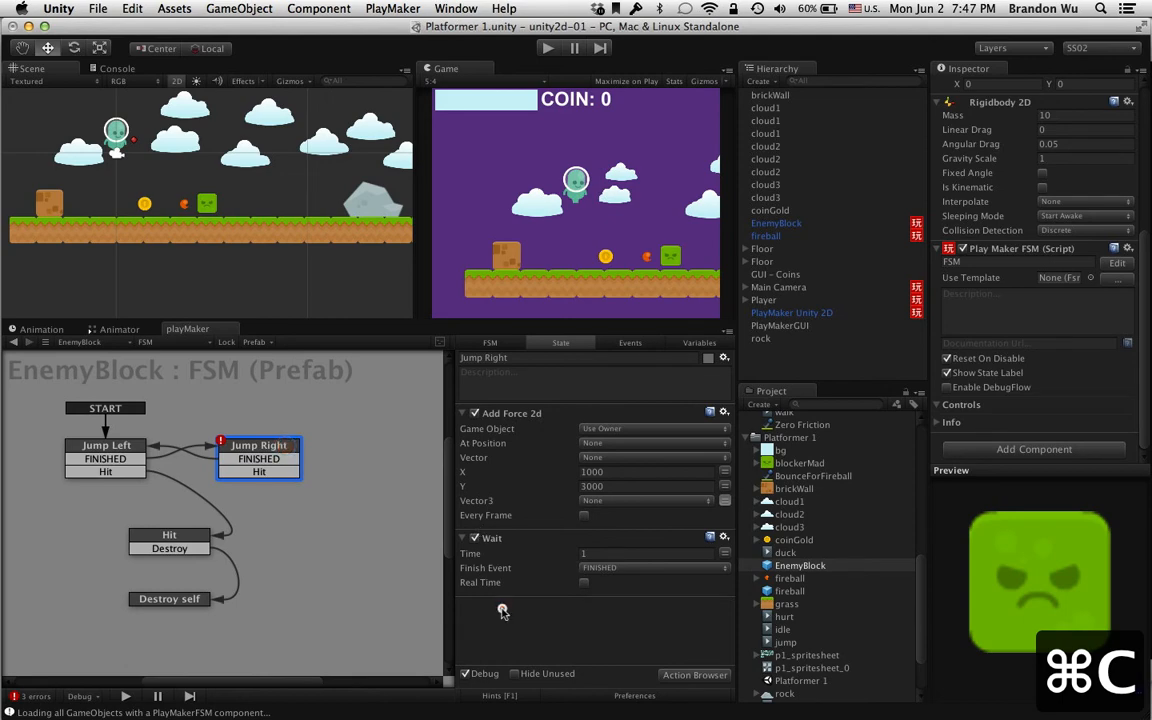
pyautogui.press('super+v')
pyautogui.scroll(-2, 505, 610)
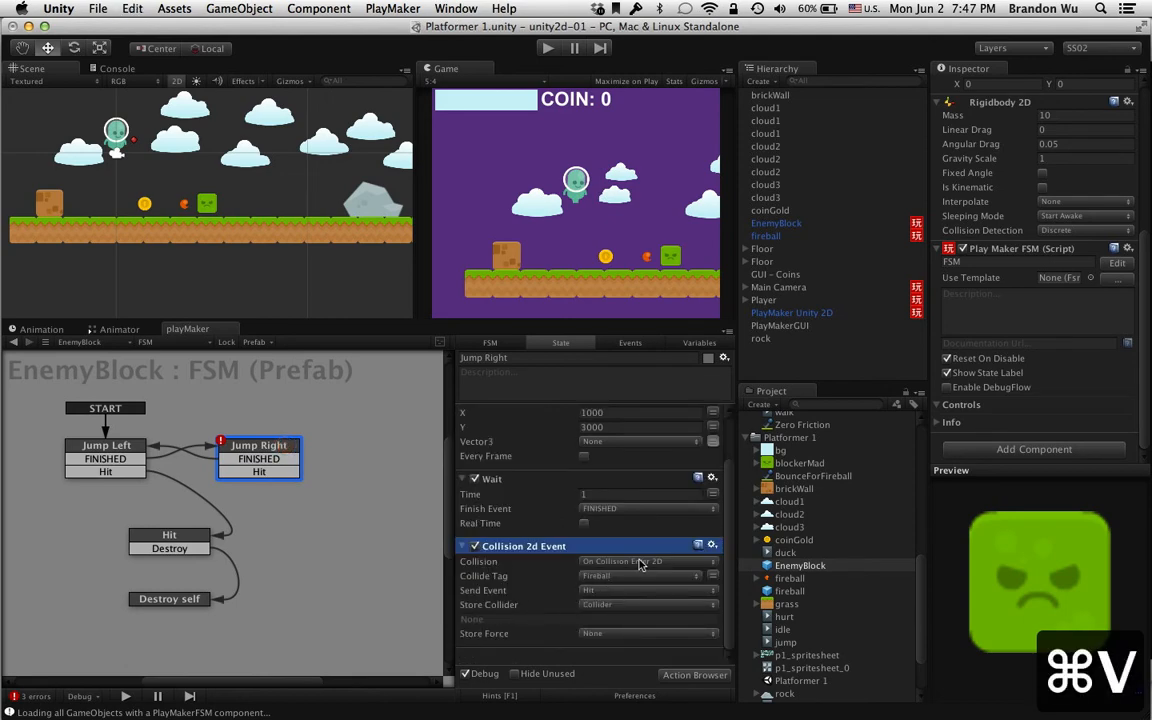
pyautogui.moveTo(273, 473); pyautogui.dragTo(189, 533)
# - Delete the Get Collision 2d Info and Game Object Compare Tag actions from the Hit state
pyautogui.click(190, 534)
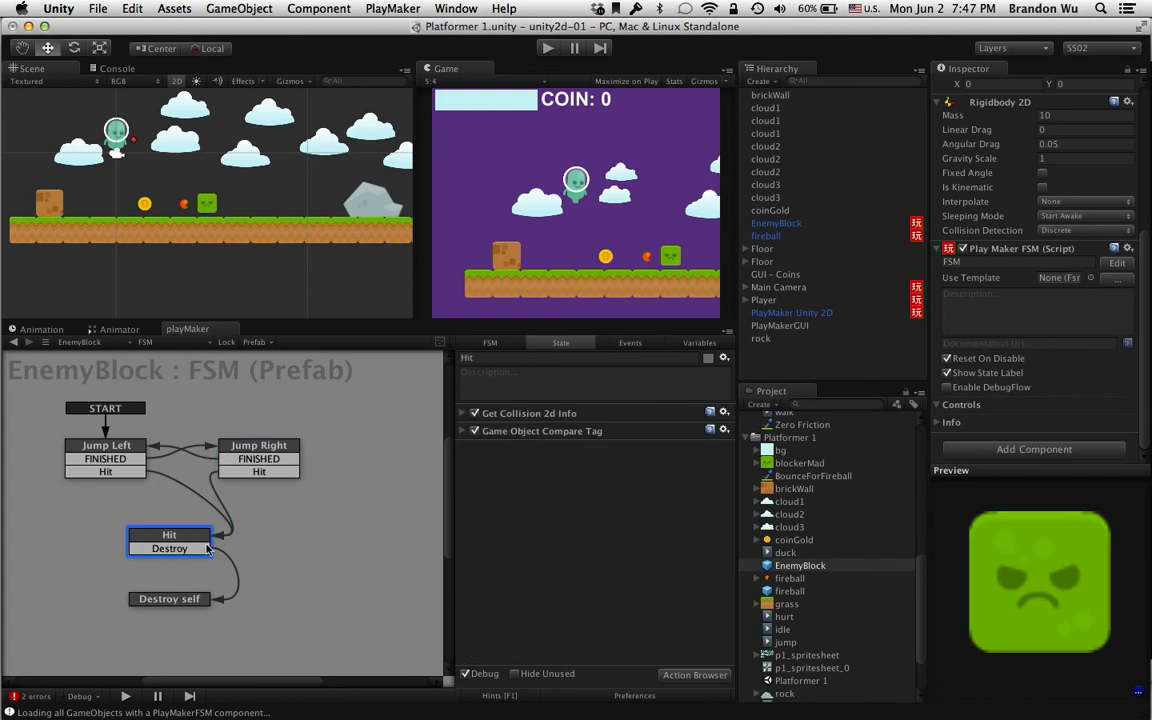
pyautogui.click(463, 431)
pyautogui.click(463, 413)
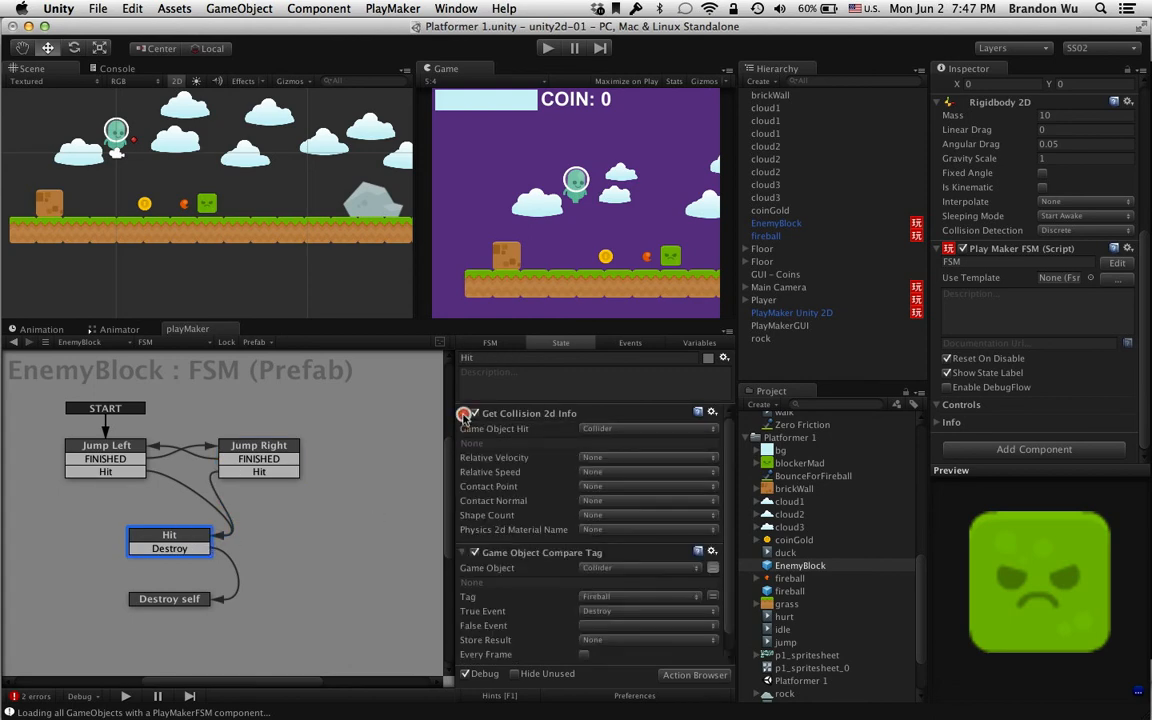
pyautogui.click(512, 419)
pyautogui.press('BackSpace')
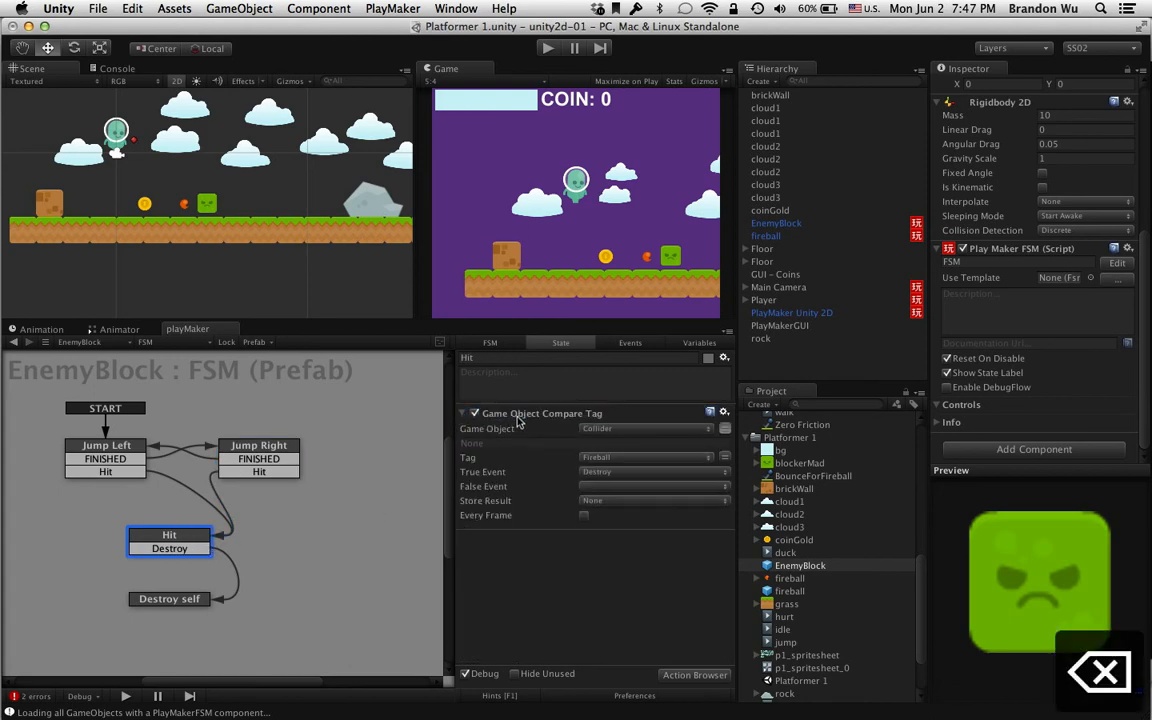
pyautogui.click(518, 418)
pyautogui.press('BackSpace')
# - Check the Jump Right state's actions and save the scene
pyautogui.click(276, 449)
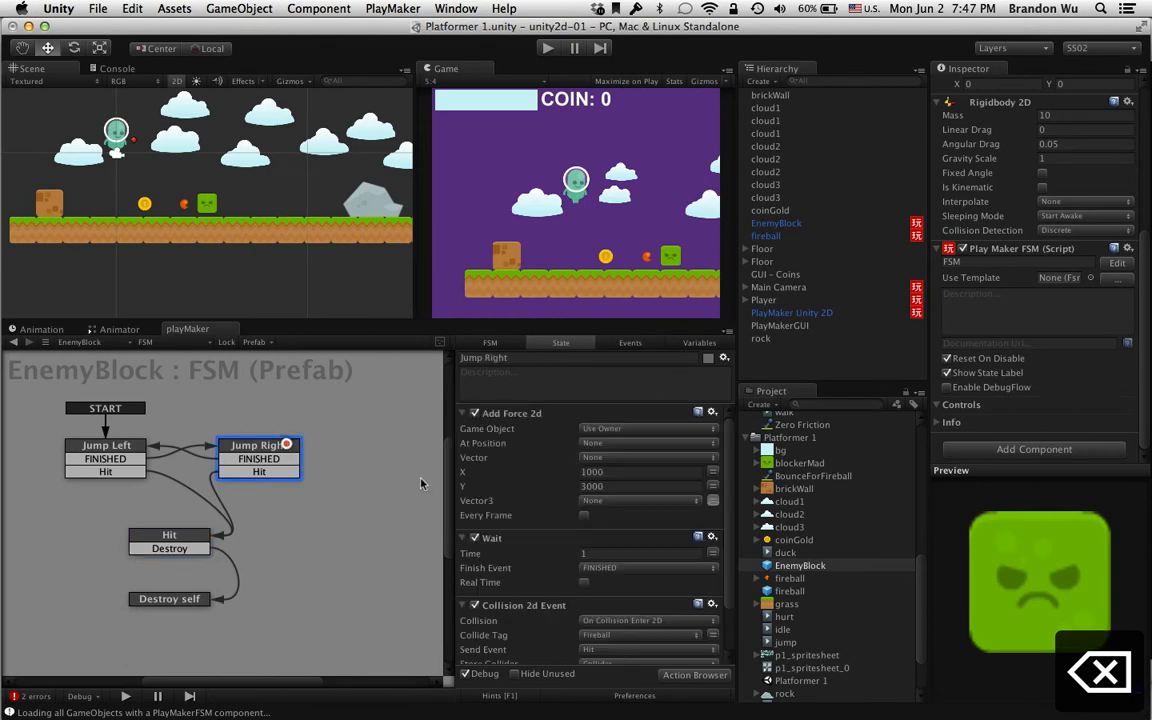
pyautogui.scroll(-3, 635, 602)
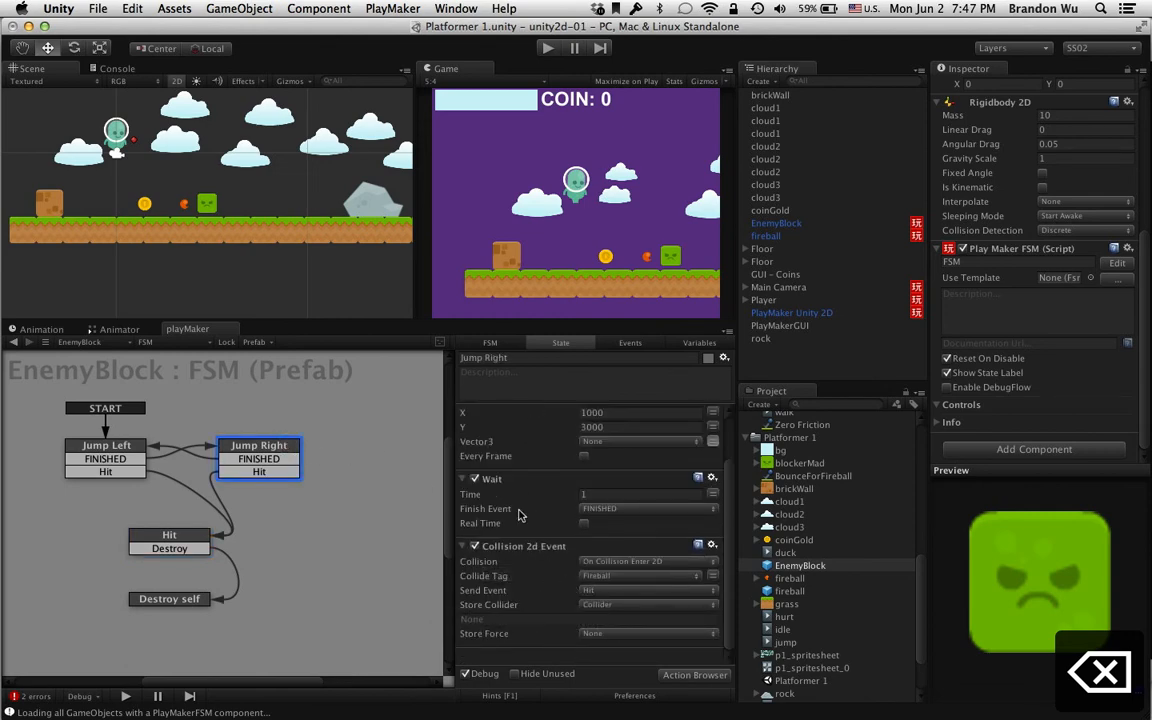
pyautogui.press('super+s')
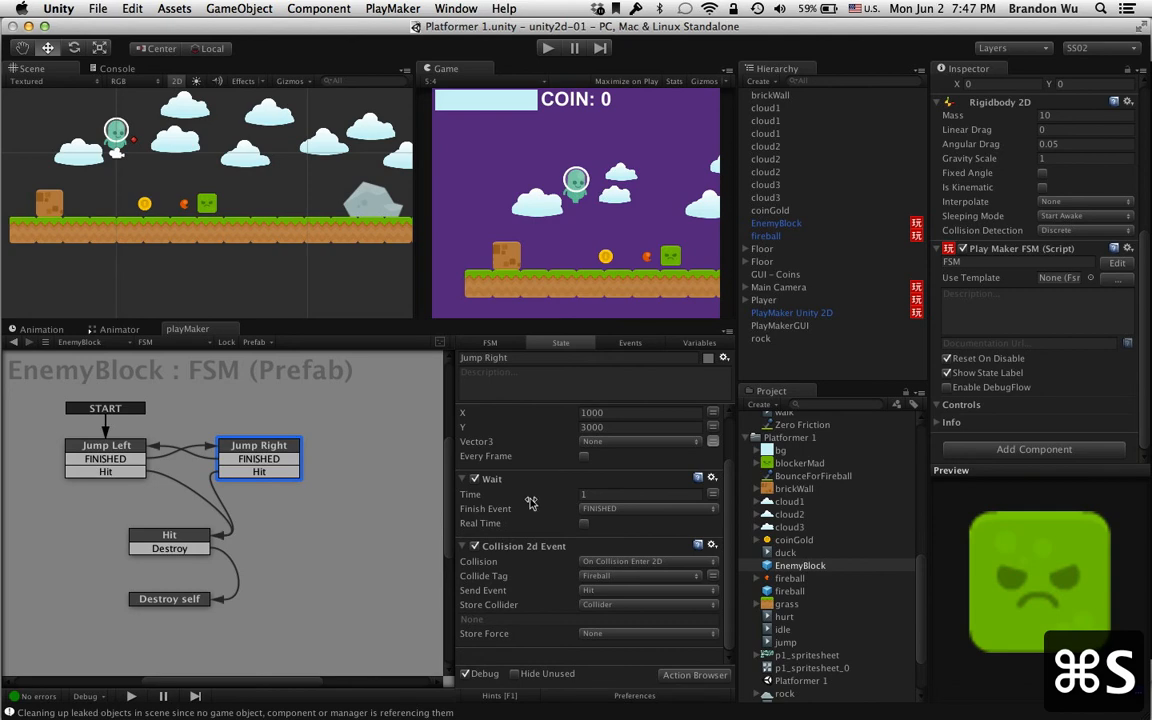
# - Start a play test and select the EnemyBlock object in the scene to watch its FSM
pyautogui.press('super+p')
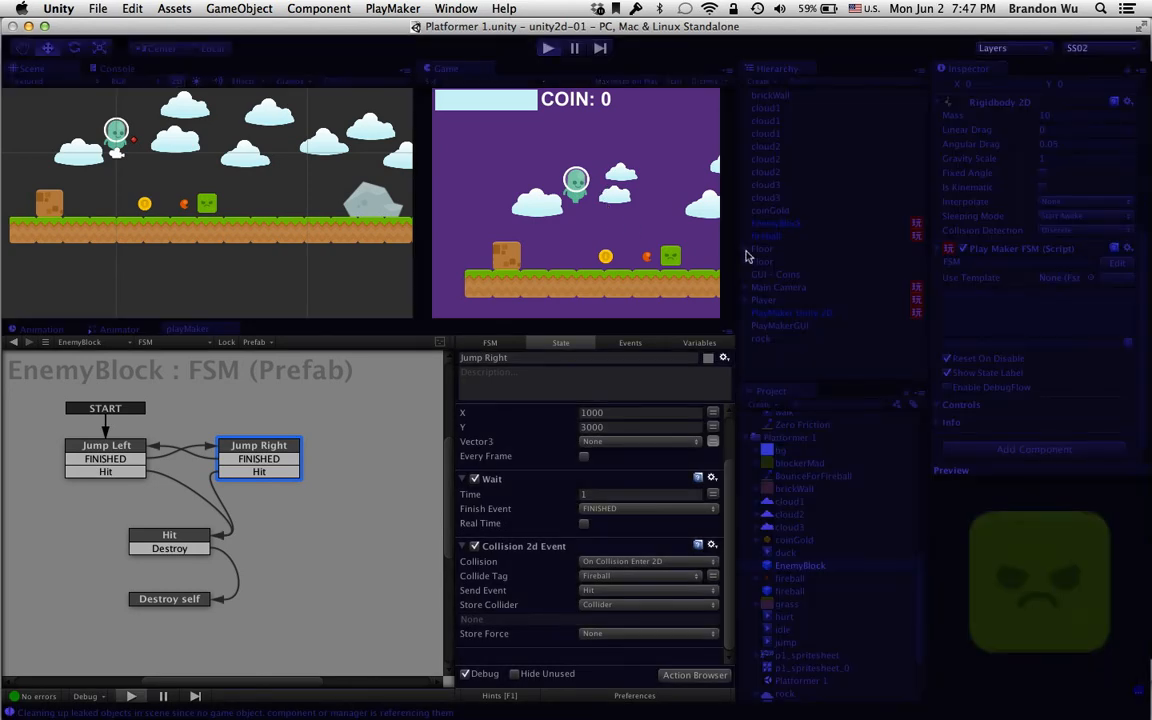
pyautogui.click(795, 224)
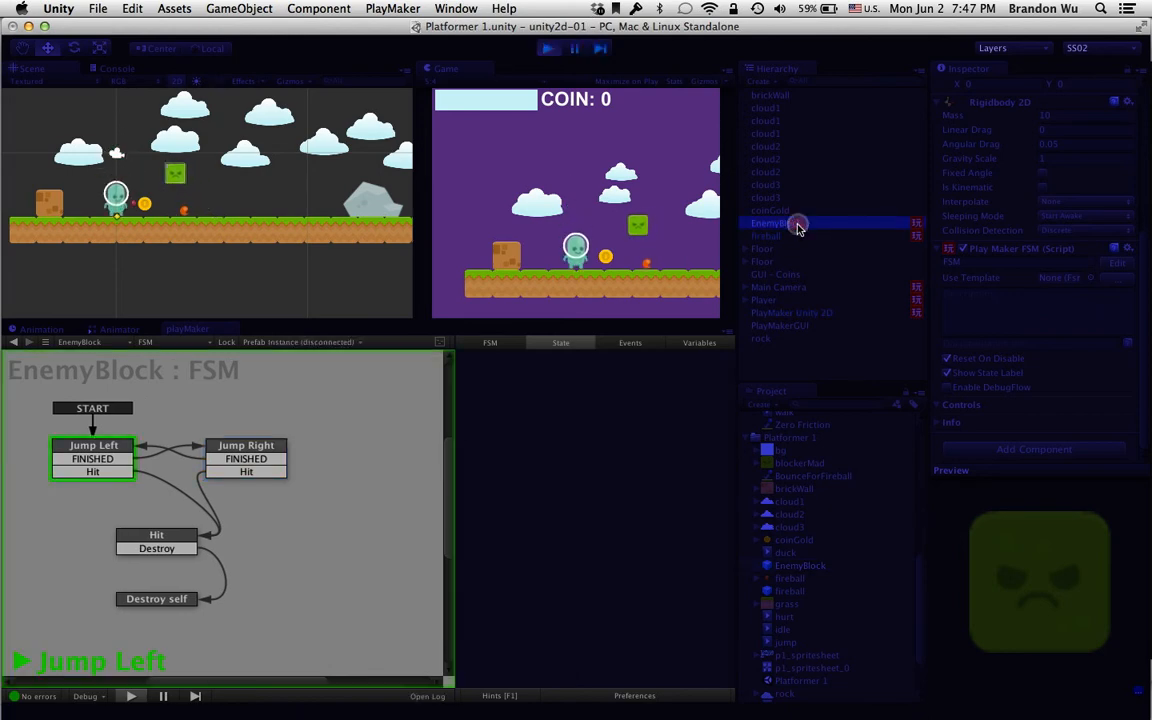
# - Fire fireballs at the enemy in the running game, watch the EnemyBlock FSM react, and stop the play test
pyautogui.click(631, 220)
pyautogui.click(631, 220)
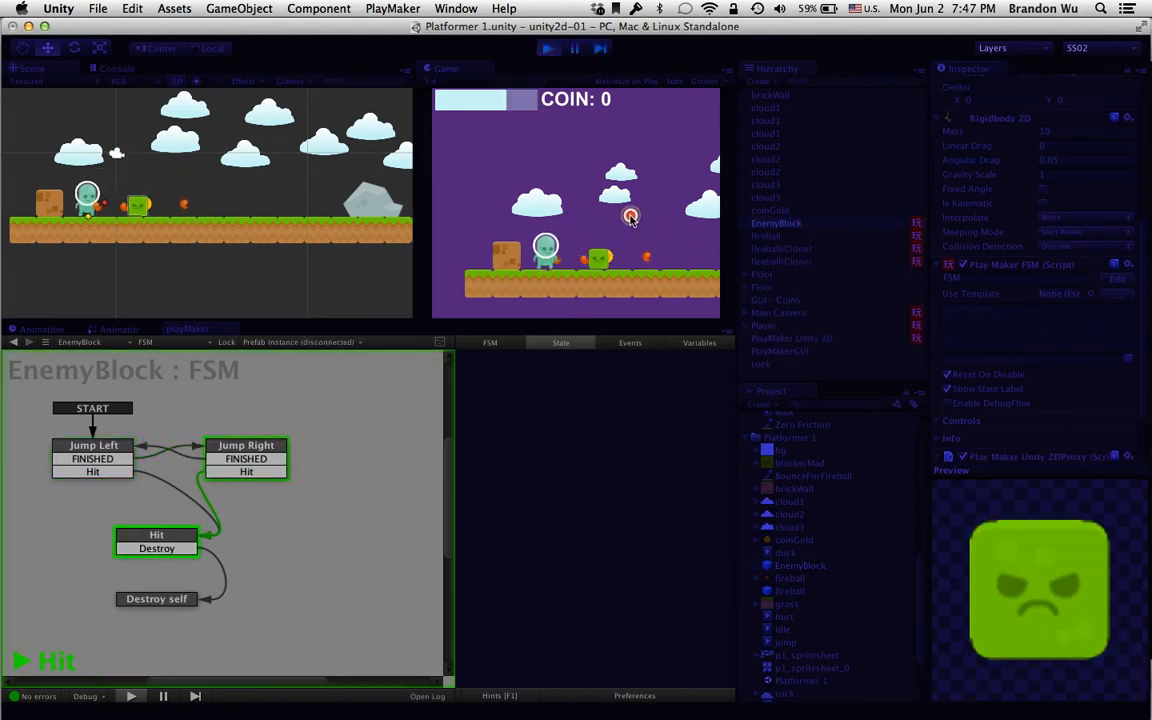
pyautogui.click(631, 220)
pyautogui.click(631, 220)
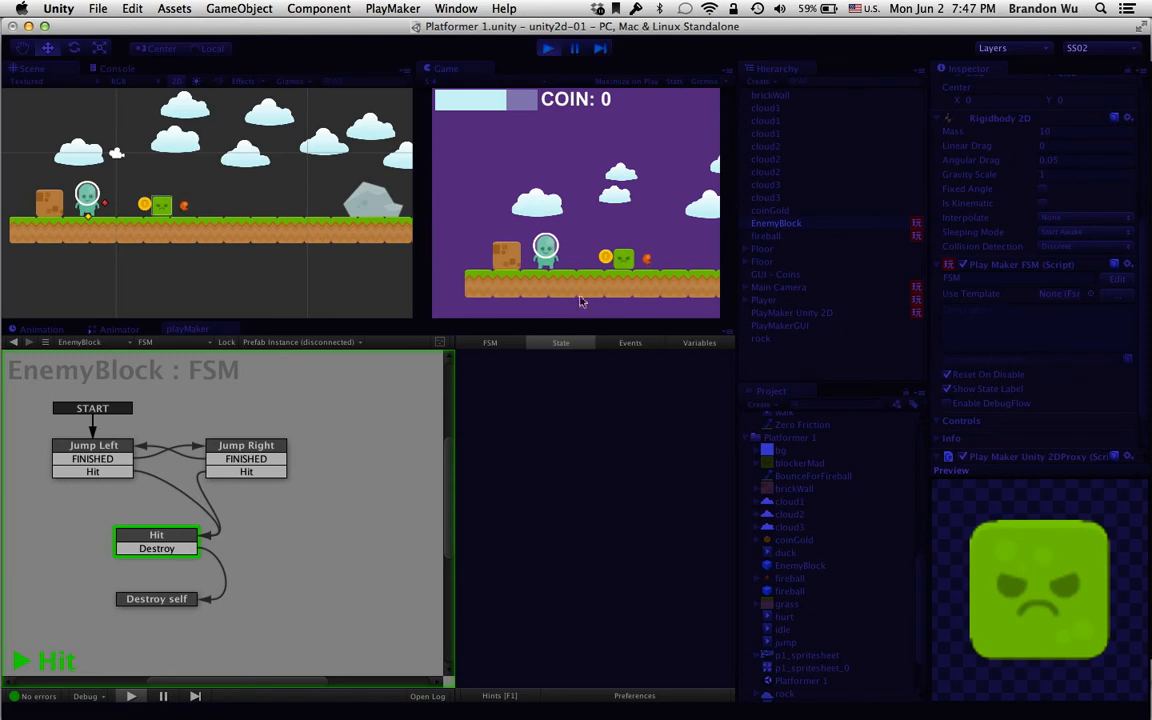
pyautogui.click(548, 50)
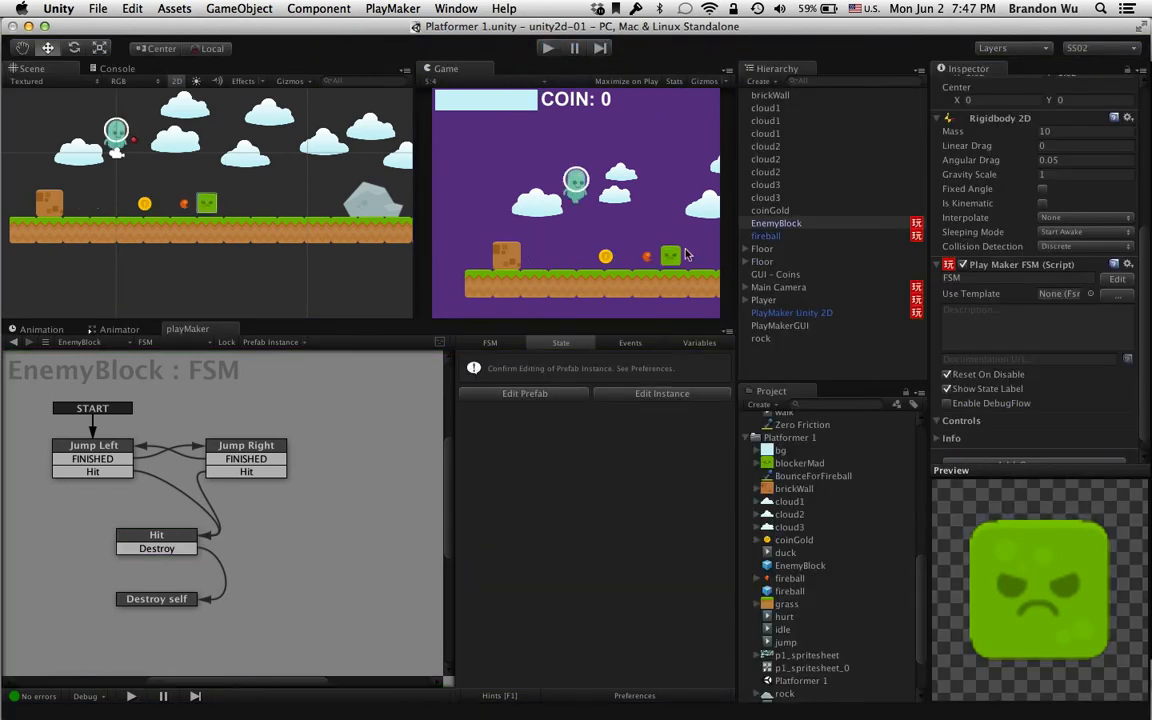
# - Delete the leftover fireball object from the scene hierarchy, select EnemyBlock and save the scene
pyautogui.click(790, 237)
pyautogui.press('super+BackSpace')
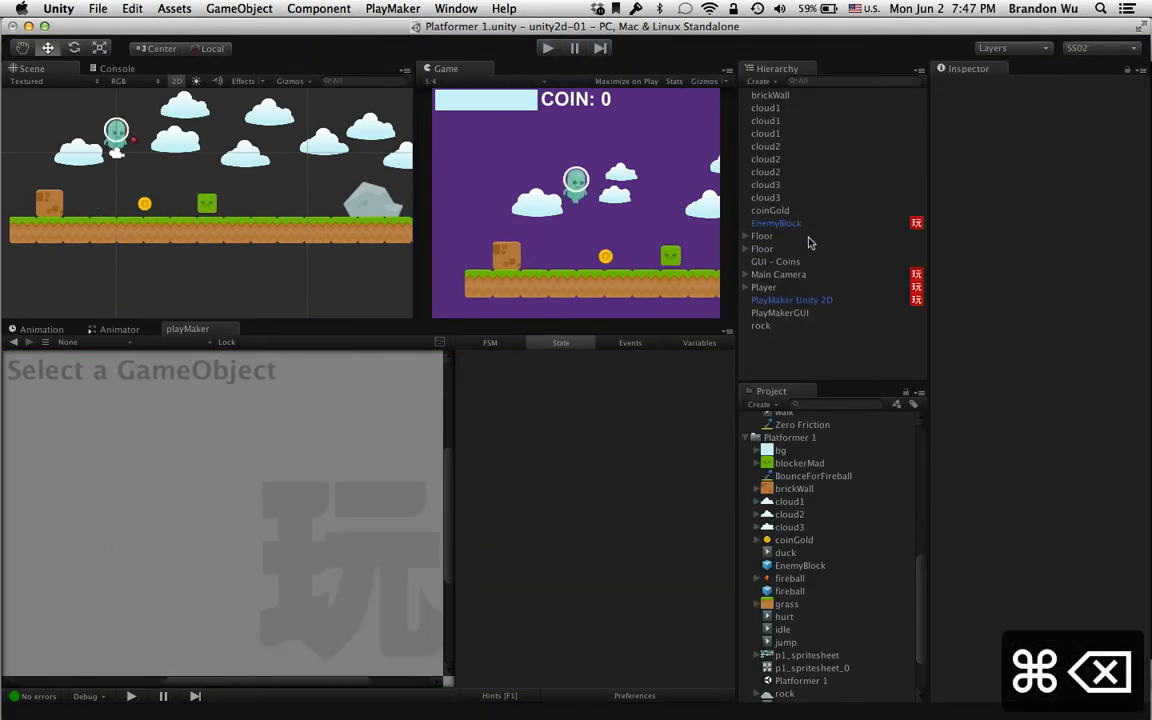
pyautogui.click(800, 224)
pyautogui.press('super+s')
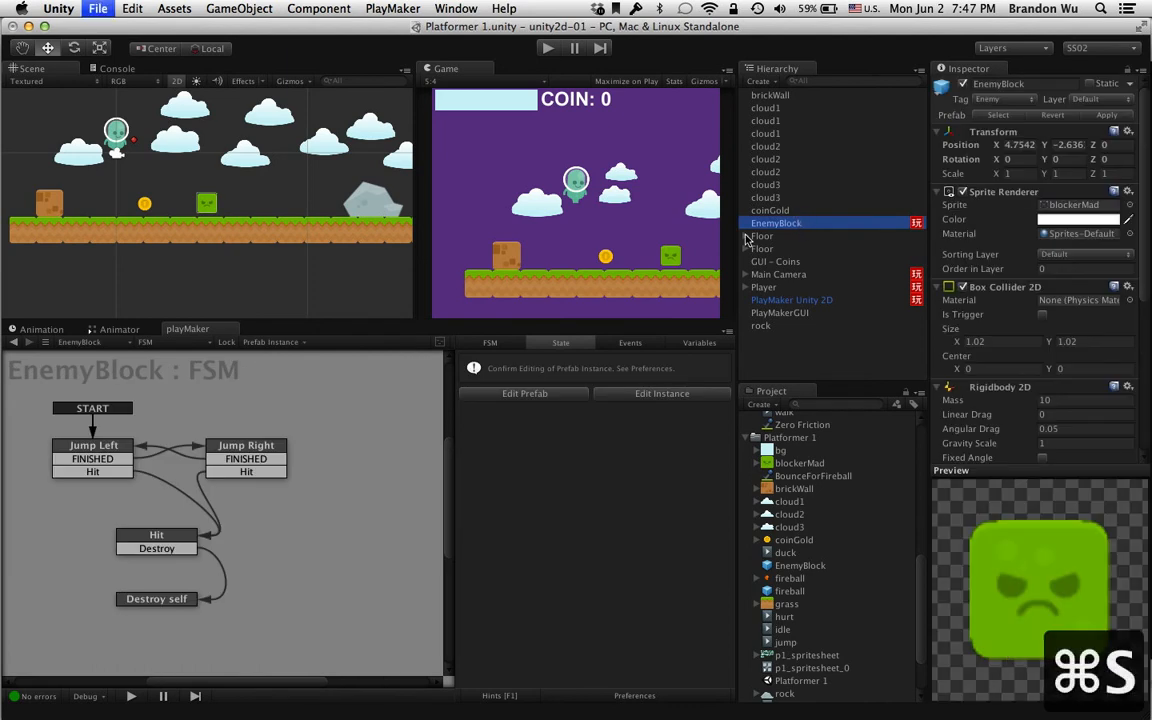
# - Open the EnemyBlock prefab's FSM for editing and change the Hit state's Destroy transition event to FINISHED
pyautogui.click(500, 400)
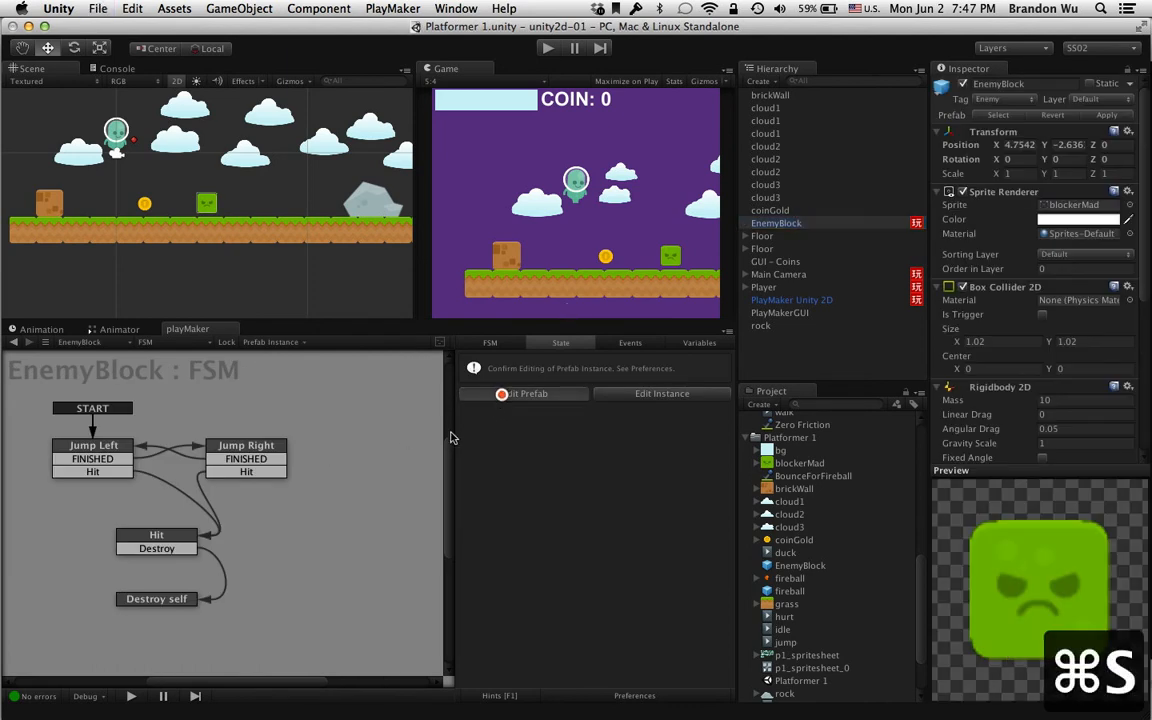
pyautogui.click(185, 540)
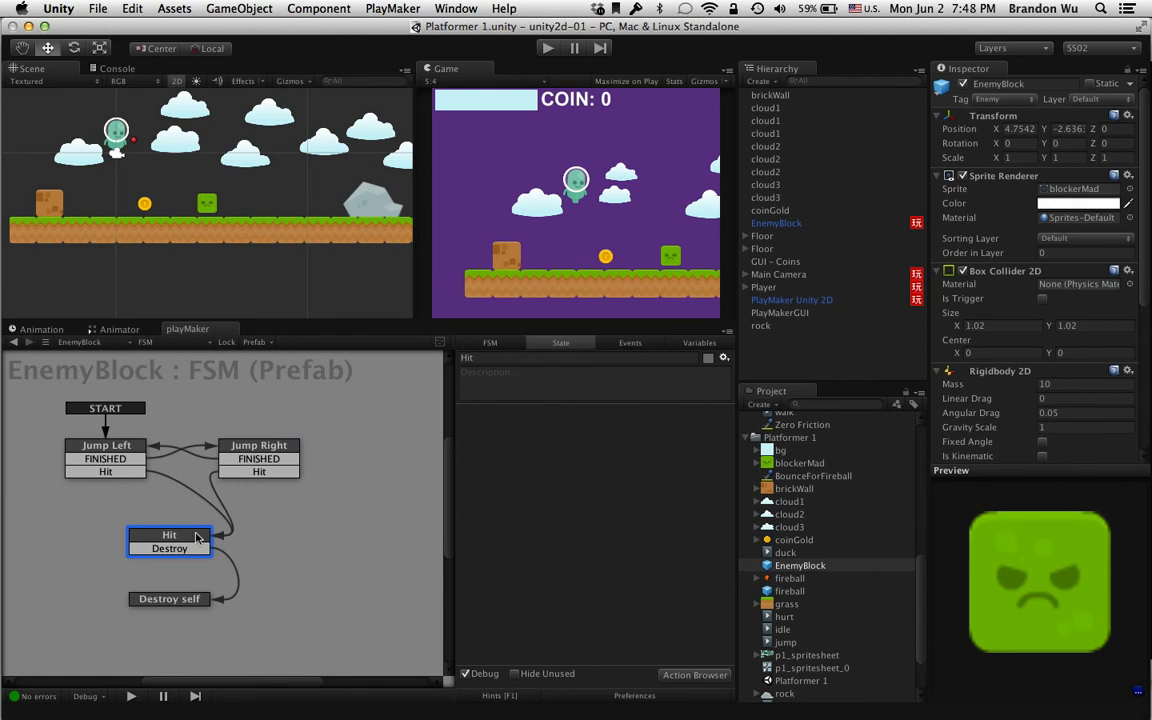
pyautogui.click(197, 601)
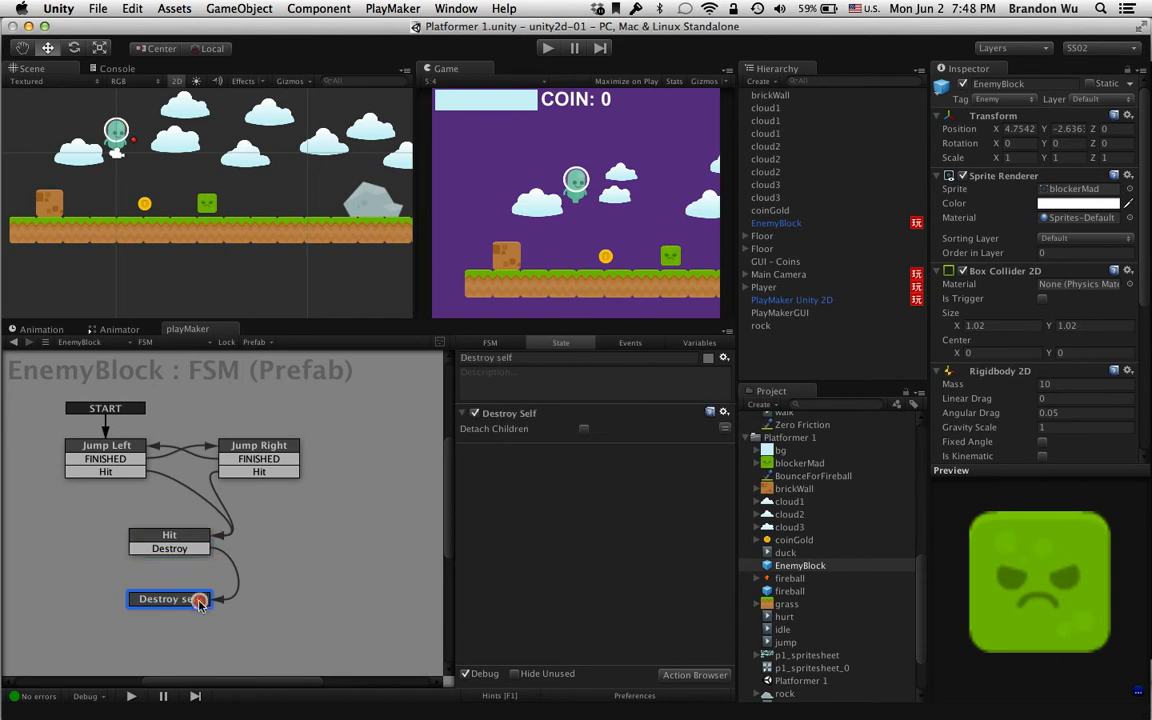
pyautogui.click(200, 539)
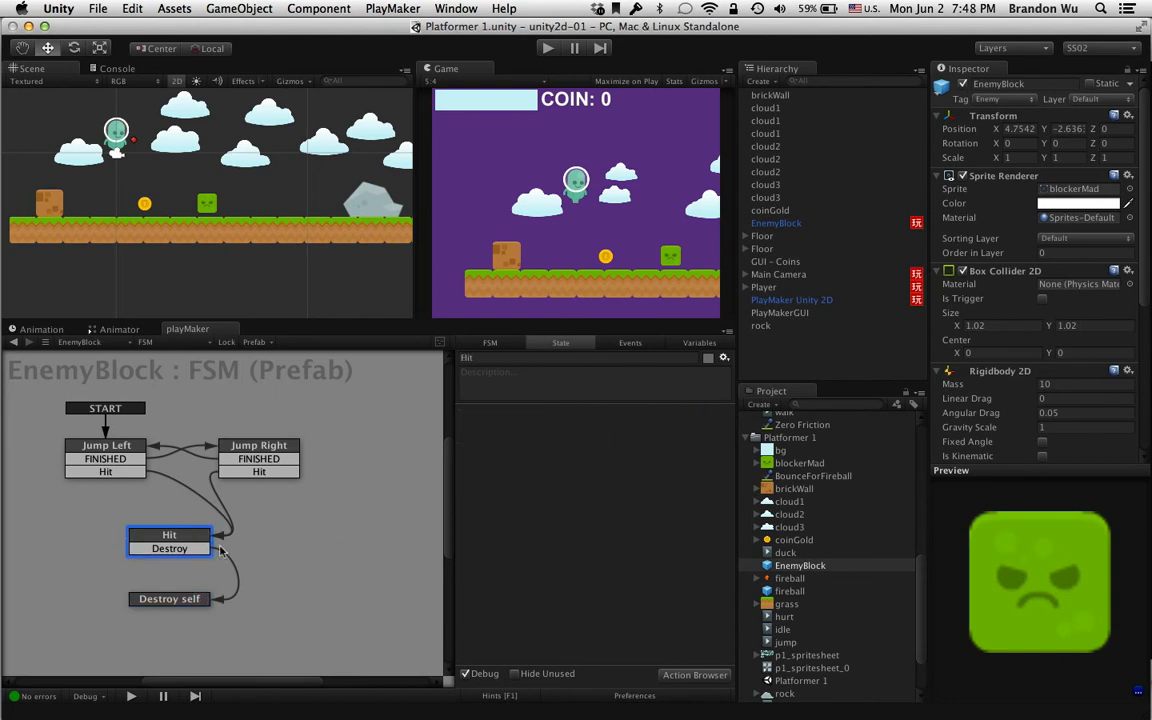
pyautogui.click(200, 548)
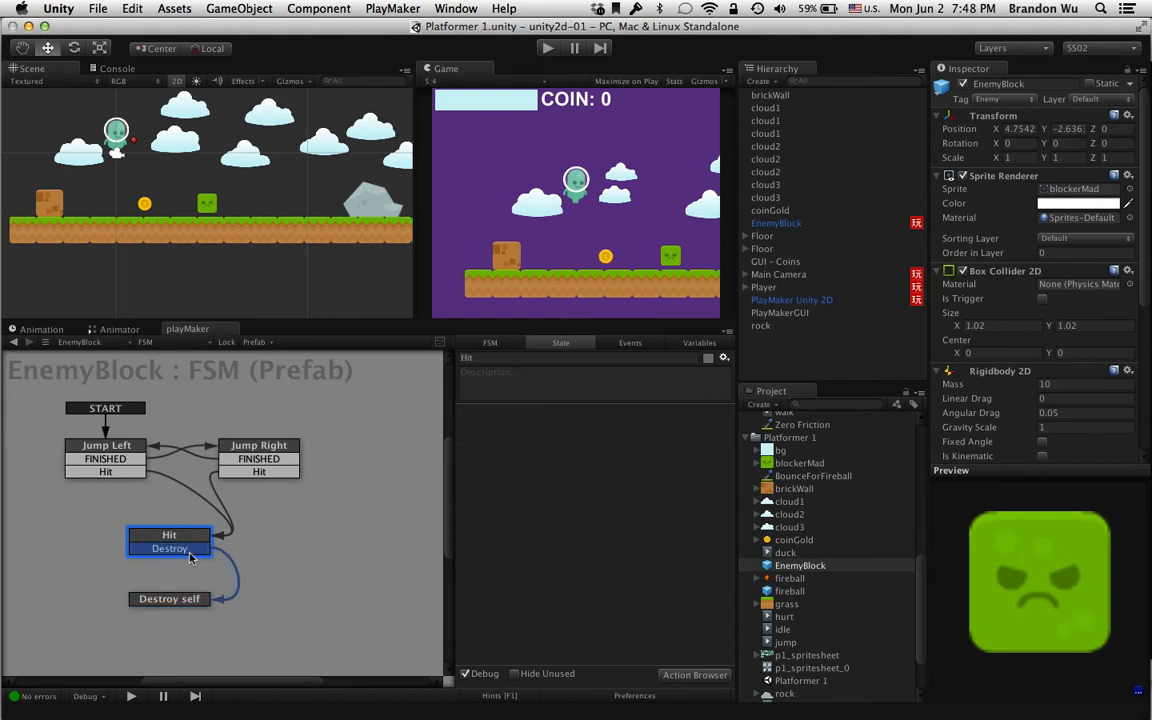
pyautogui.rightClick(190, 549)
pyautogui.moveTo(270, 550)
pyautogui.click(391, 548)
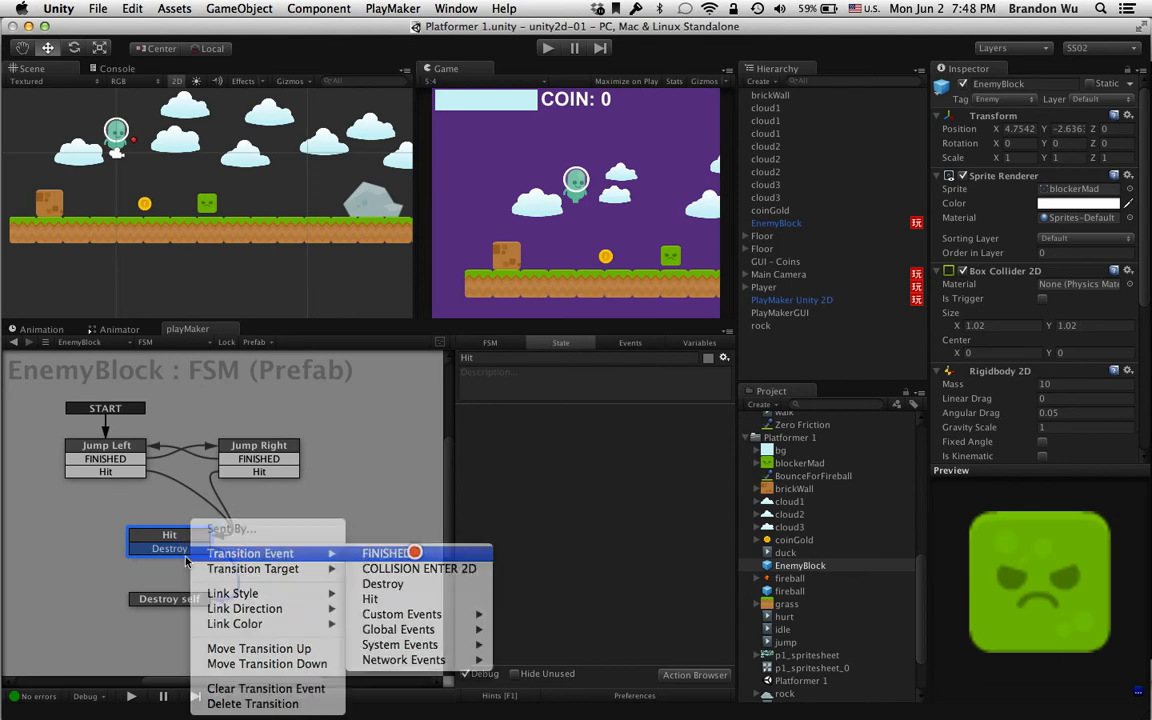
# - Add a Wait action to the Hit state with Time 2 and Finish Event FINISHED
pyautogui.click(193, 536)
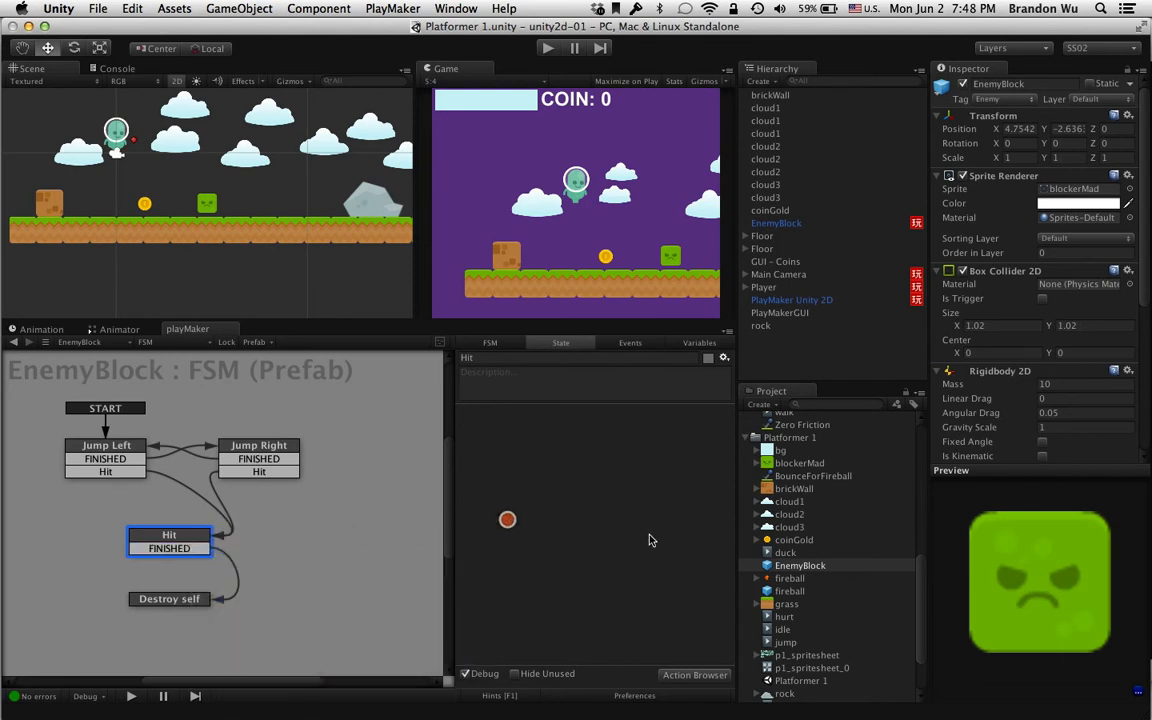
pyautogui.click(692, 674)
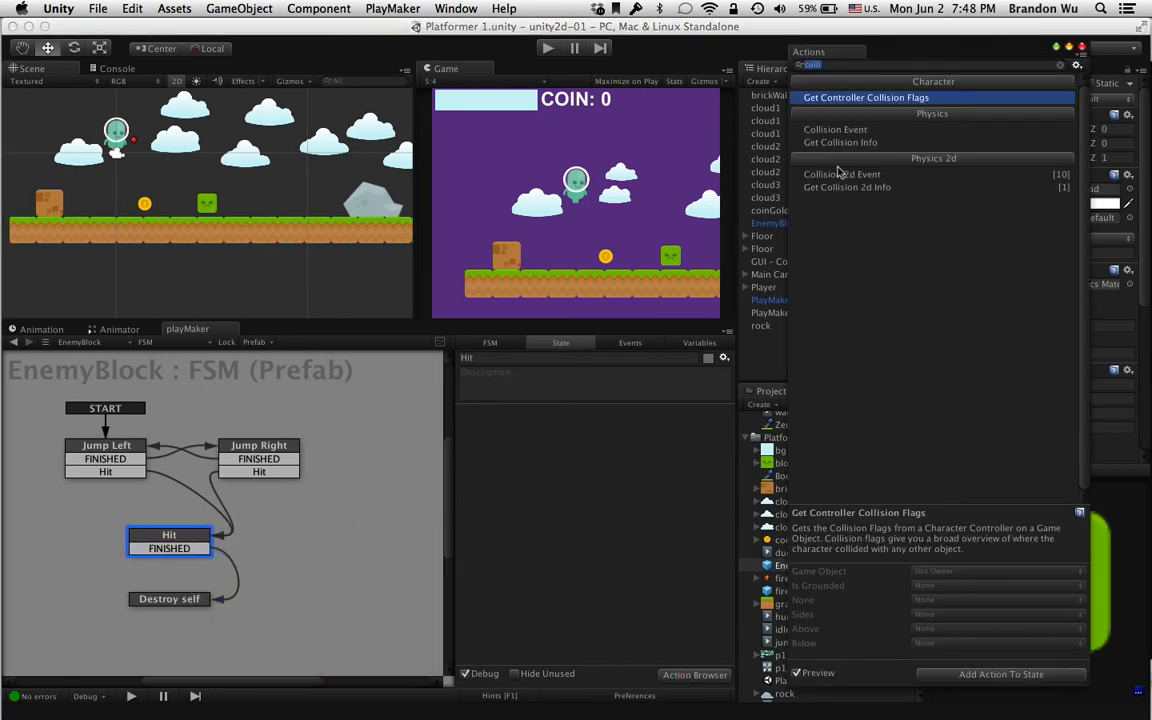
pyautogui.write('wait')
pyautogui.press('Return')
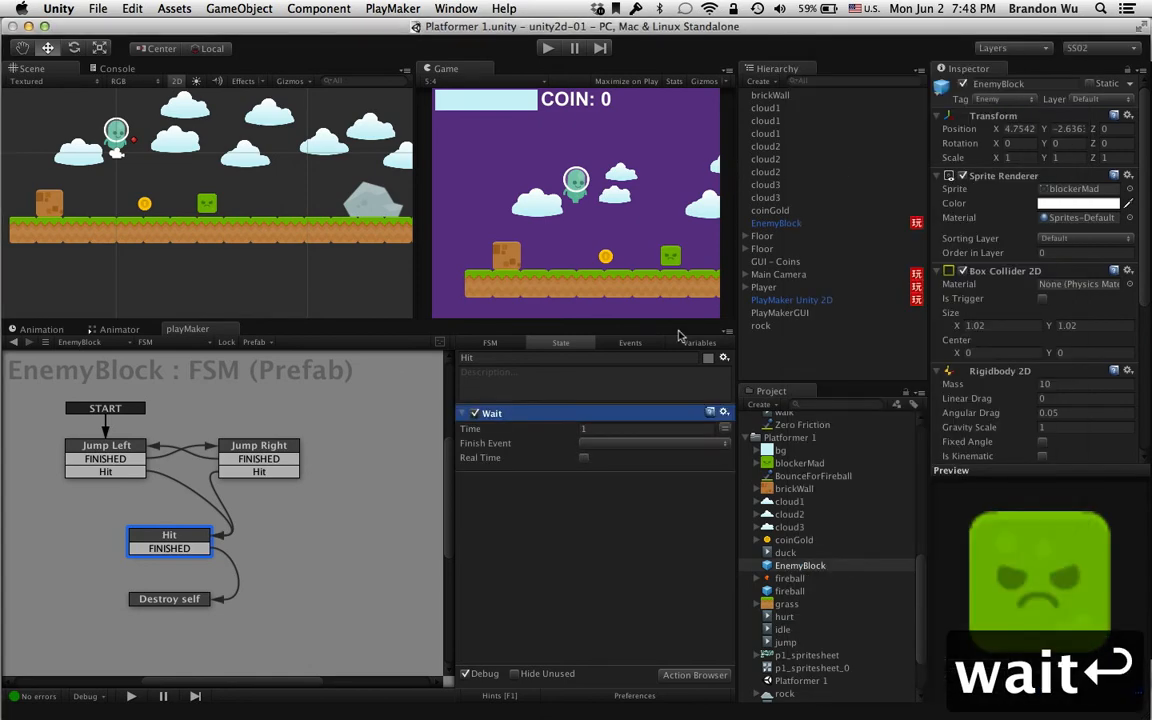
pyautogui.click(630, 427)
pyautogui.write('2')
pyautogui.press('Return')
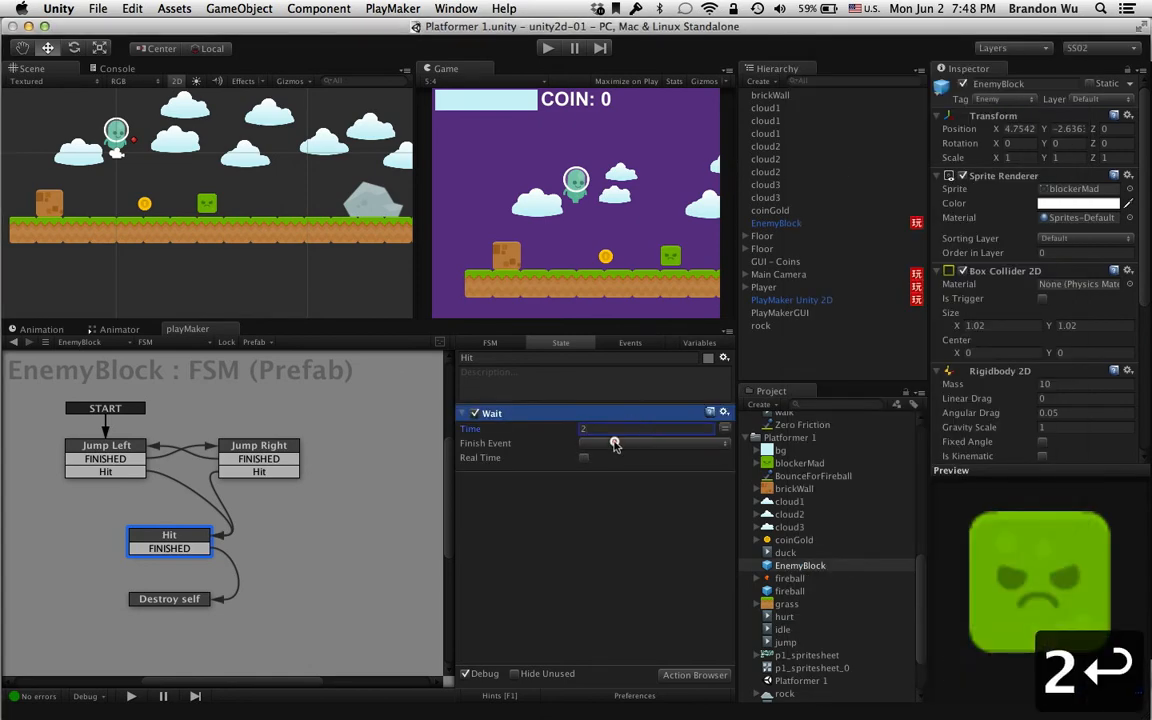
pyautogui.click(614, 443)
pyautogui.click(630, 469)
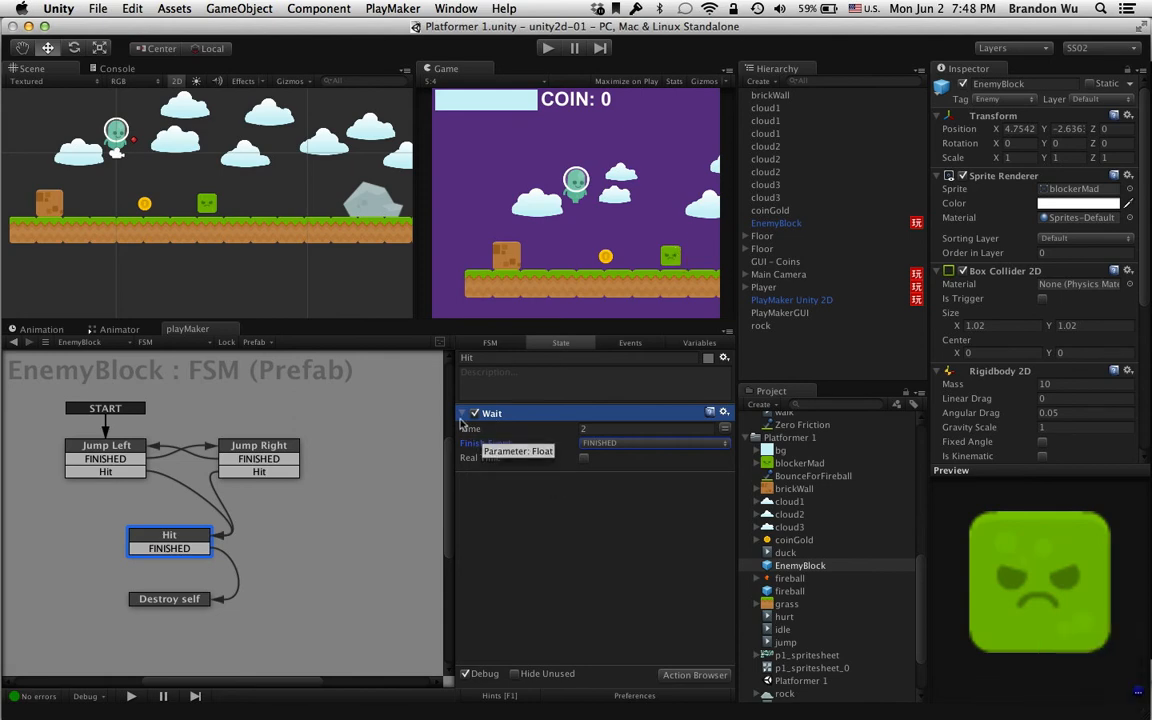
# - Add a Blink action above the Wait action in the Hit state
pyautogui.click(674, 675)
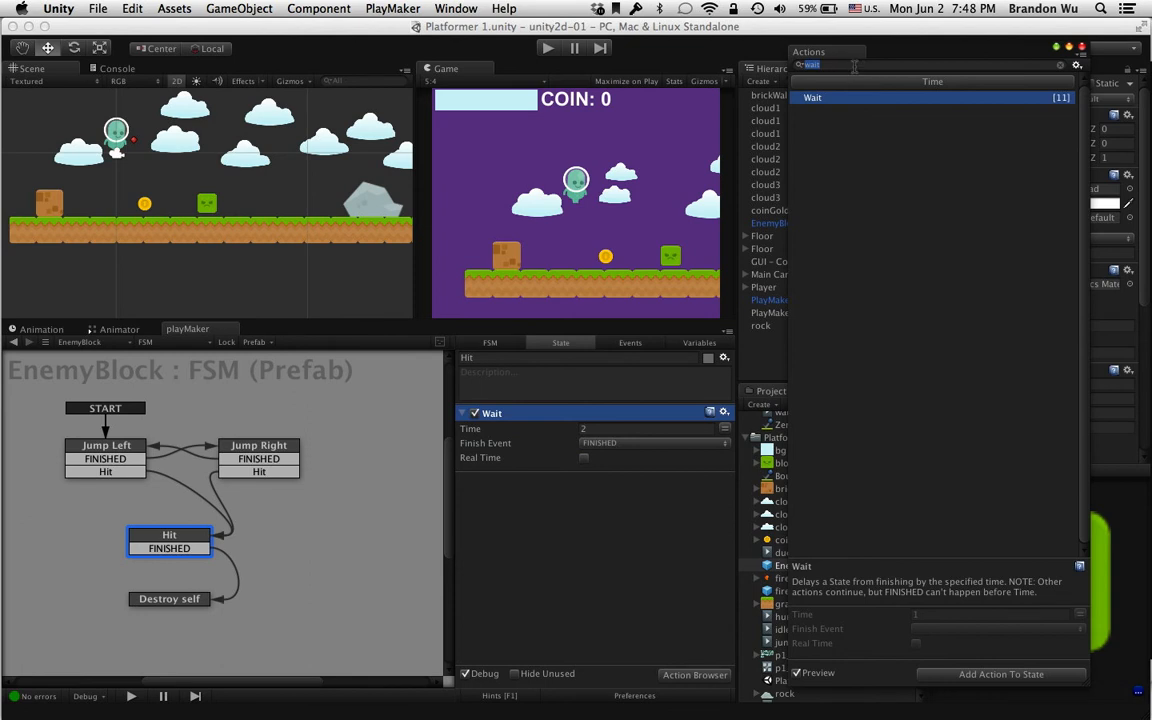
pyautogui.press('BackSpace')
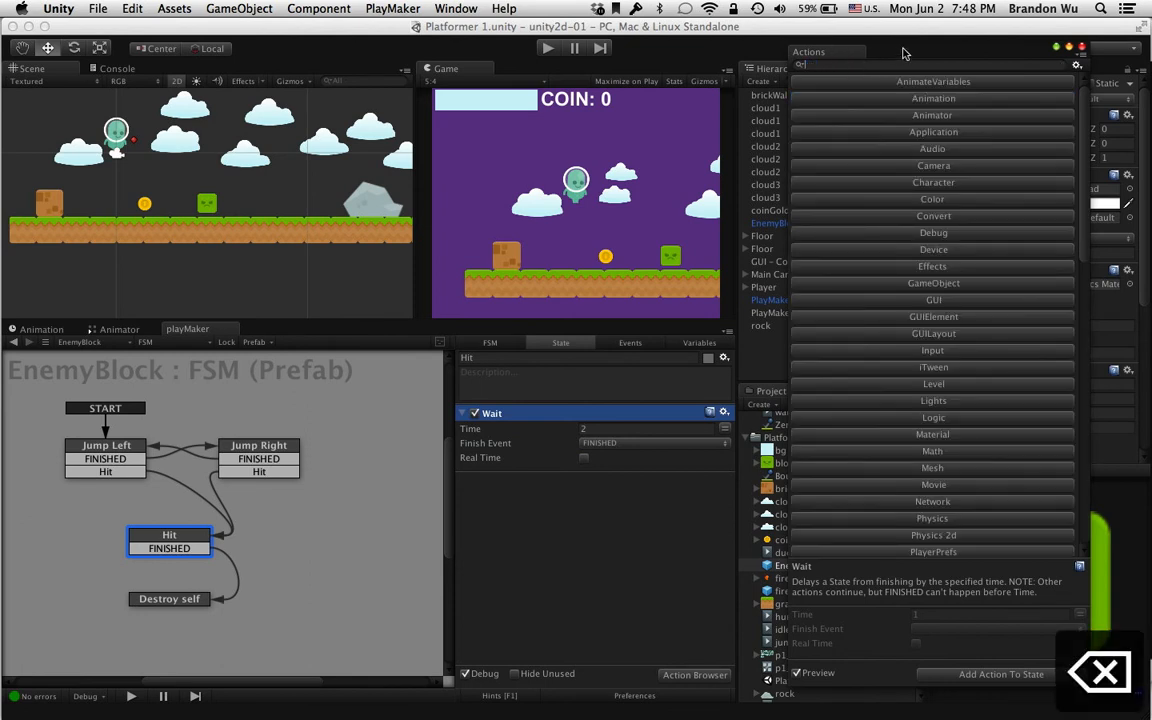
pyautogui.write('blink')
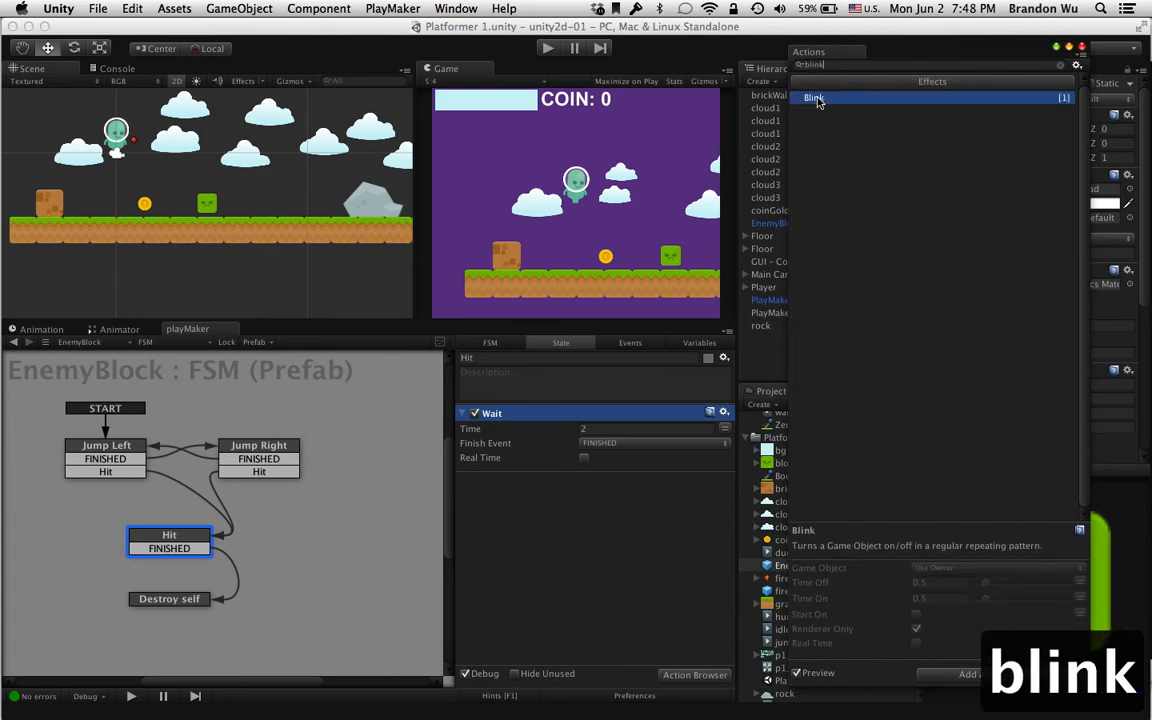
pyautogui.moveTo(817, 101); pyautogui.dragTo(564, 503)
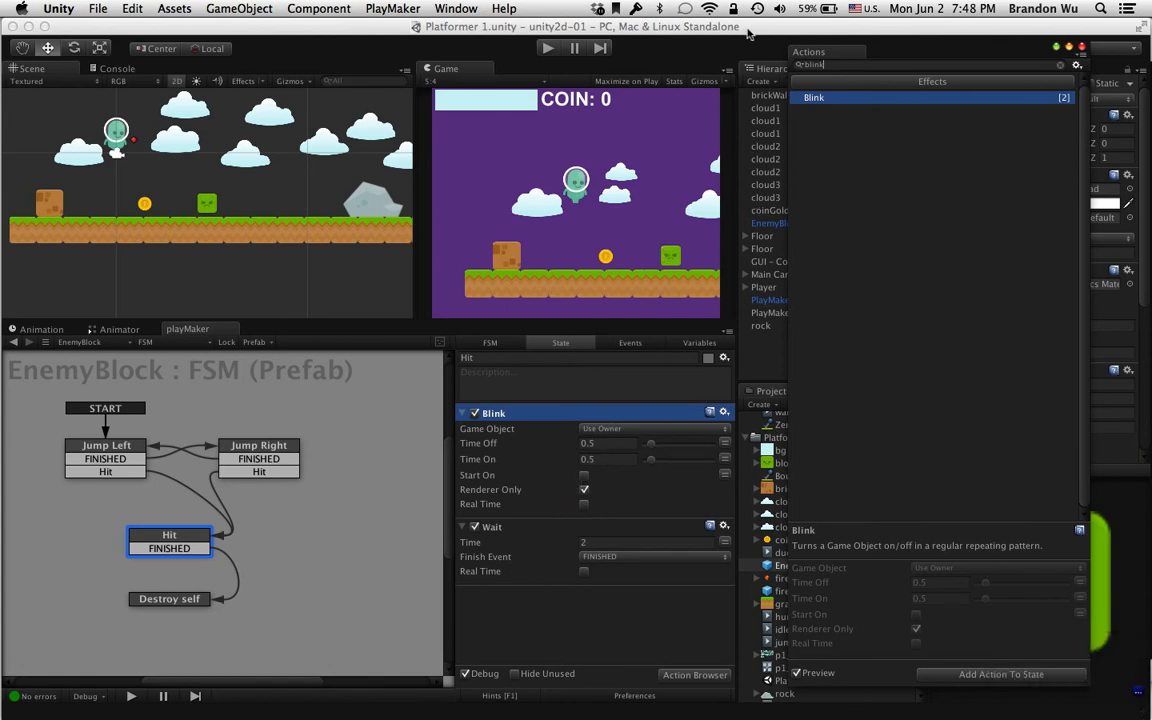
pyautogui.click(673, 28)
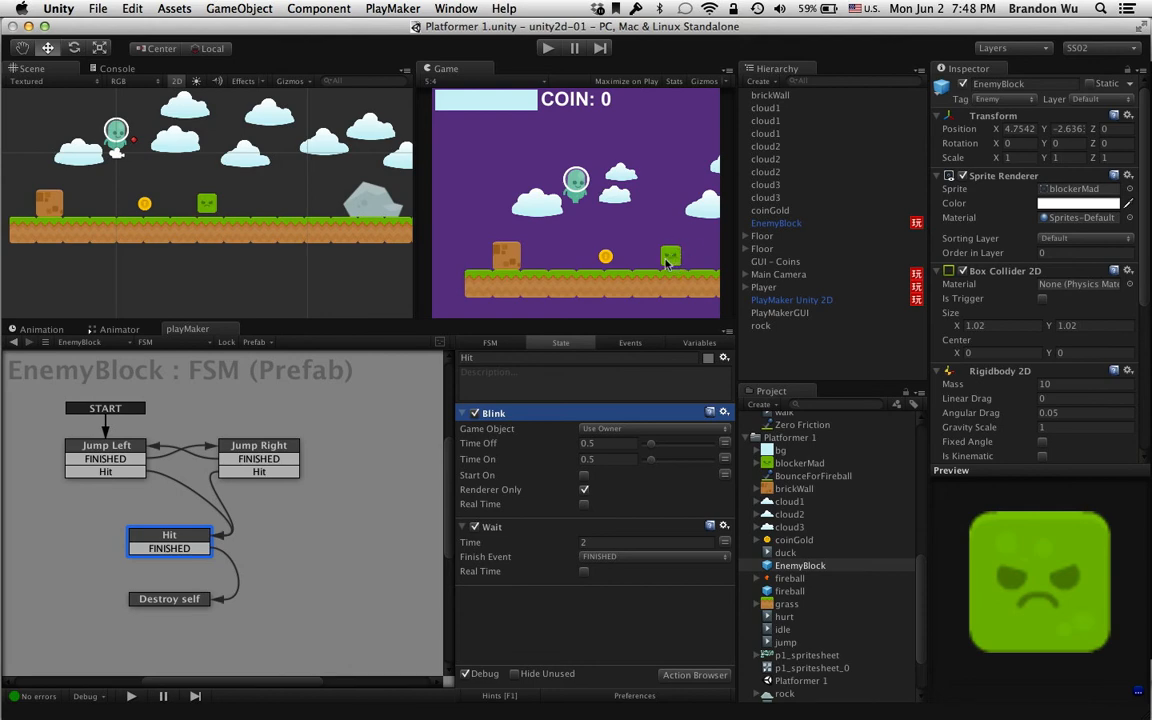
# - Set the Blink action's Time Off and Time On to 0.2
pyautogui.click(605, 443)
pyautogui.write('.2')
pyautogui.press('Tab')
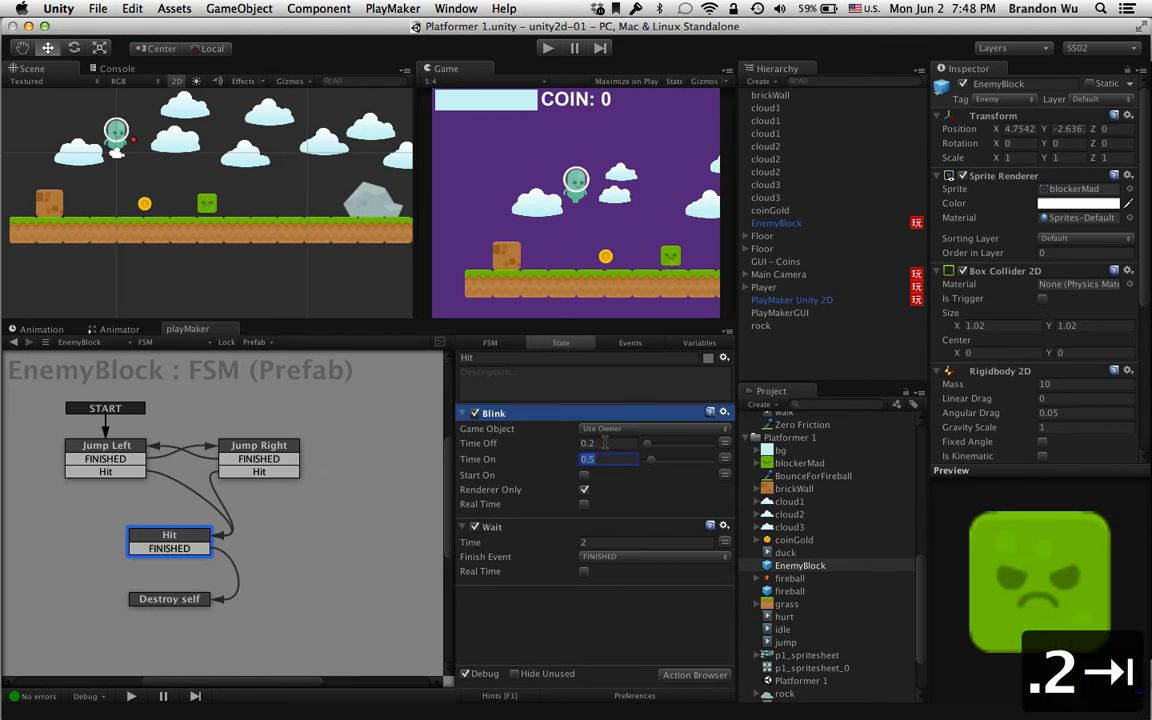
pyautogui.write('.2')
pyautogui.press('Tab')
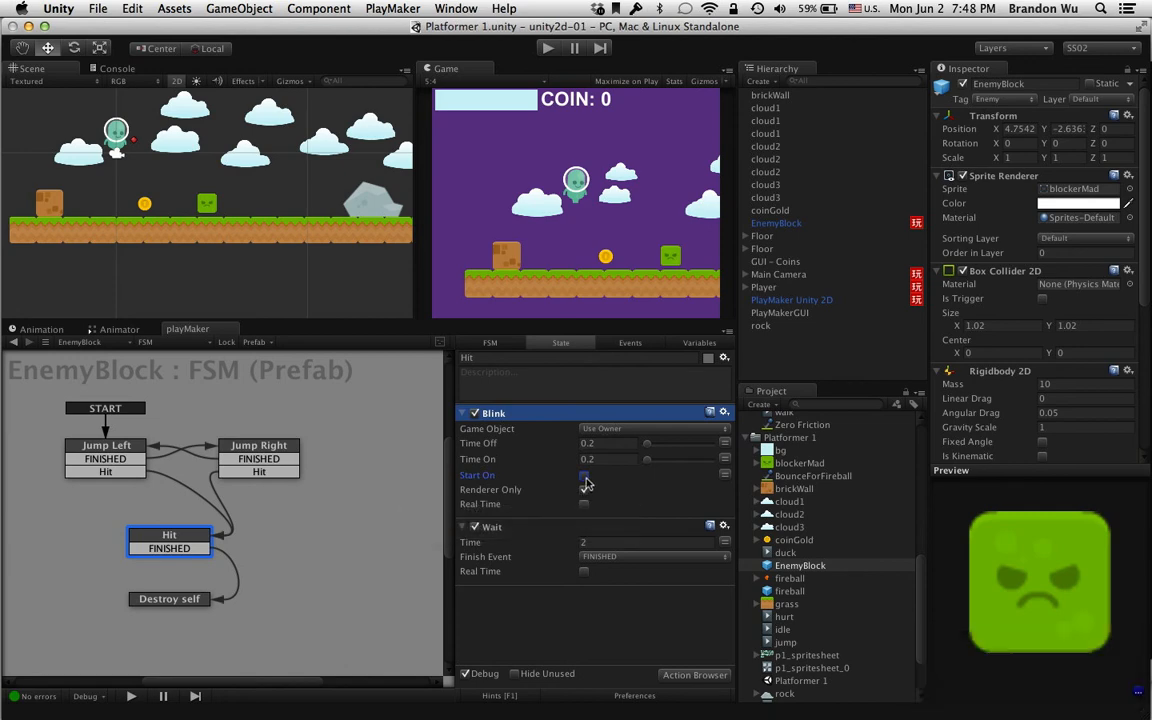
# - Run a play test, fire at the enemy to check how it blinks when hit, and stop the test
pyautogui.click(546, 47)
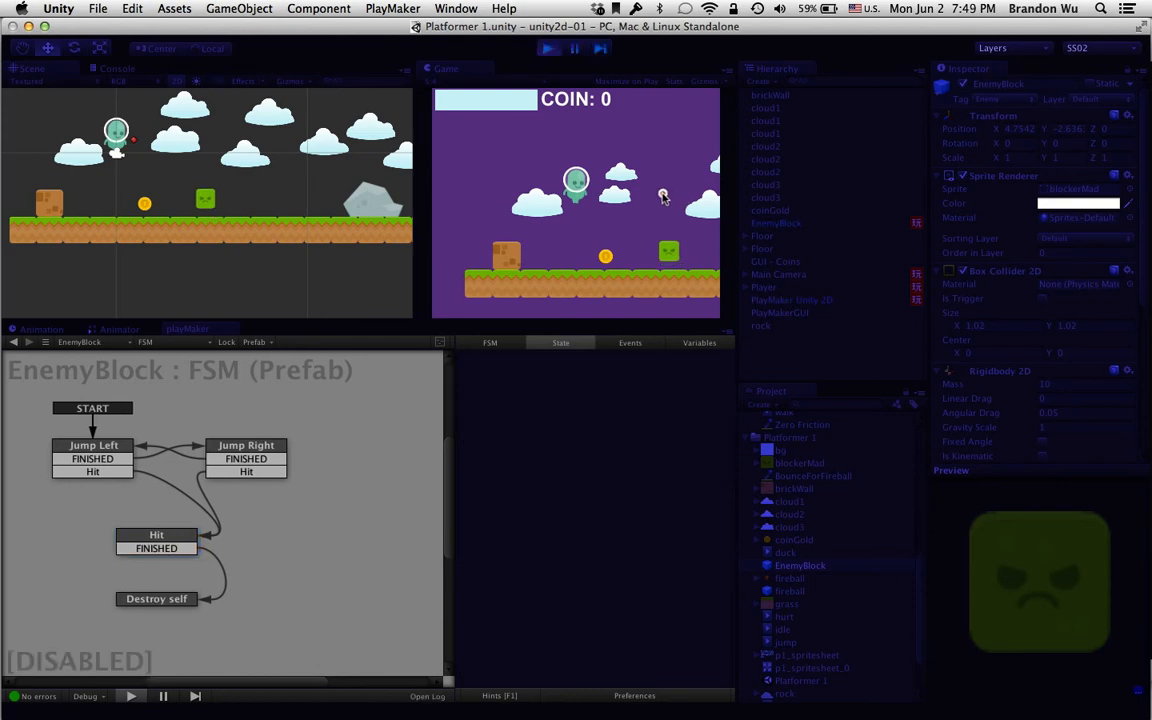
pyautogui.click(662, 195)
pyautogui.click(662, 195)
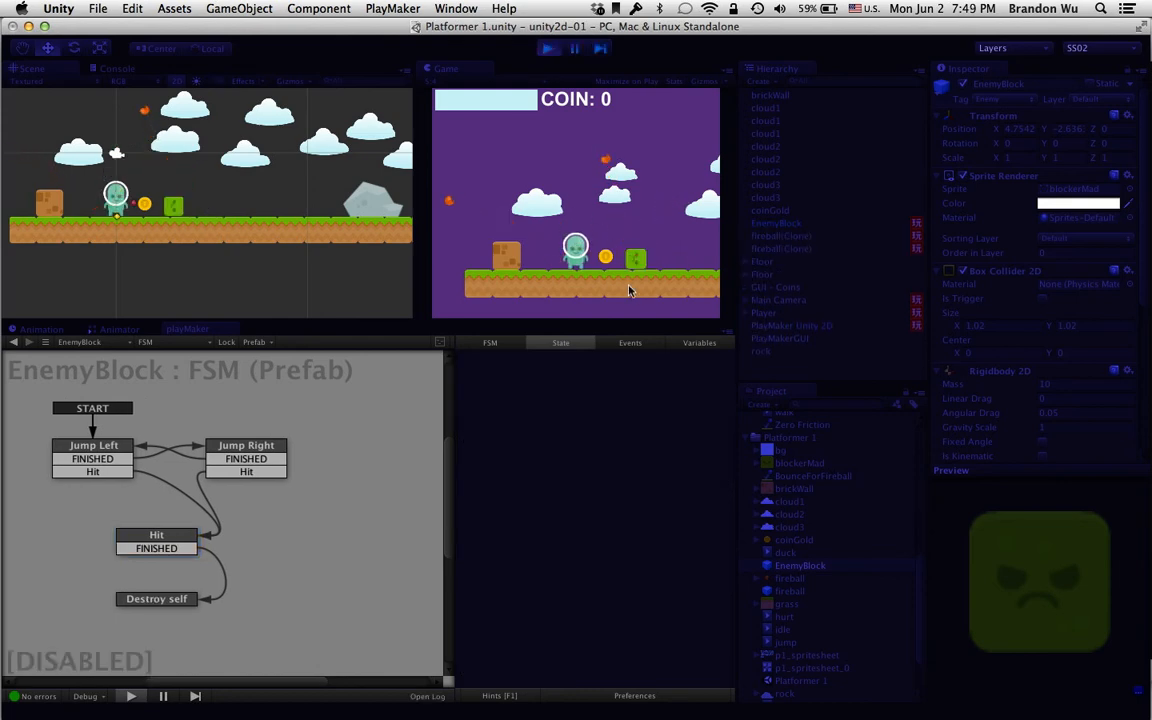
pyautogui.click(548, 47)
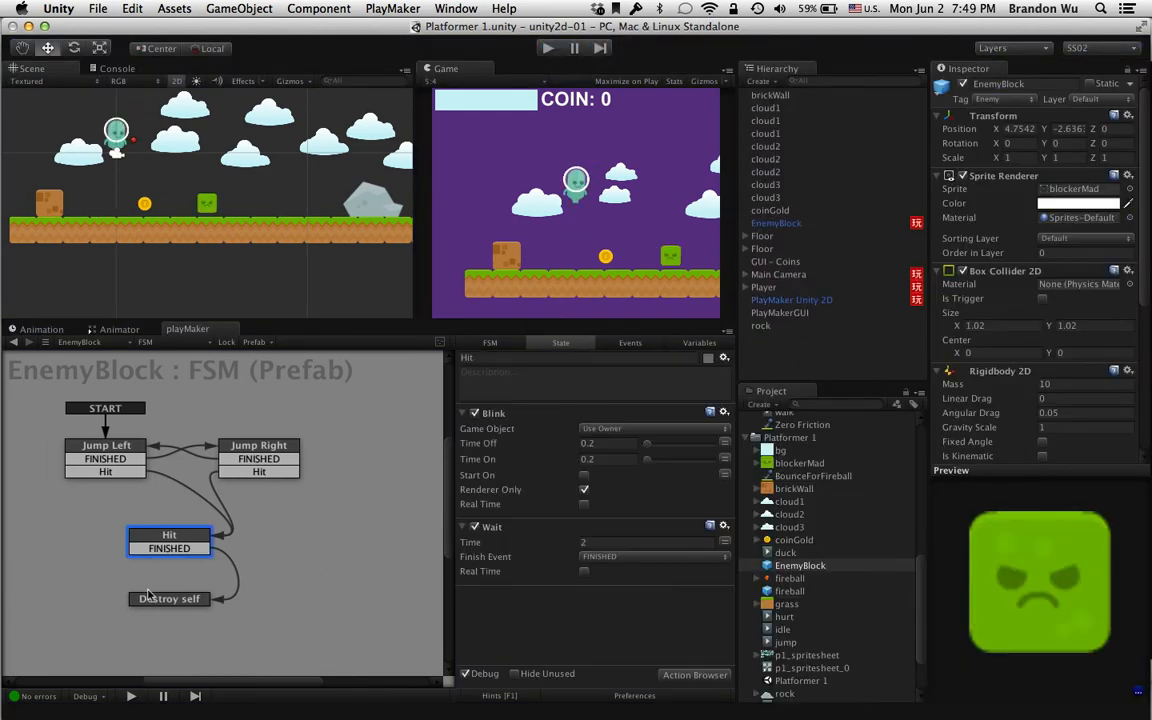
# - Set the Blink action's Time Off and Time On to 0.1
pyautogui.click(605, 443)
pyautogui.write('.1')
pyautogui.press('Tab')
pyautogui.write('.1')
pyautogui.press('Tab')
# - Look through EnemyBlock's components and the available collision, StateMachine, ScriptControl and Physics 2d actions for one that suits the Hit state
pyautogui.scroll(-6, 1012, 315)
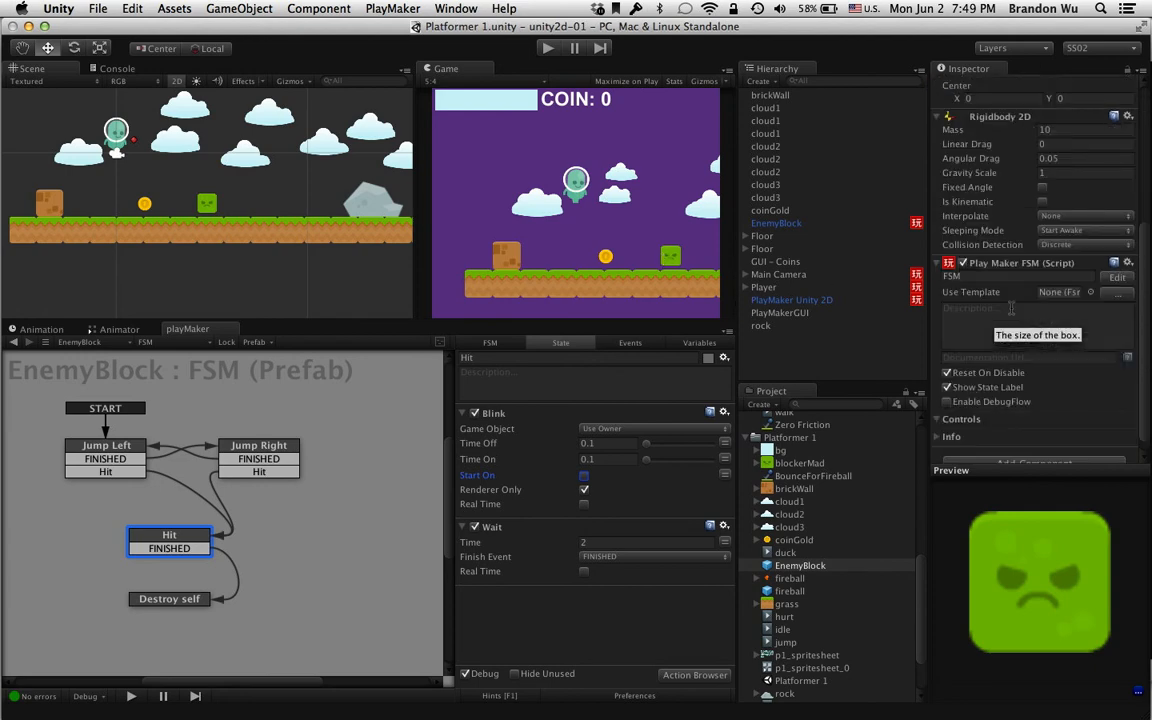
pyautogui.scroll(3, 1012, 315)
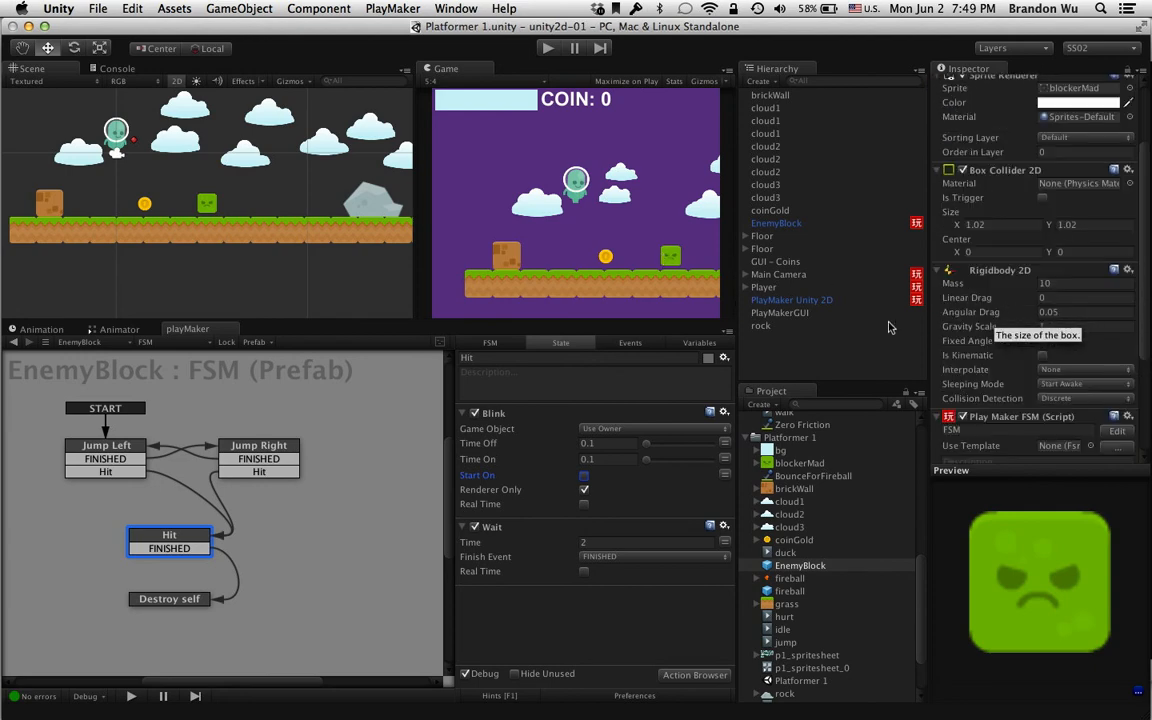
pyautogui.click(680, 675)
pyautogui.click(1063, 66)
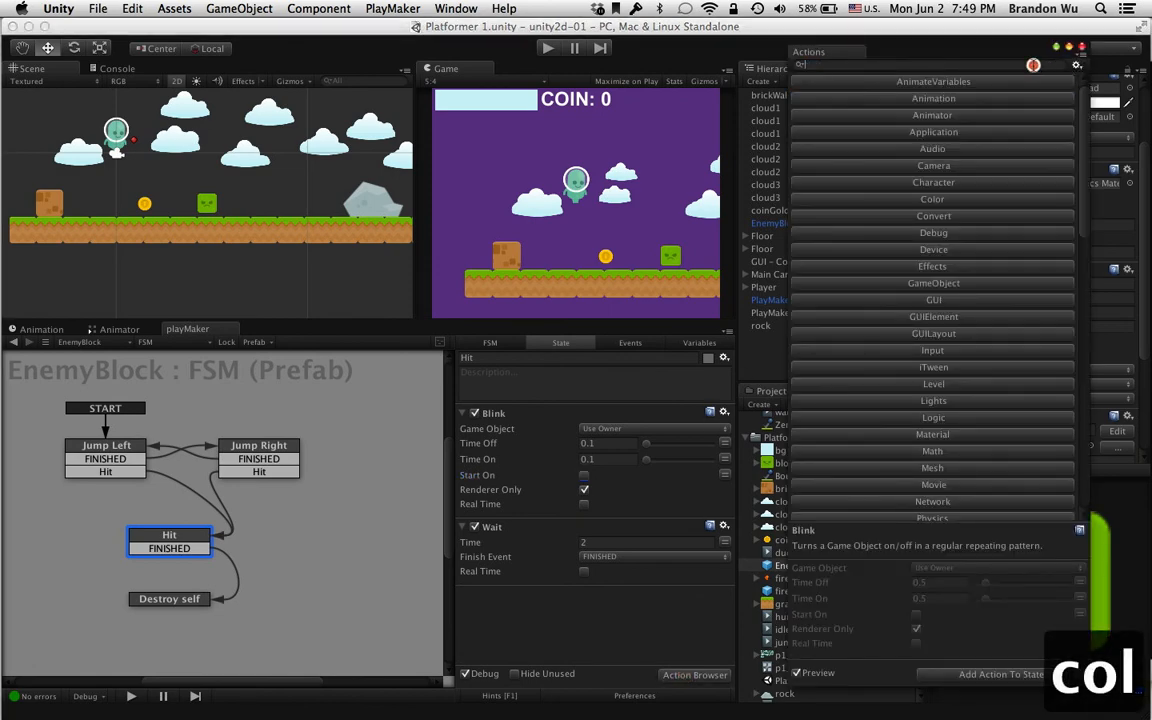
pyautogui.write('colli')
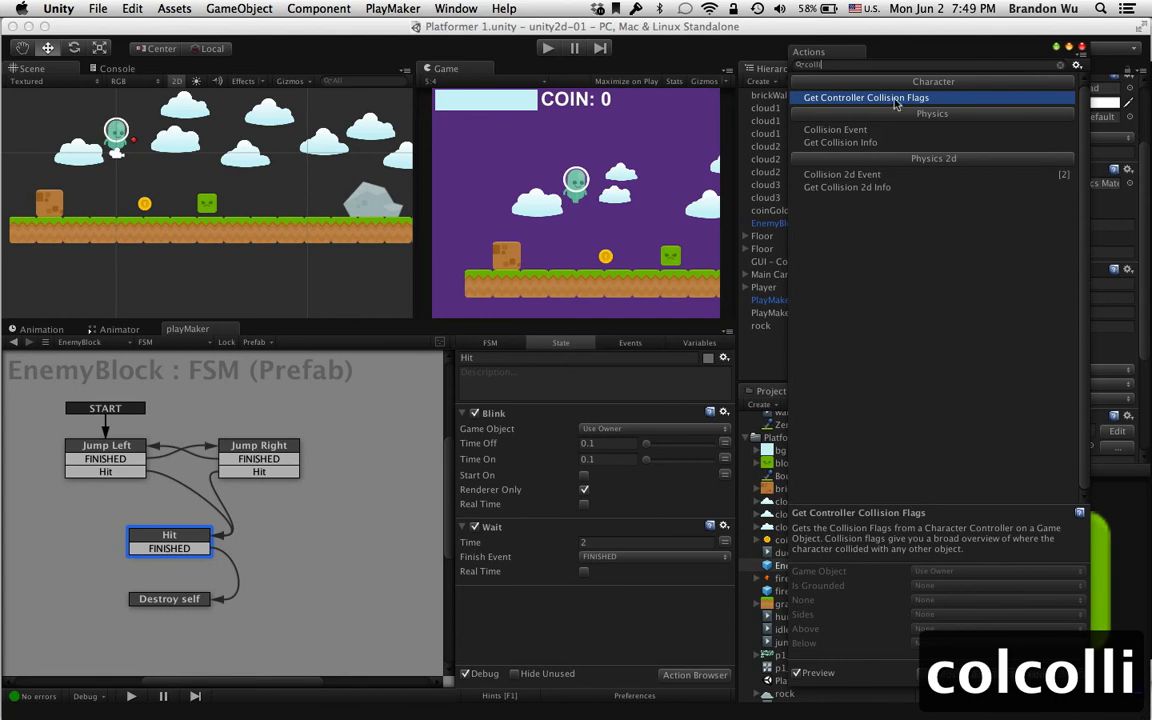
pyautogui.click(1060, 65)
pyautogui.scroll(-10, 935, 230)
pyautogui.click(931, 257)
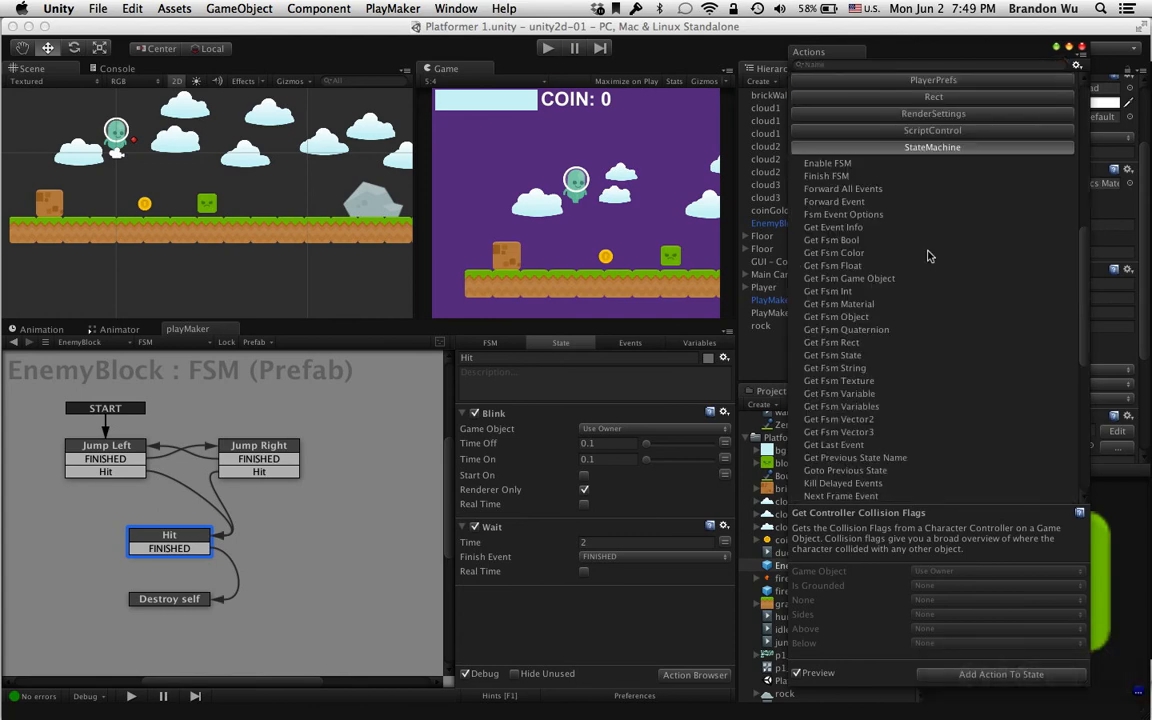
pyautogui.click(845, 104)
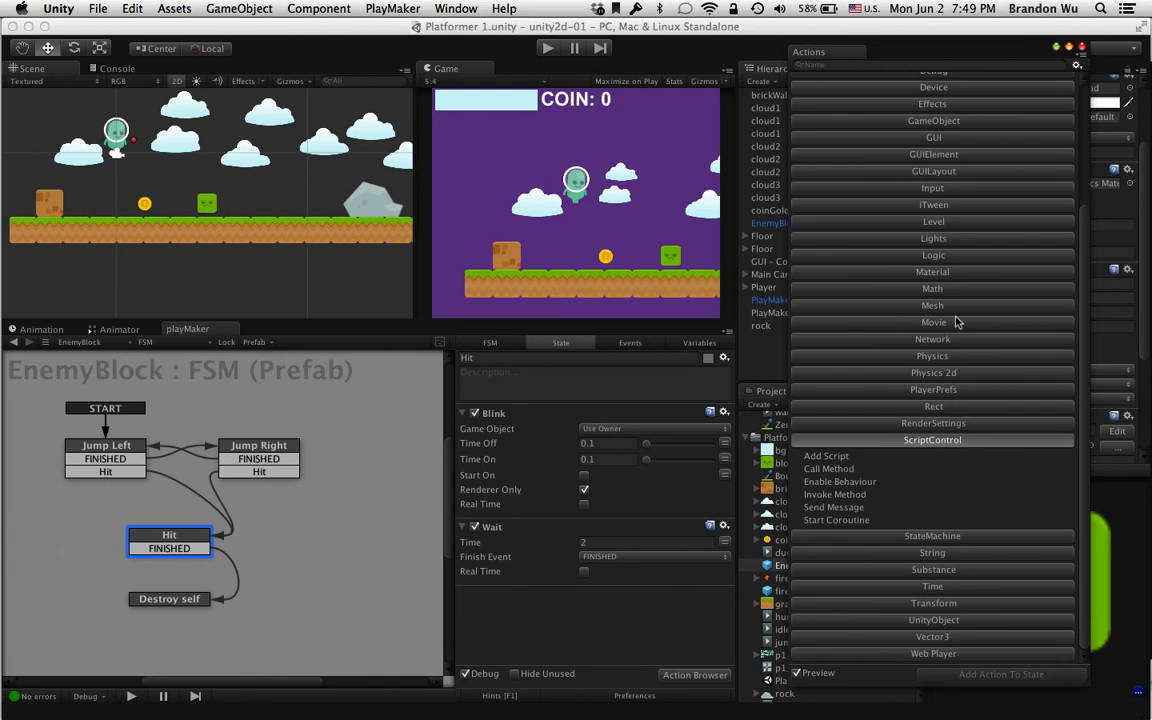
pyautogui.scroll(5, 966, 239)
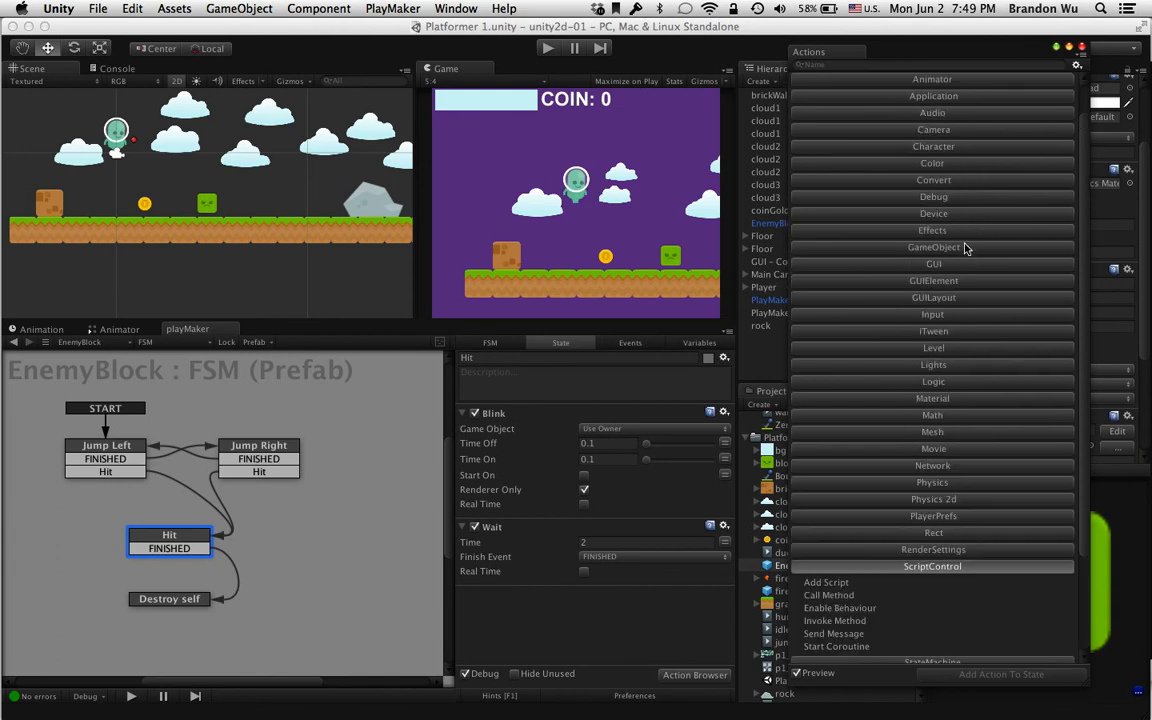
pyautogui.scroll(-5, 964, 263)
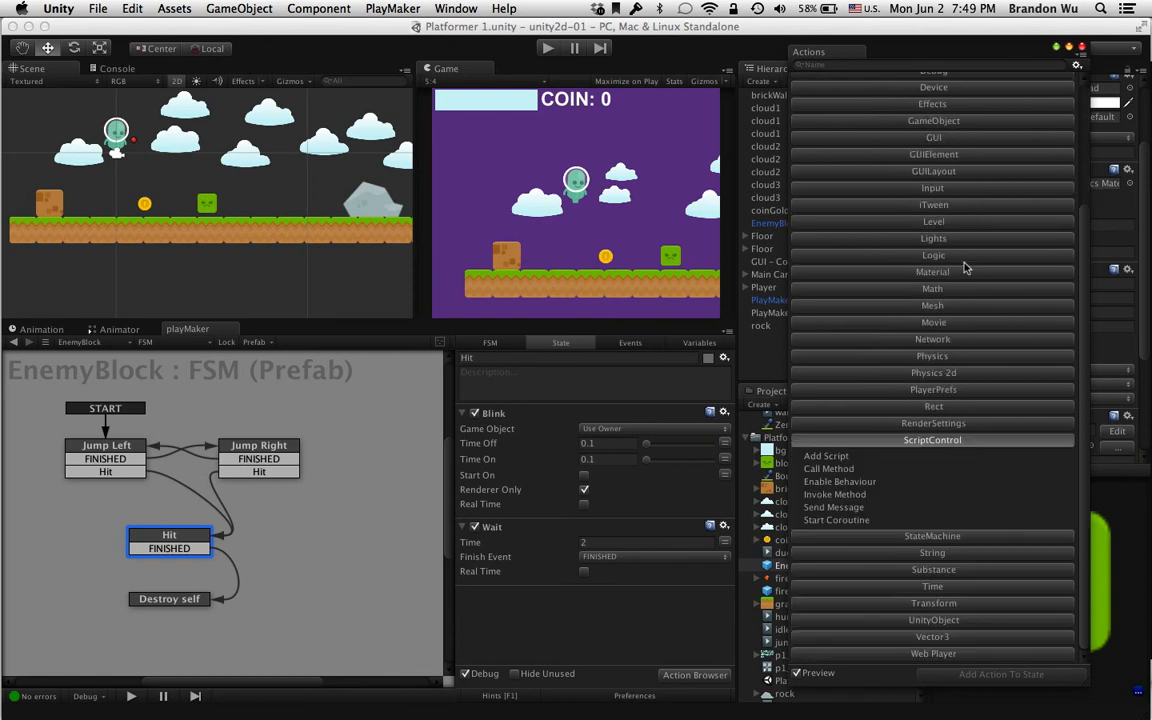
pyautogui.click(950, 371)
pyautogui.scroll(-4, 945, 376)
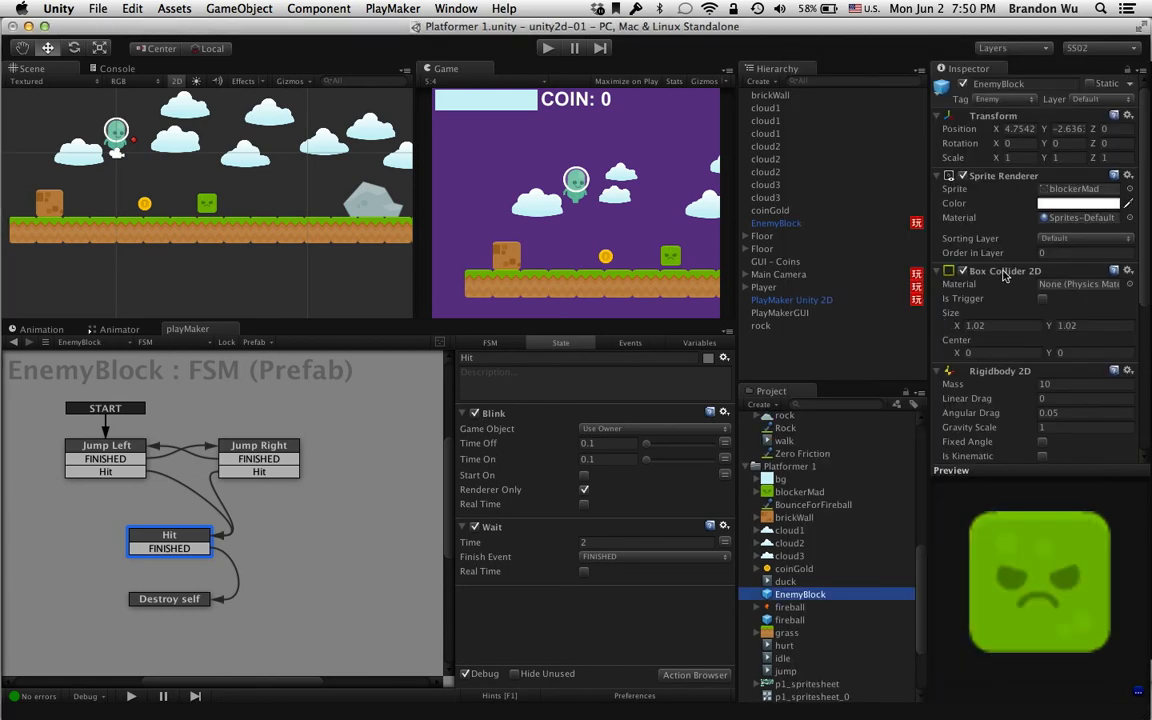
# - Add a Set Property action targeting EnemyBlock's Box Collider 2D to the Hit state, between Blink and Wait
pyautogui.moveTo(1006, 271); pyautogui.dragTo(575, 617)
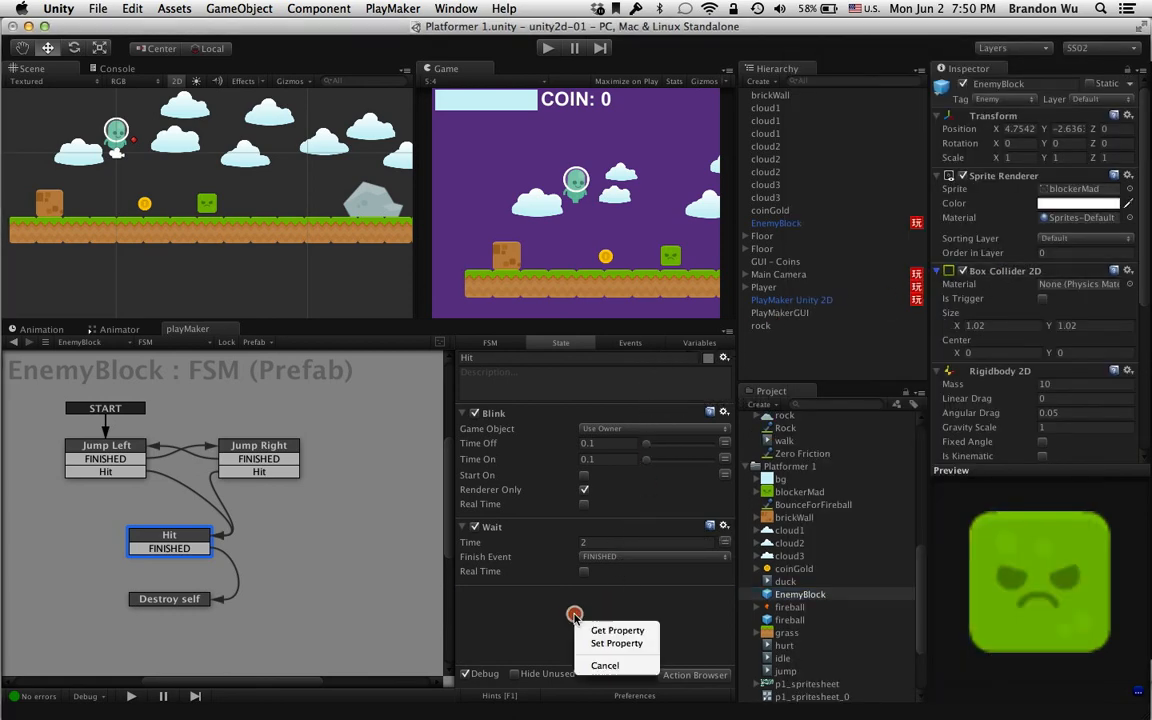
pyautogui.click(693, 607)
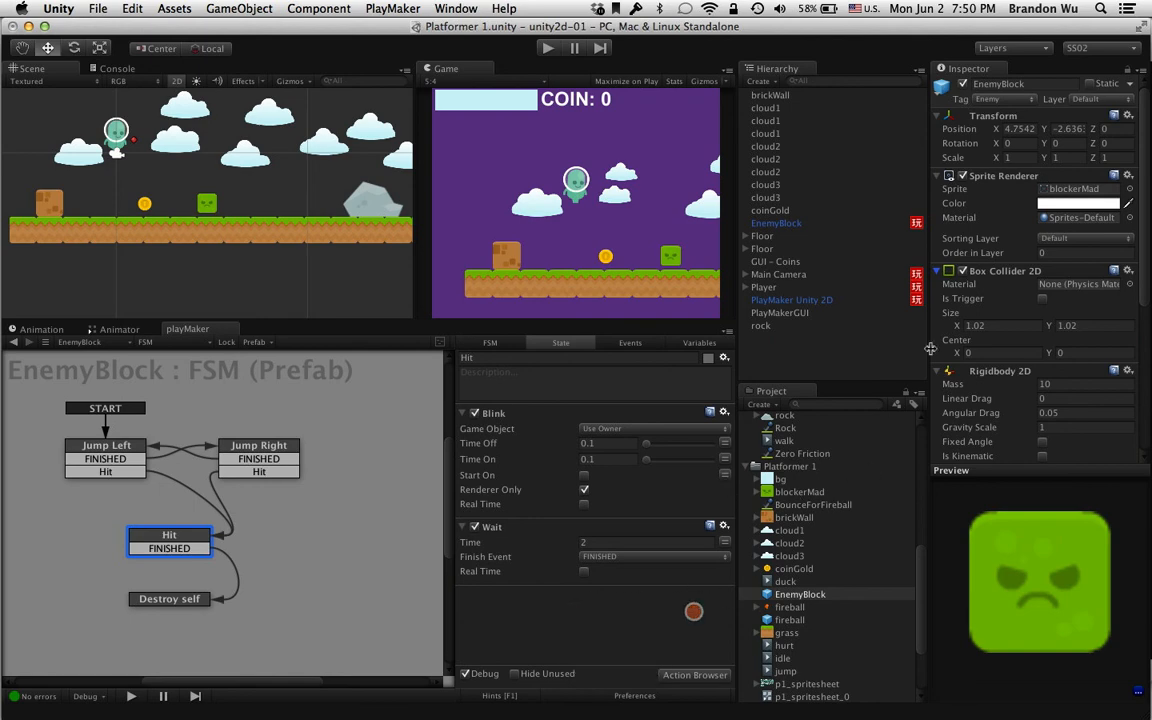
pyautogui.moveTo(1009, 273); pyautogui.dragTo(599, 623)
pyautogui.click(640, 653)
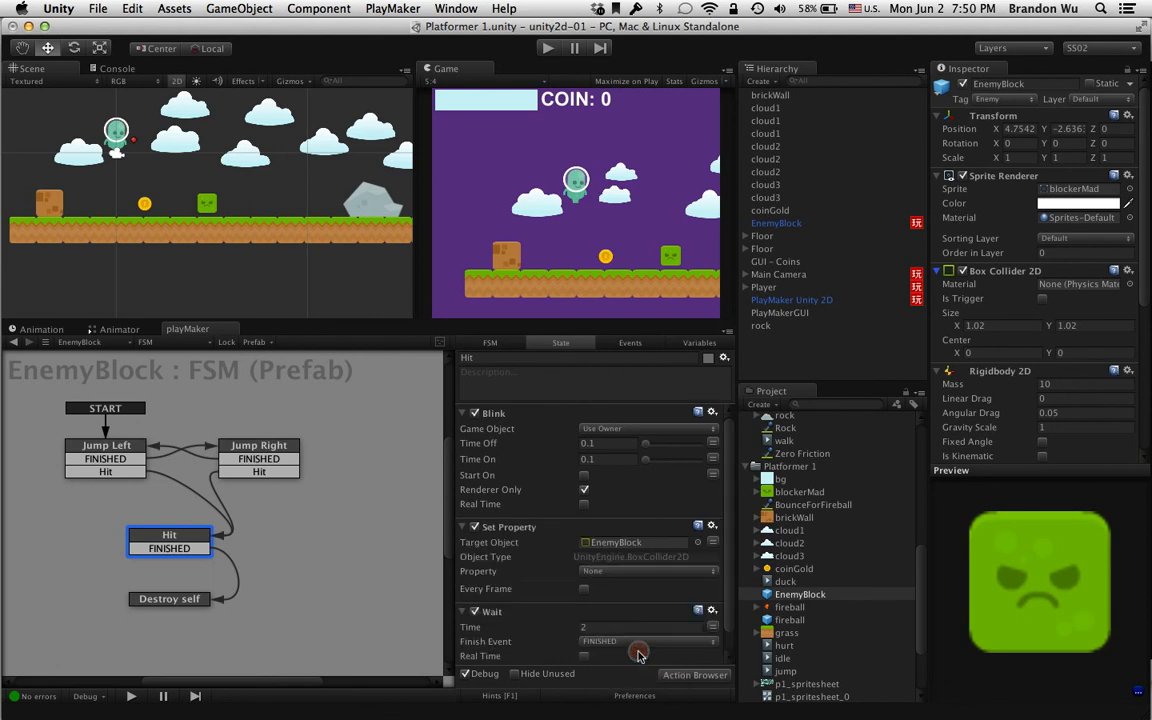
# - Choose isTrigger as the Set Property action's property and enable its Is Trigger value
pyautogui.scroll(-1, 627, 605)
pyautogui.scroll(1, 621, 607)
pyautogui.scroll(-1, 673, 521)
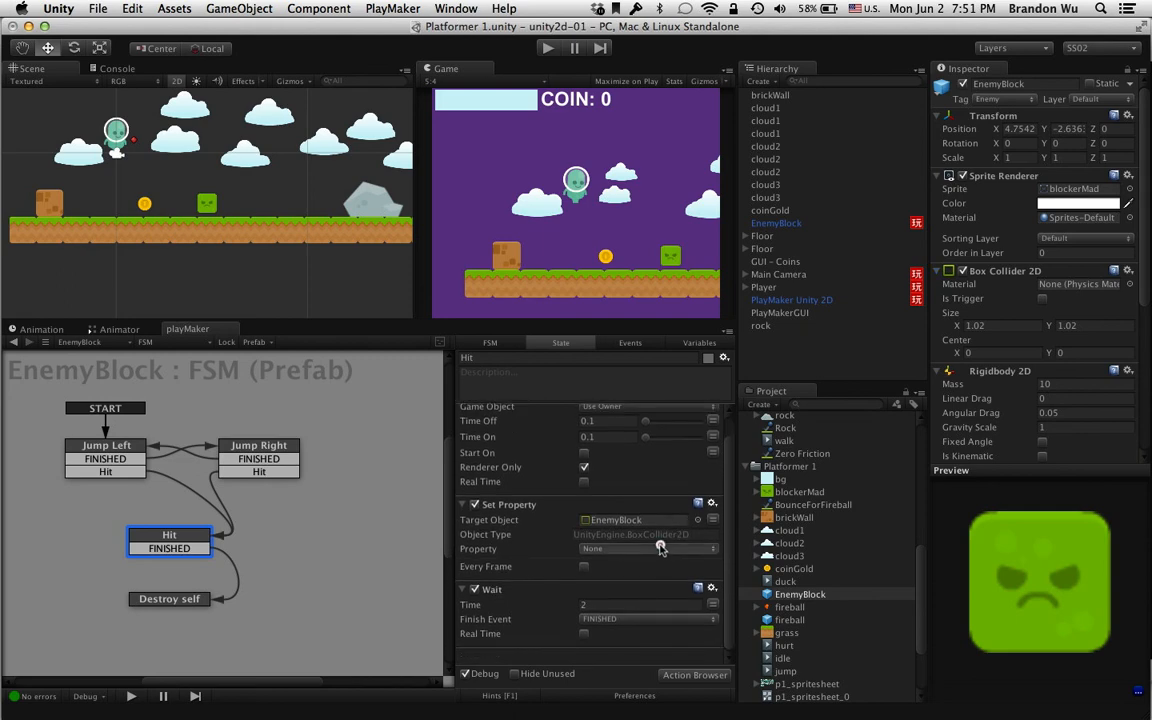
pyautogui.click(661, 549)
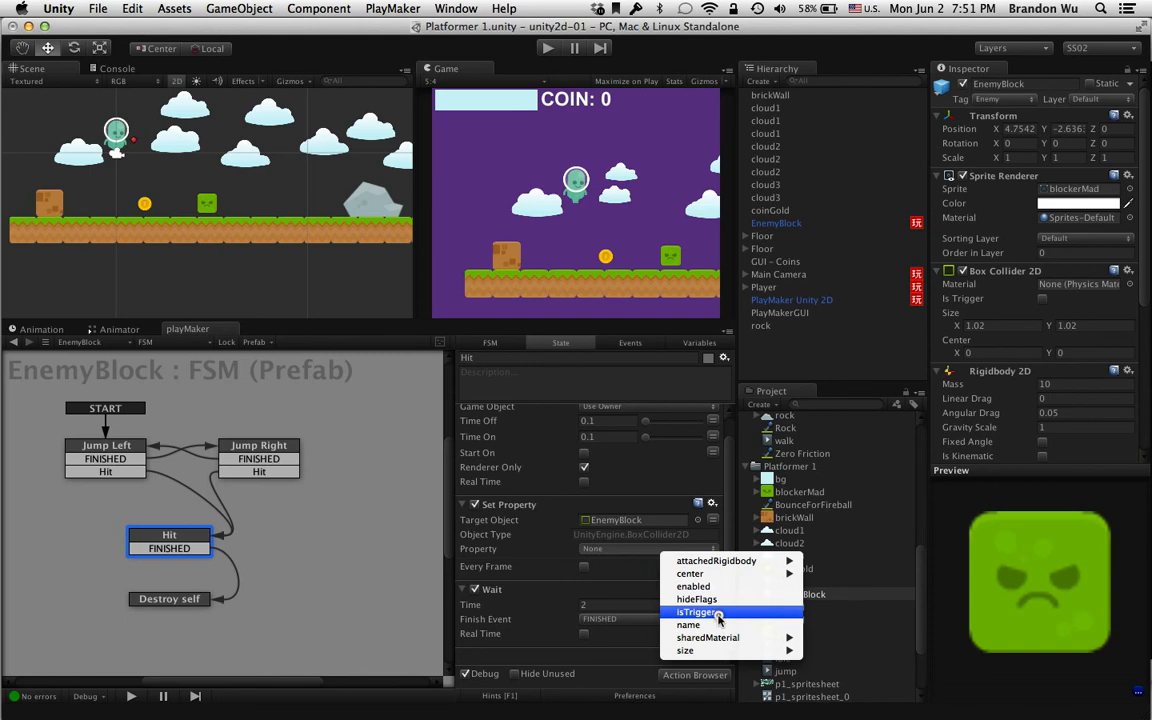
pyautogui.click(718, 612)
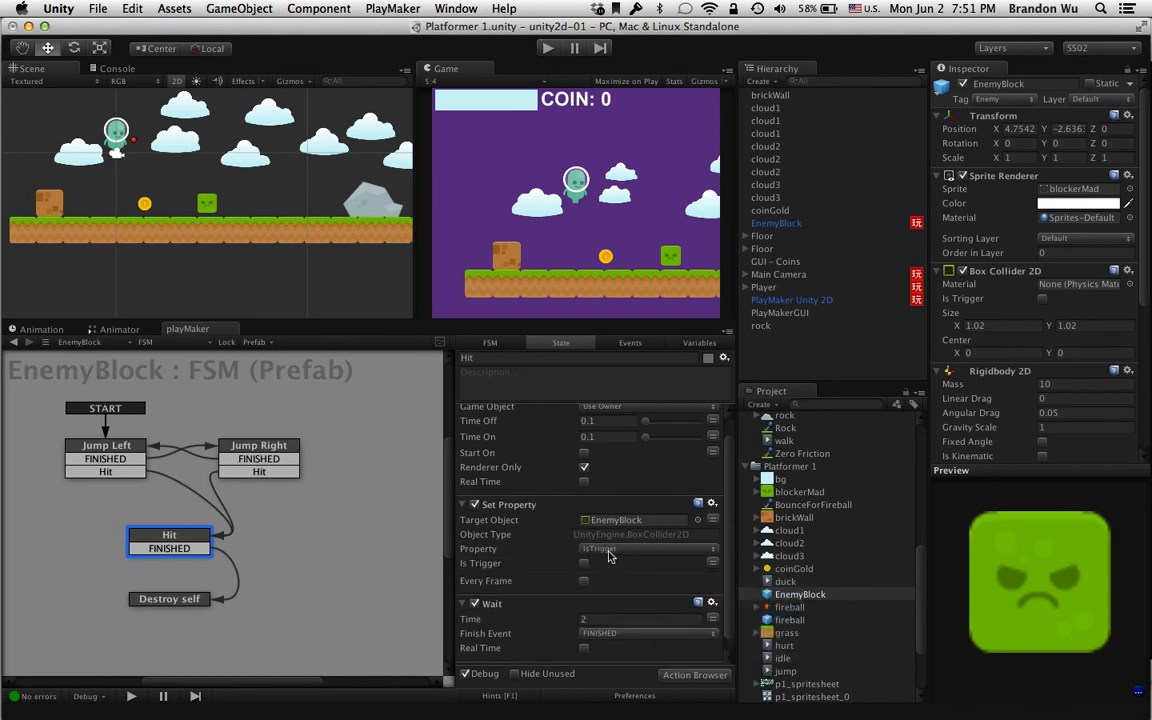
pyautogui.click(585, 564)
pyautogui.scroll(2, 598, 564)
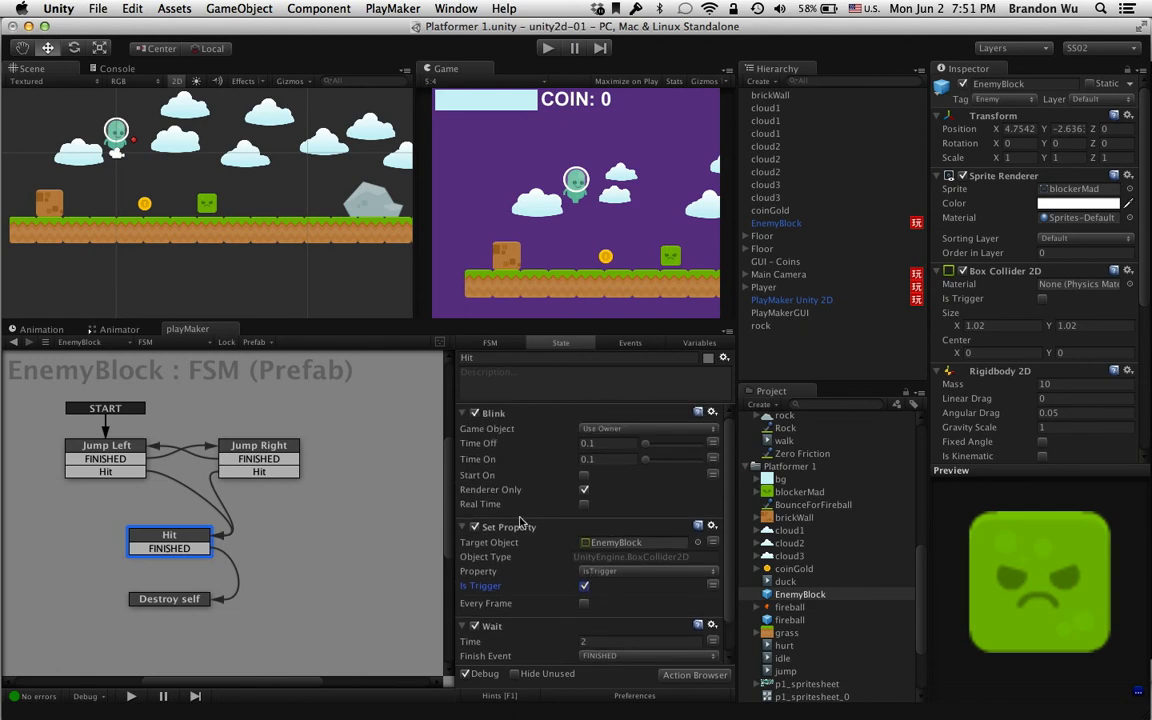
# - Run a play test, fire at the enemy, and examine the scene and EnemyBlock's Box Collider 2D and Rigidbody 2D settings
pyautogui.click(547, 49)
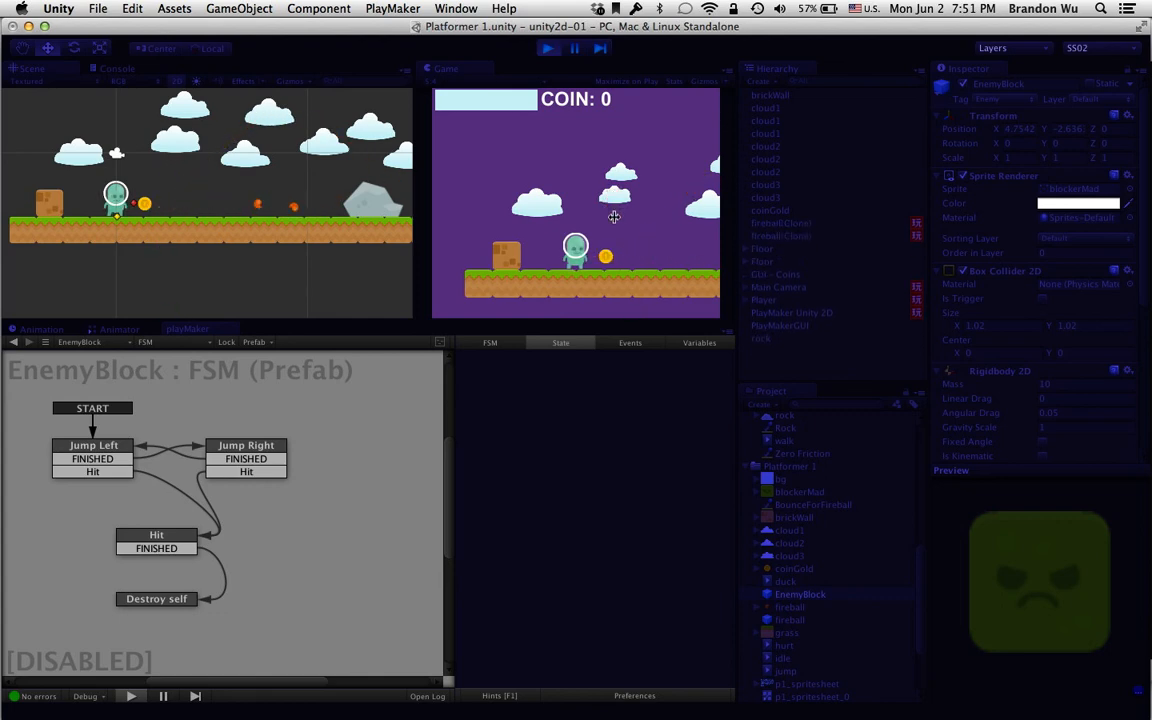
pyautogui.scroll(-5, 188, 221)
pyautogui.scroll(8, 190, 222)
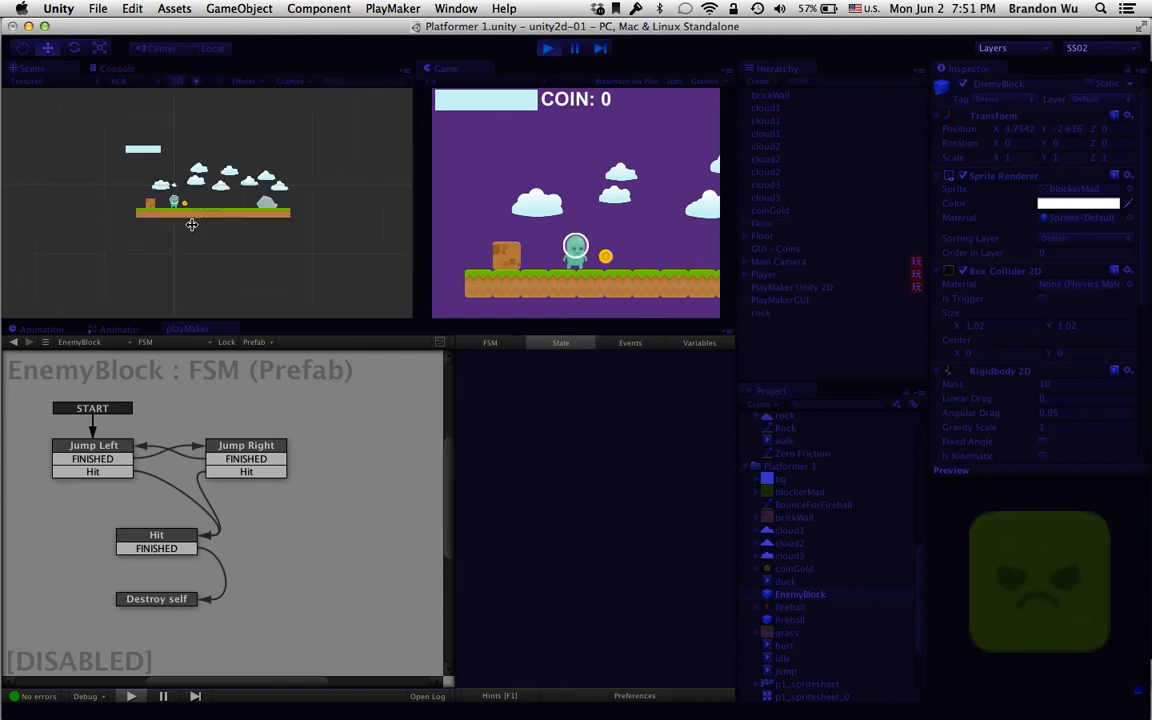
pyautogui.scroll(-5, 191, 224)
pyautogui.scroll(8, 191, 224)
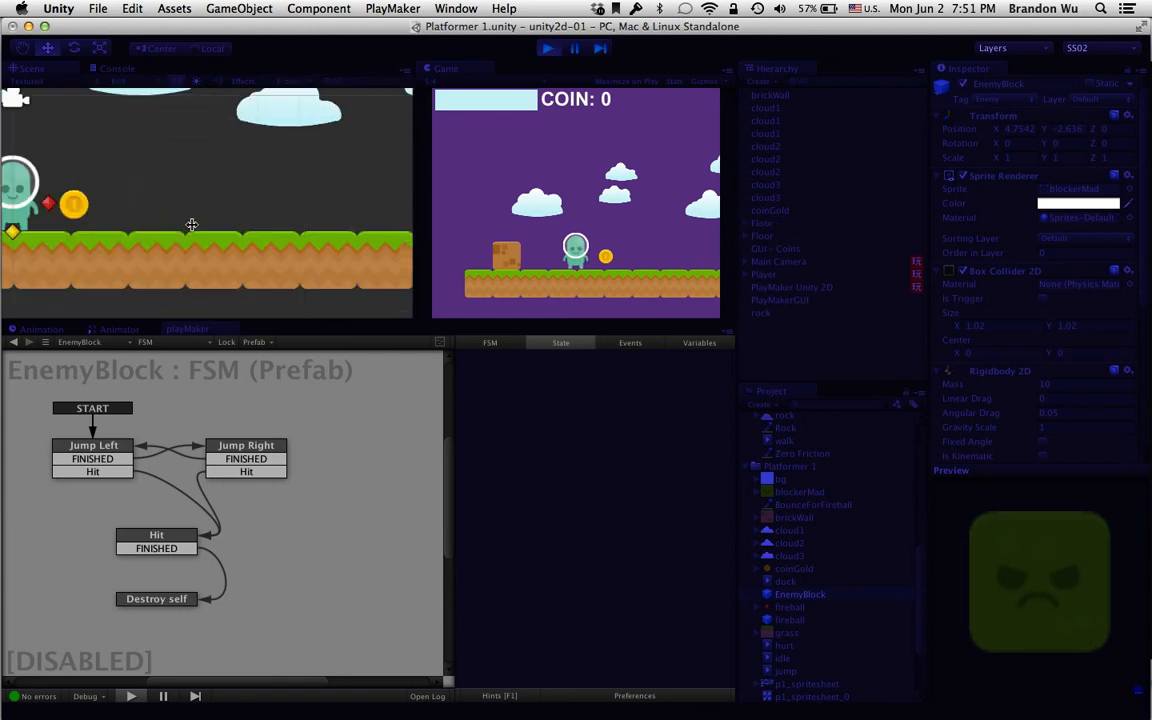
pyautogui.scroll(-3, 191, 224)
pyautogui.scroll(-4, 191, 224)
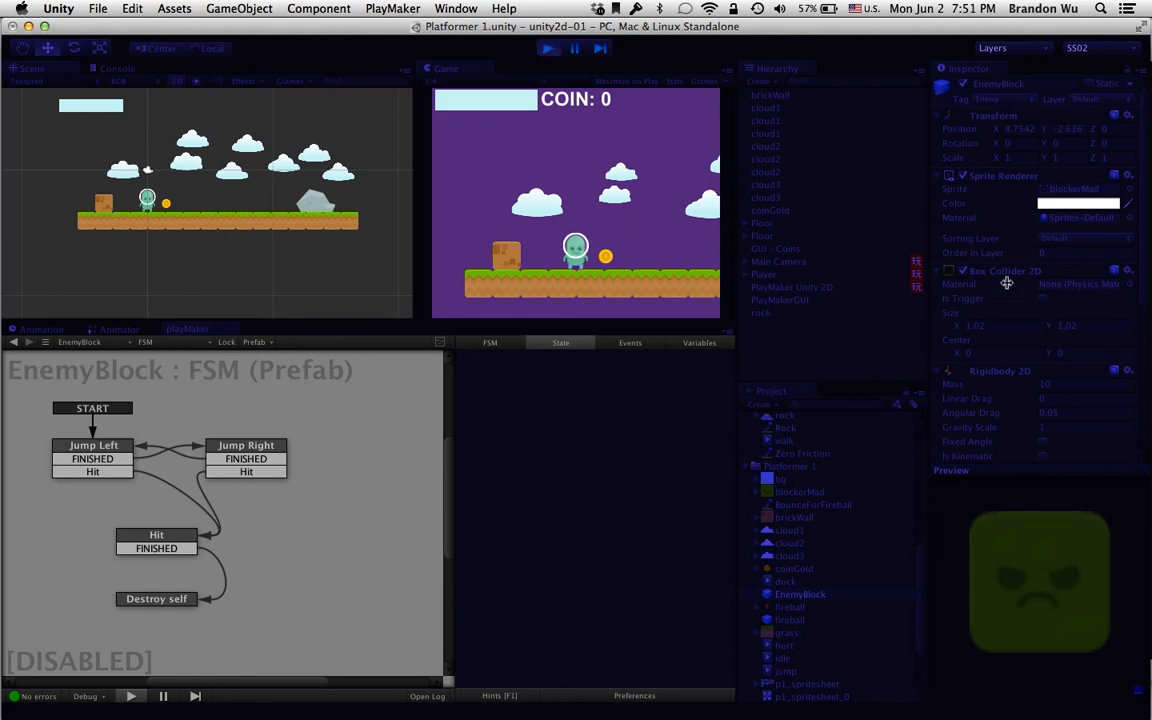
pyautogui.scroll(-5, 1008, 287)
pyautogui.scroll(5, 1008, 289)
pyautogui.scroll(-5, 1008, 289)
pyautogui.scroll(3, 1008, 288)
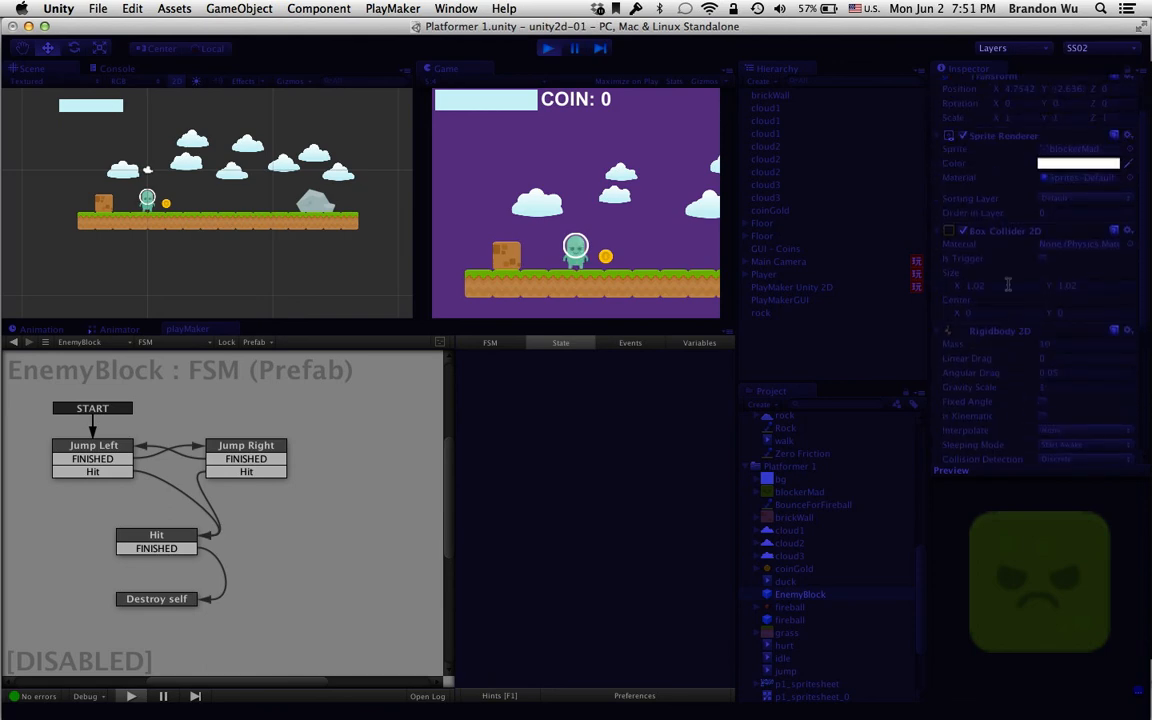